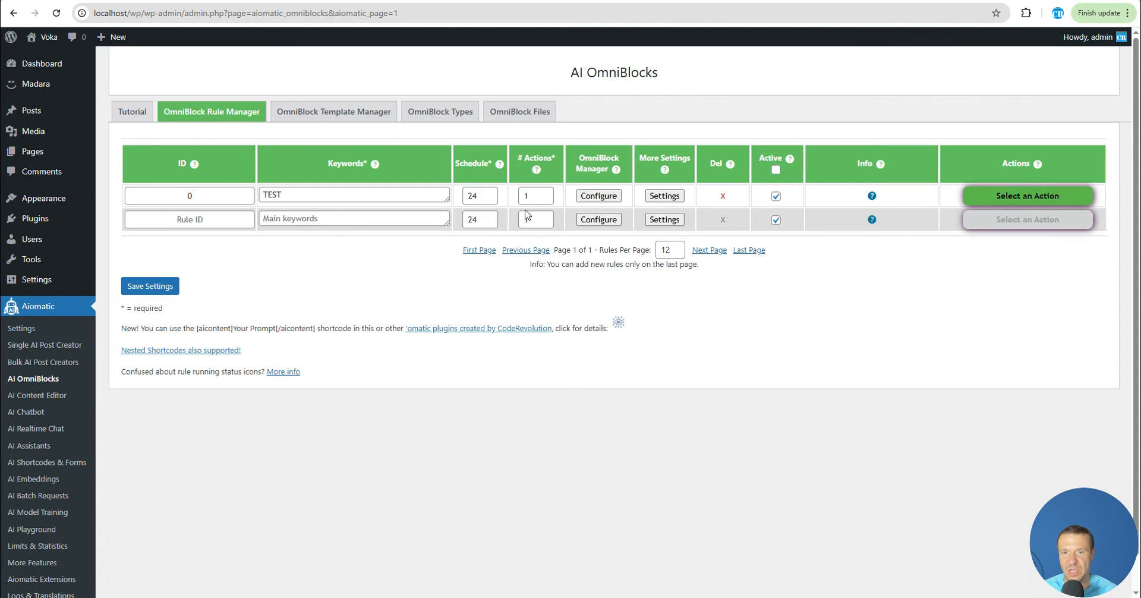
Open the OmniBlock manager of rule 0 and review its queued blocks
{"action": "left_click", "coordinate": [607, 196]}
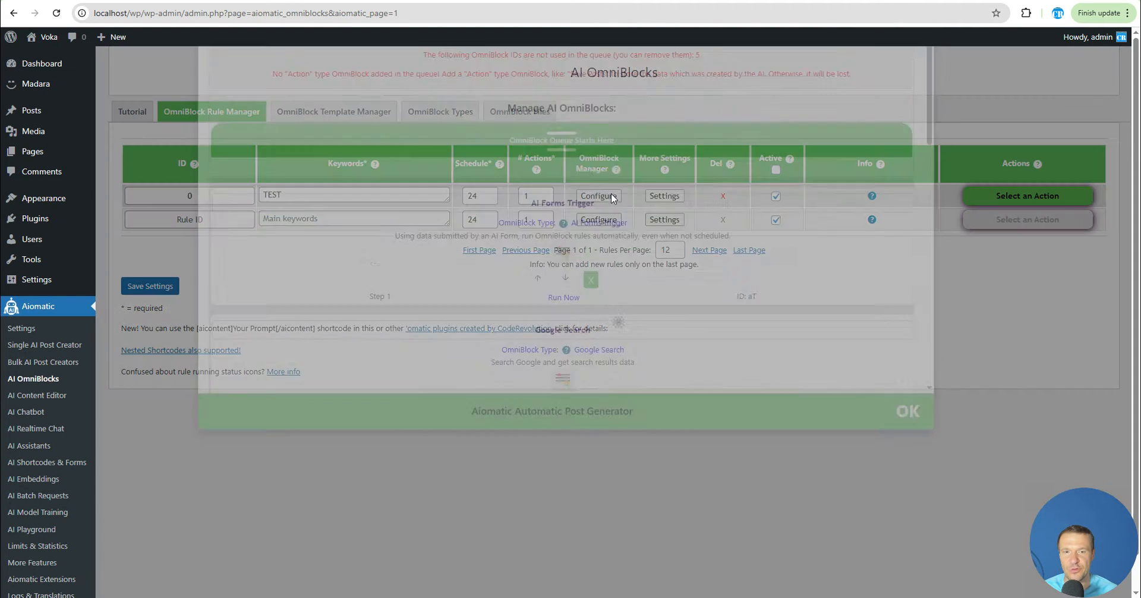
{"action": "scroll", "coordinate": [518, 259], "scroll_direction": "down", "scroll_amount": 3}
{"action": "scroll", "coordinate": [544, 255], "scroll_direction": "down", "scroll_amount": 2}
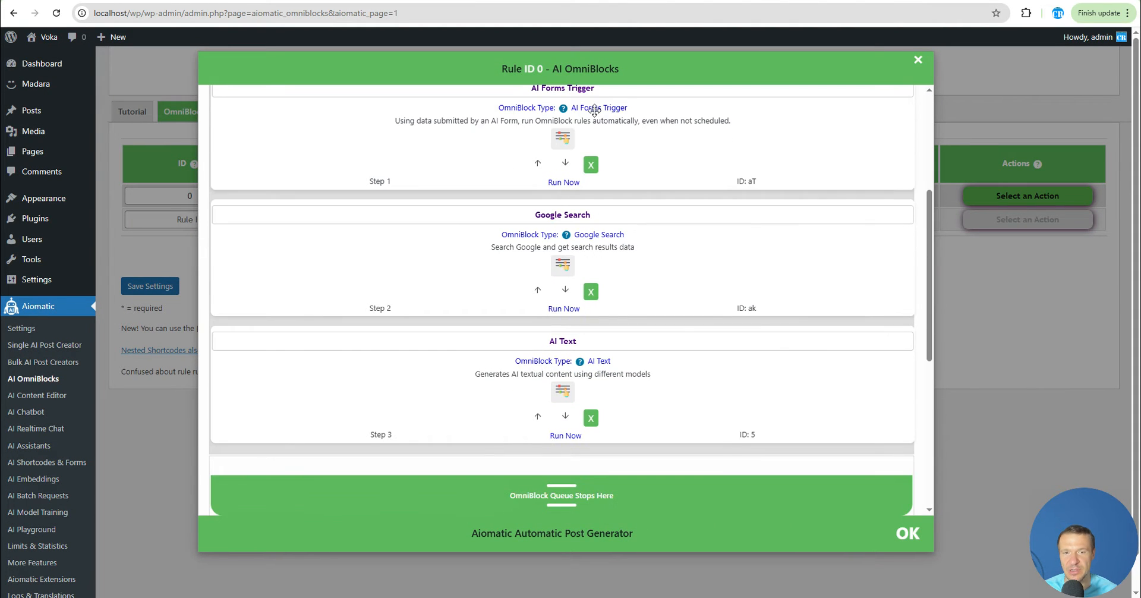
{"action": "scroll", "coordinate": [526, 210], "scroll_direction": "up", "scroll_amount": 1}
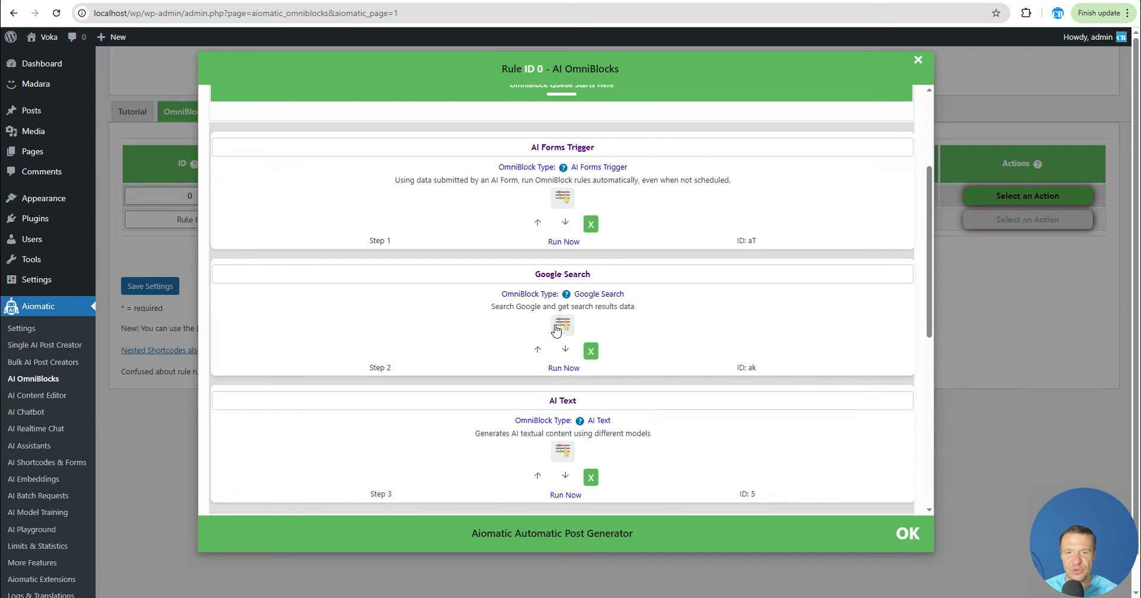
Inspect the parameters of the Google Search block and the AI Text block's prompt
{"action": "left_click", "coordinate": [556, 327]}
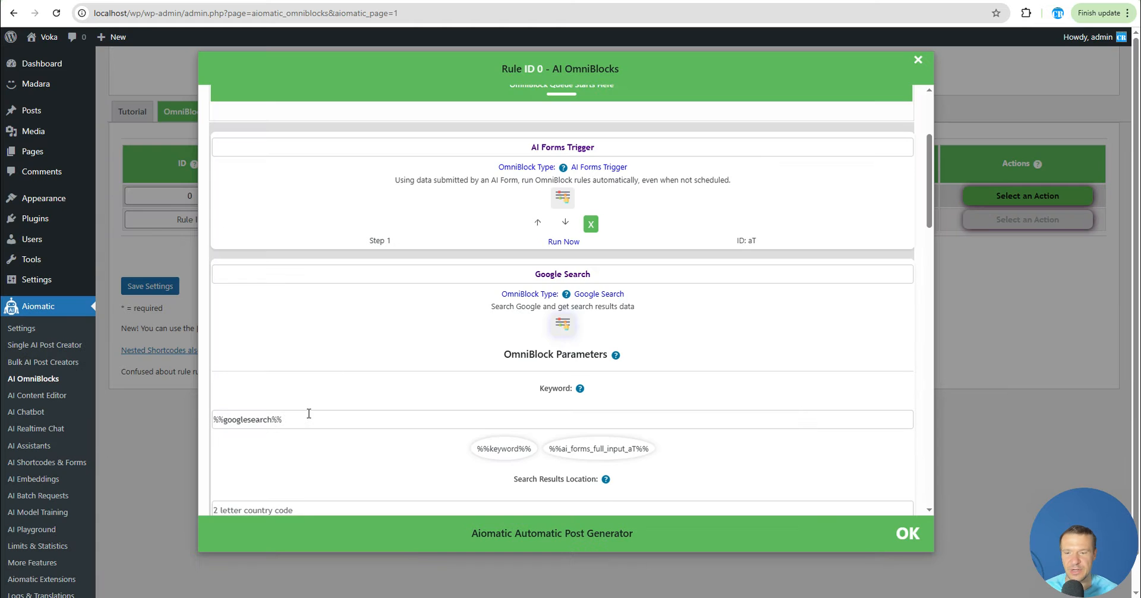
{"action": "scroll", "coordinate": [308, 412], "scroll_direction": "down", "scroll_amount": 3}
{"action": "scroll", "coordinate": [576, 247], "scroll_direction": "up", "scroll_amount": 2}
{"action": "left_click", "coordinate": [563, 271]}
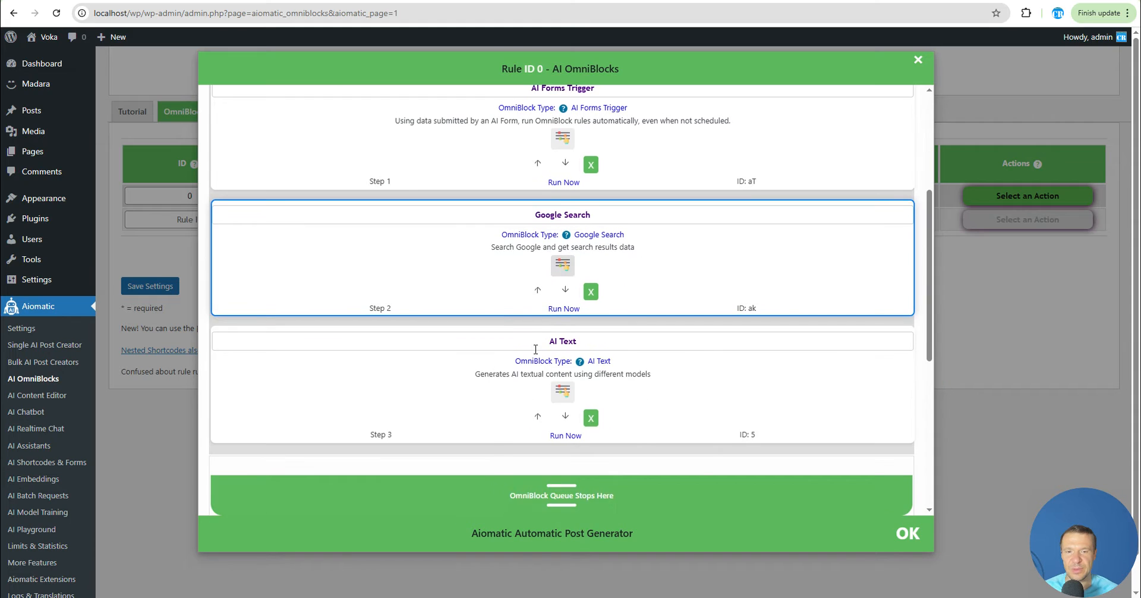
{"action": "left_click", "coordinate": [563, 445]}
{"action": "scroll", "coordinate": [563, 416], "scroll_direction": "down", "scroll_amount": 4}
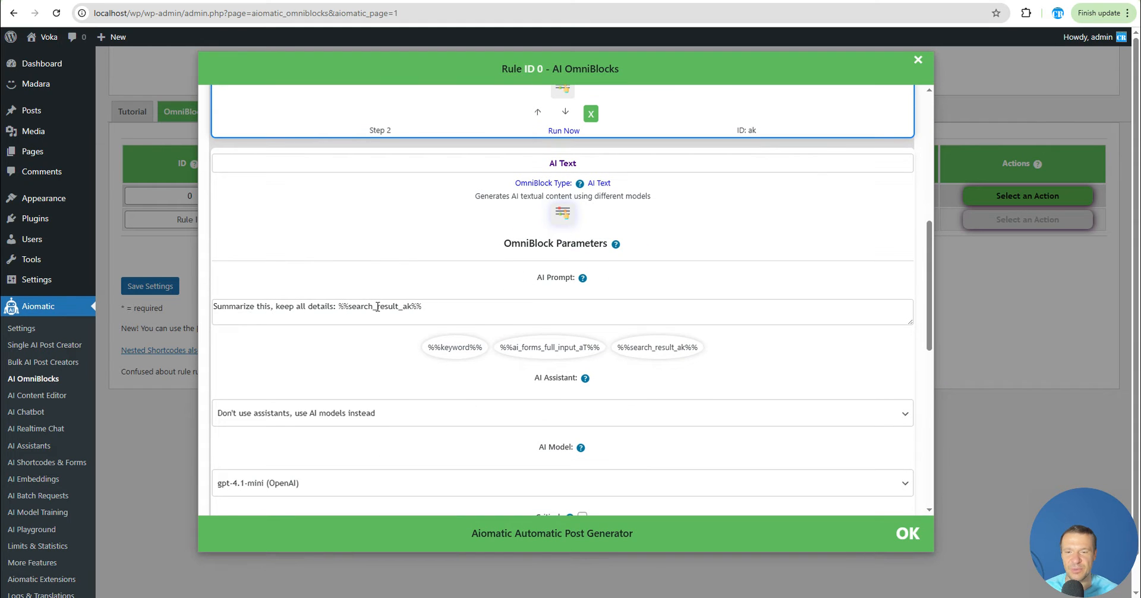
{"action": "left_click", "coordinate": [562, 214]}
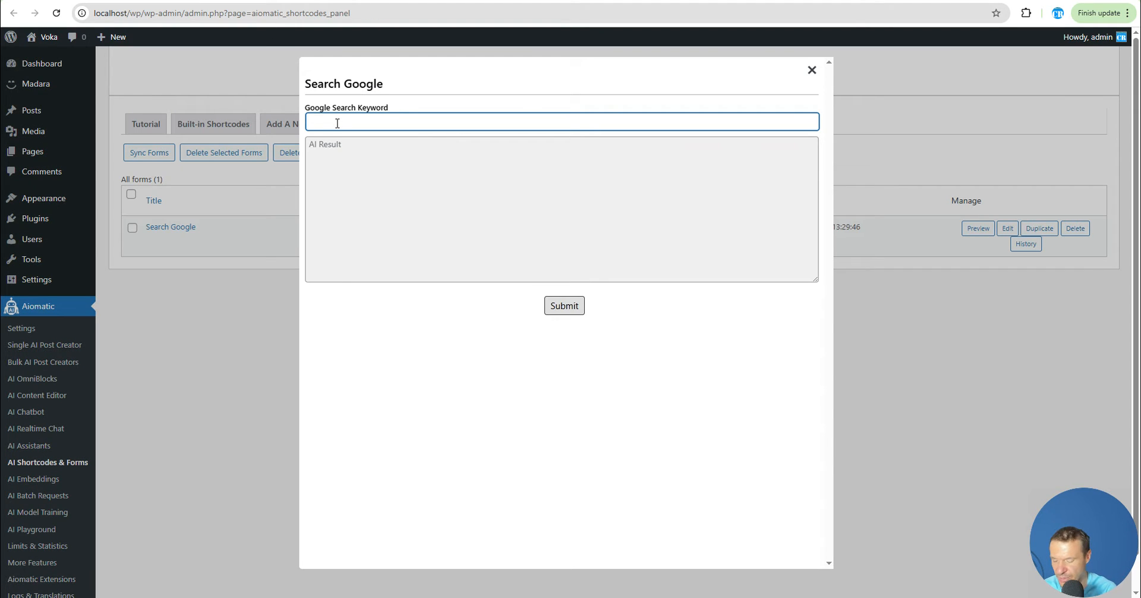
Enter James Bond as the Google Search Keyword in the form preview and submit it
{"action": "type", "text": "James Bon"}
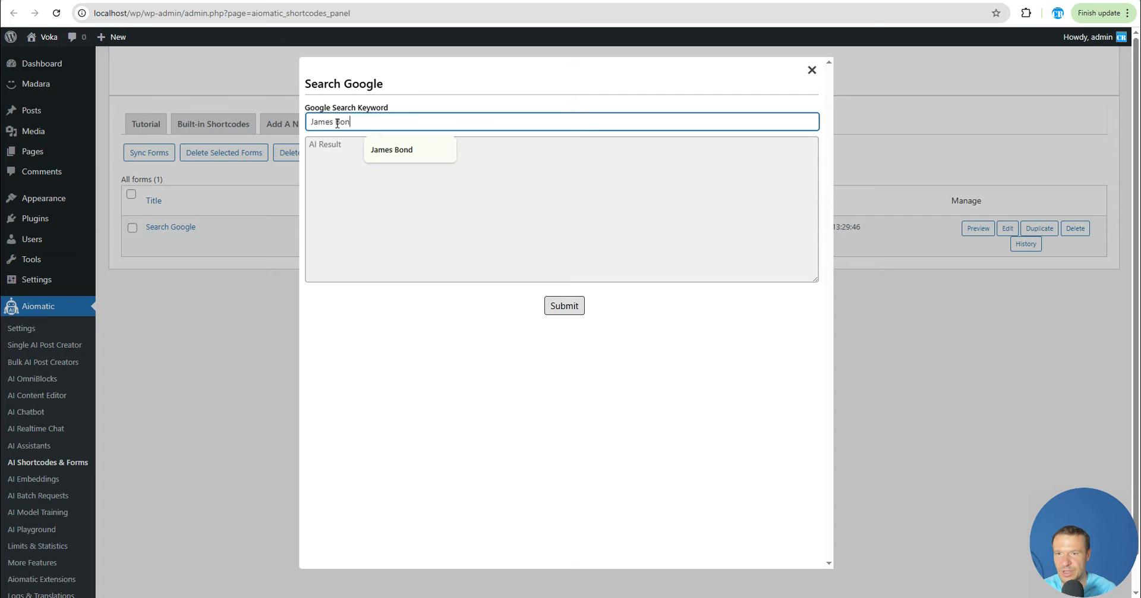
{"action": "type", "text": "d"}
{"action": "left_click", "coordinate": [562, 309]}
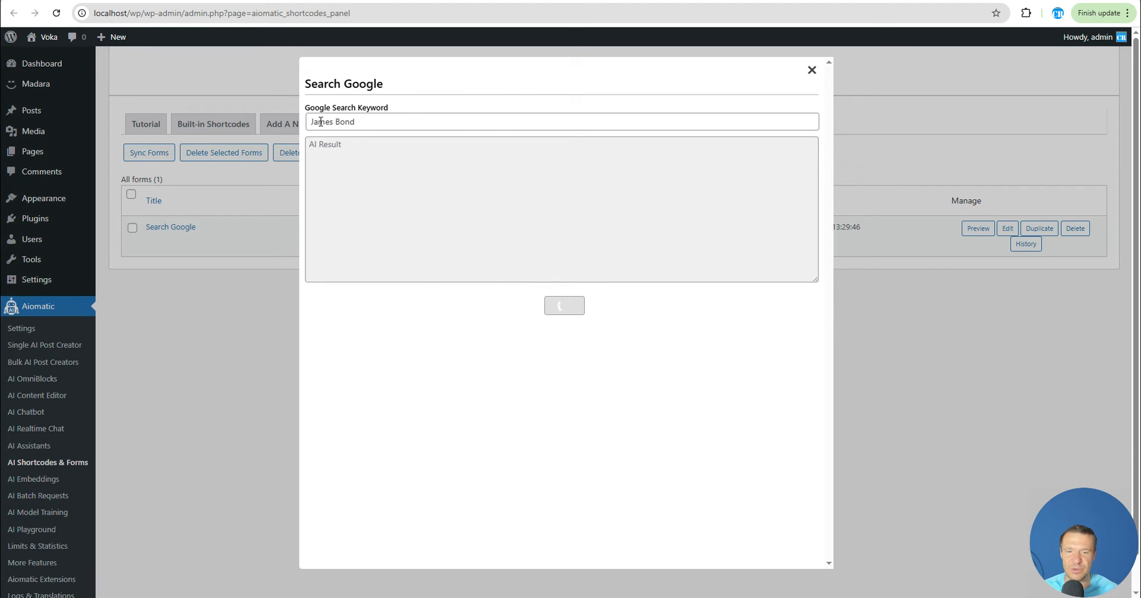
Read through the generated AI result, then close the form preview
{"action": "scroll", "coordinate": [406, 191], "scroll_direction": "down", "scroll_amount": 2}
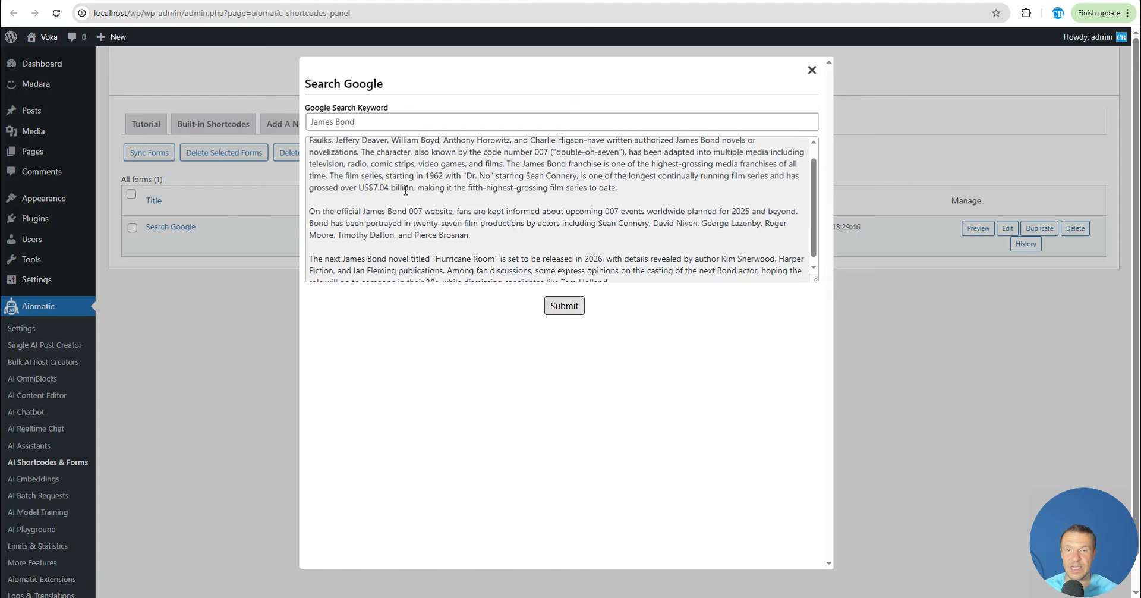
{"action": "scroll", "coordinate": [390, 202], "scroll_direction": "up", "scroll_amount": 2}
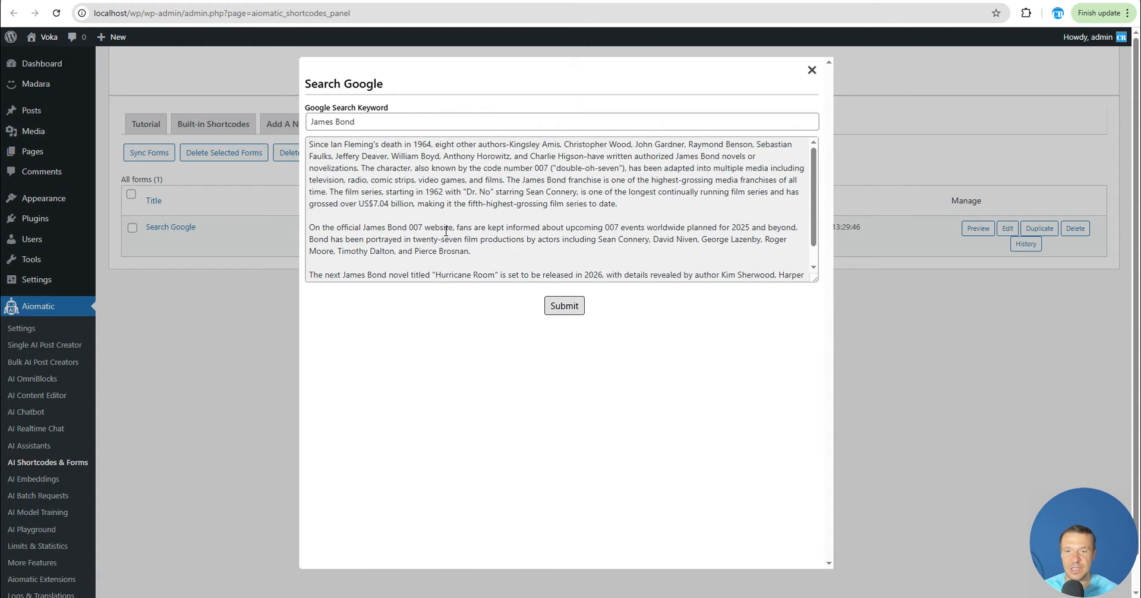
{"action": "scroll", "coordinate": [409, 179], "scroll_direction": "down", "scroll_amount": 2}
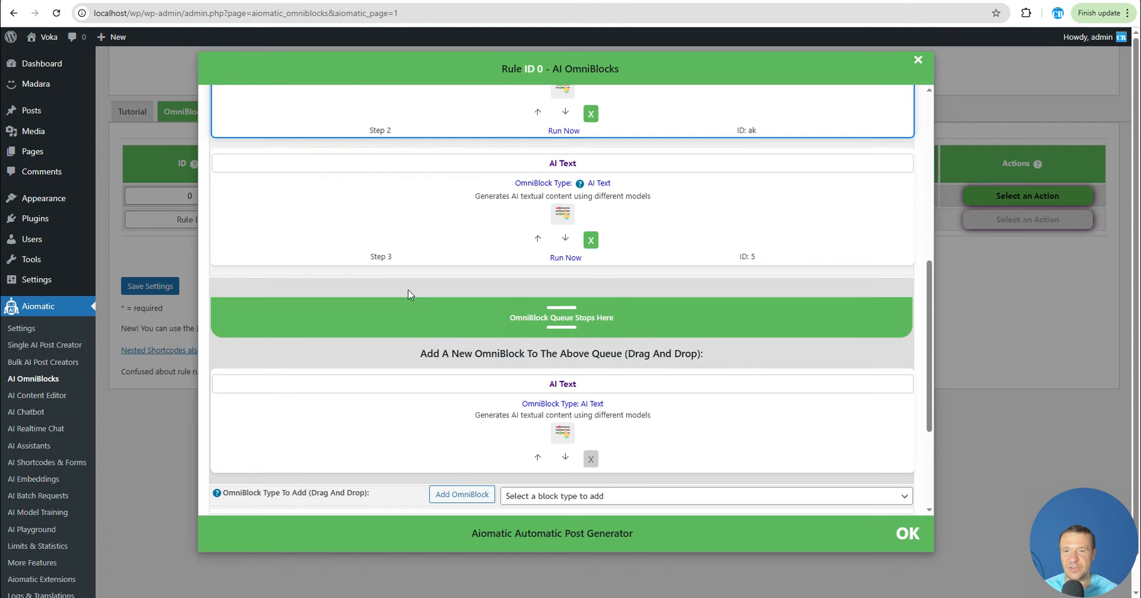
{"action": "scroll", "coordinate": [407, 293], "scroll_direction": "down", "scroll_amount": 1}
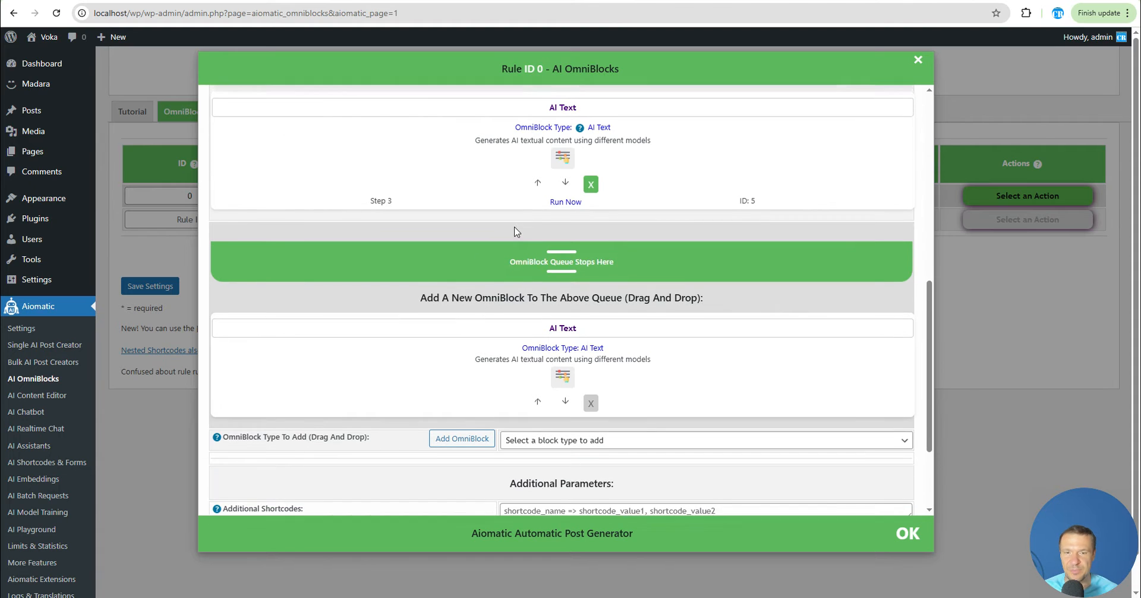
{"action": "scroll", "coordinate": [535, 255], "scroll_direction": "up", "scroll_amount": 1}
{"action": "left_click", "coordinate": [561, 274]}
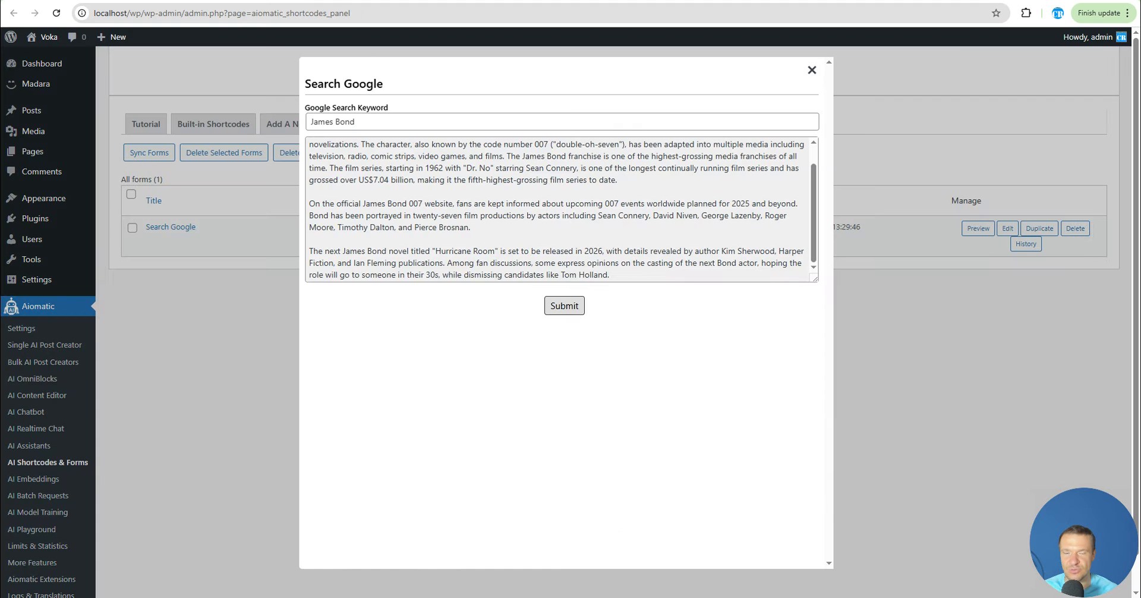
{"action": "scroll", "coordinate": [440, 223], "scroll_direction": "up", "scroll_amount": 2}
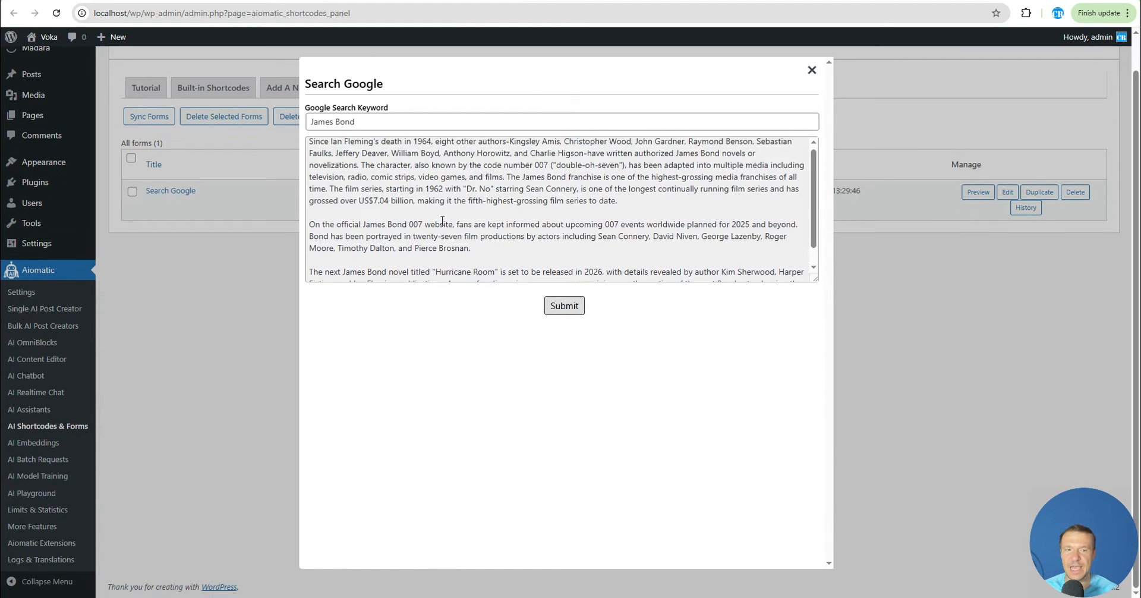
{"action": "scroll", "coordinate": [535, 261], "scroll_direction": "down", "scroll_amount": 2}
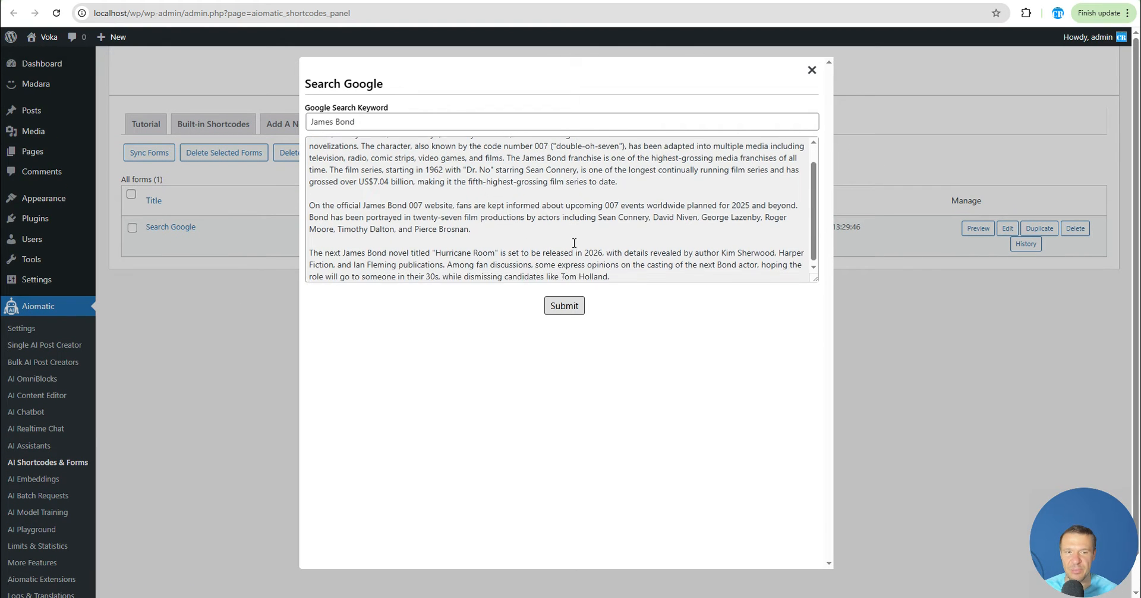
{"action": "left_click", "coordinate": [812, 70]}
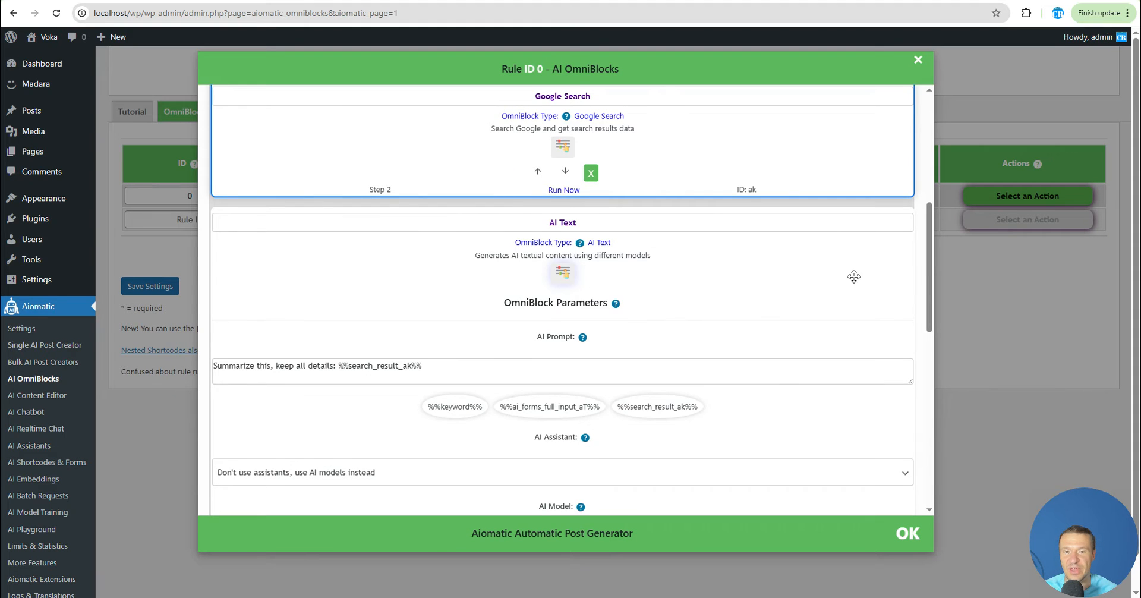
Delete OmniBlock rule 0 (TEST) and confirm the deletion
{"action": "scroll", "coordinate": [684, 321], "scroll_direction": "up", "scroll_amount": 5}
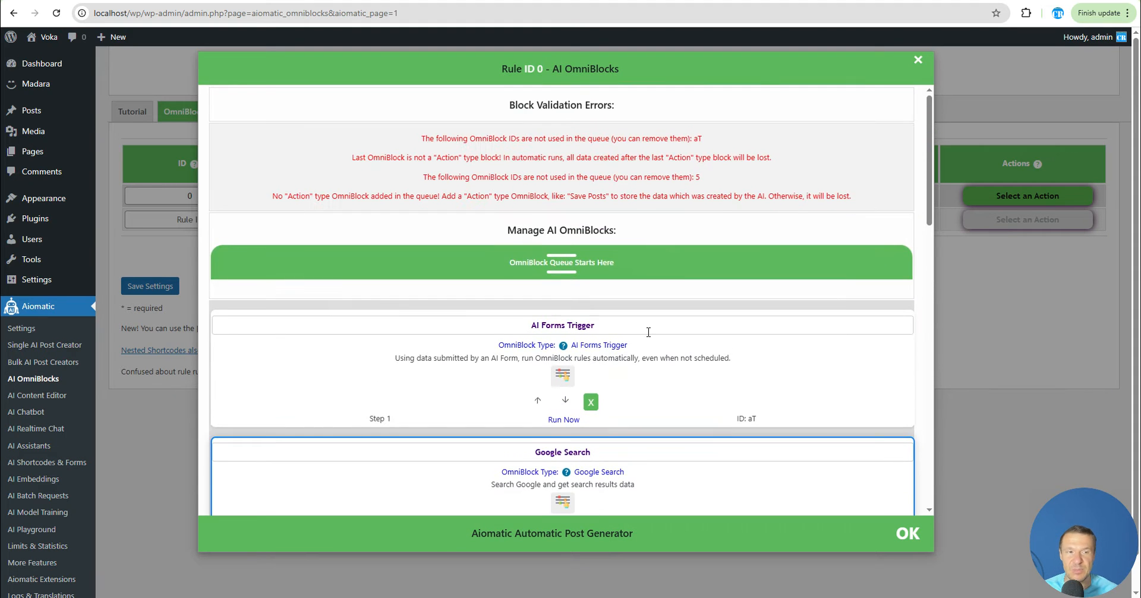
{"action": "scroll", "coordinate": [649, 332], "scroll_direction": "down", "scroll_amount": 7}
{"action": "scroll", "coordinate": [523, 353], "scroll_direction": "up", "scroll_amount": 5}
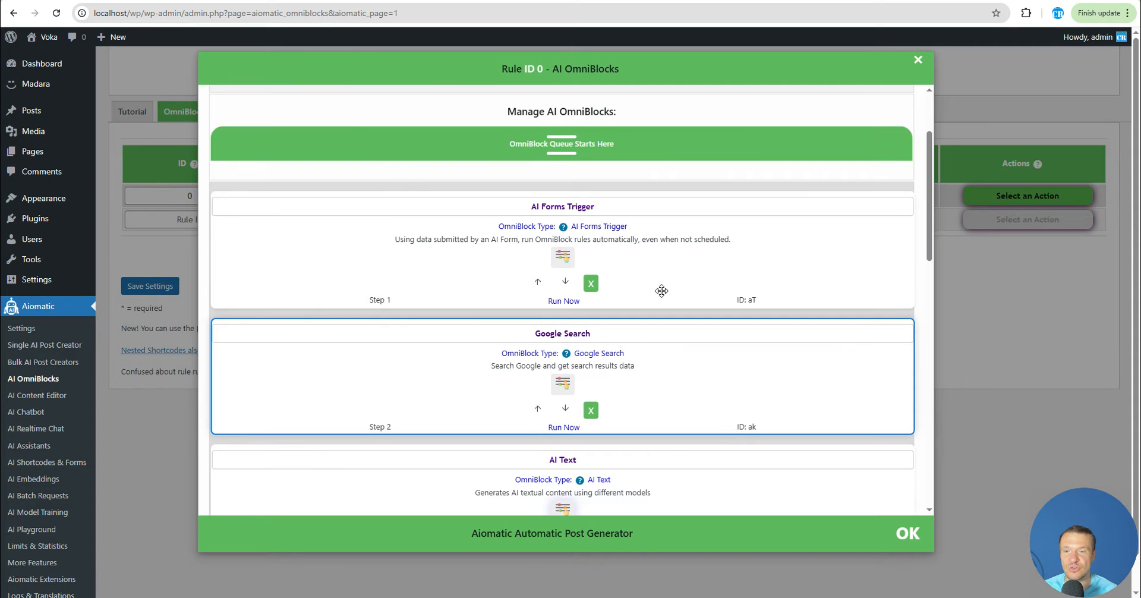
{"action": "left_click", "coordinate": [1077, 271]}
{"action": "left_click", "coordinate": [721, 197]}
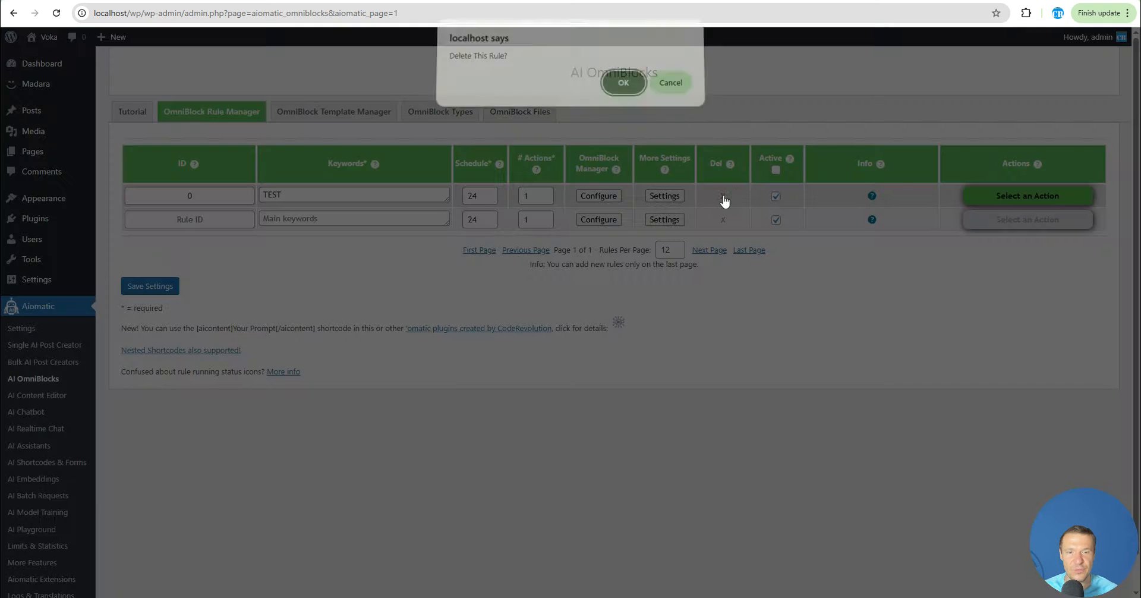
{"action": "key", "text": "Return"}
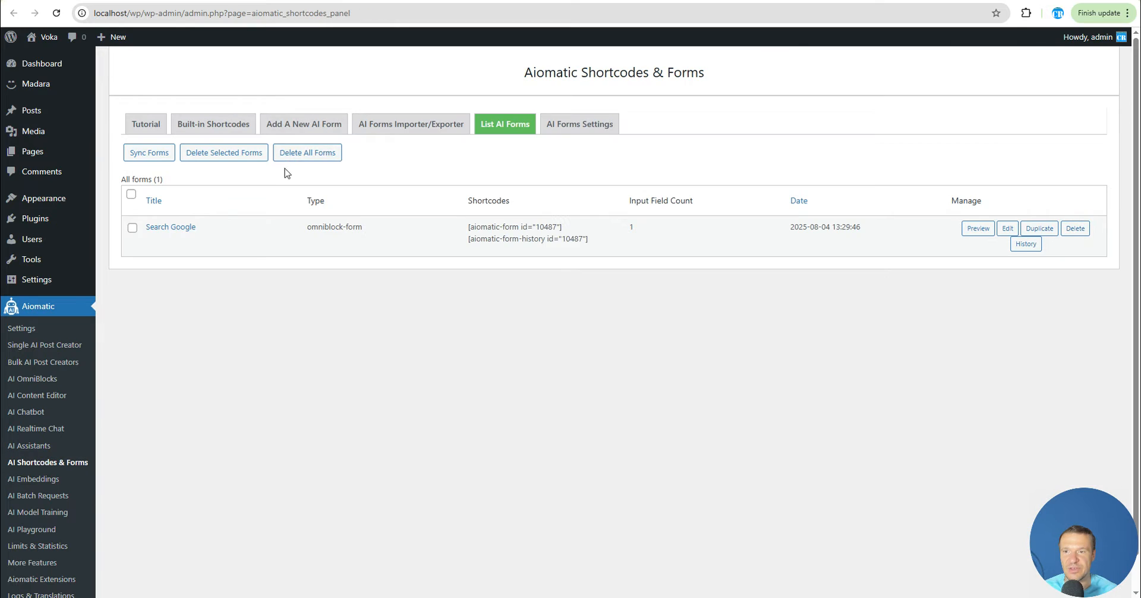
Delete the Search Google AI form and confirm
{"action": "left_click", "coordinate": [1076, 228]}
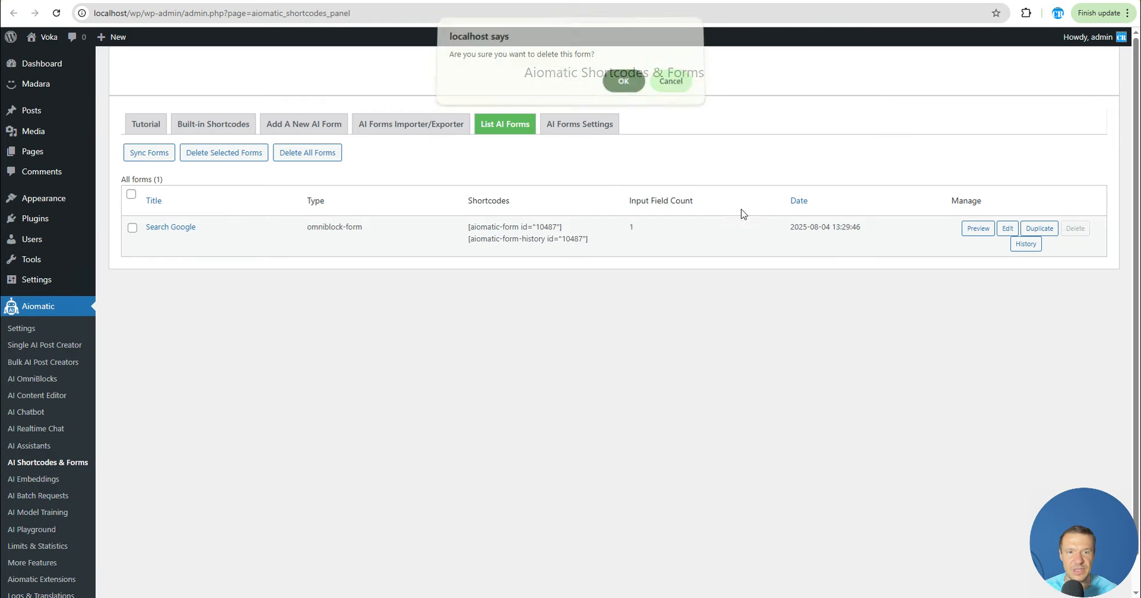
{"action": "key", "text": "Return"}
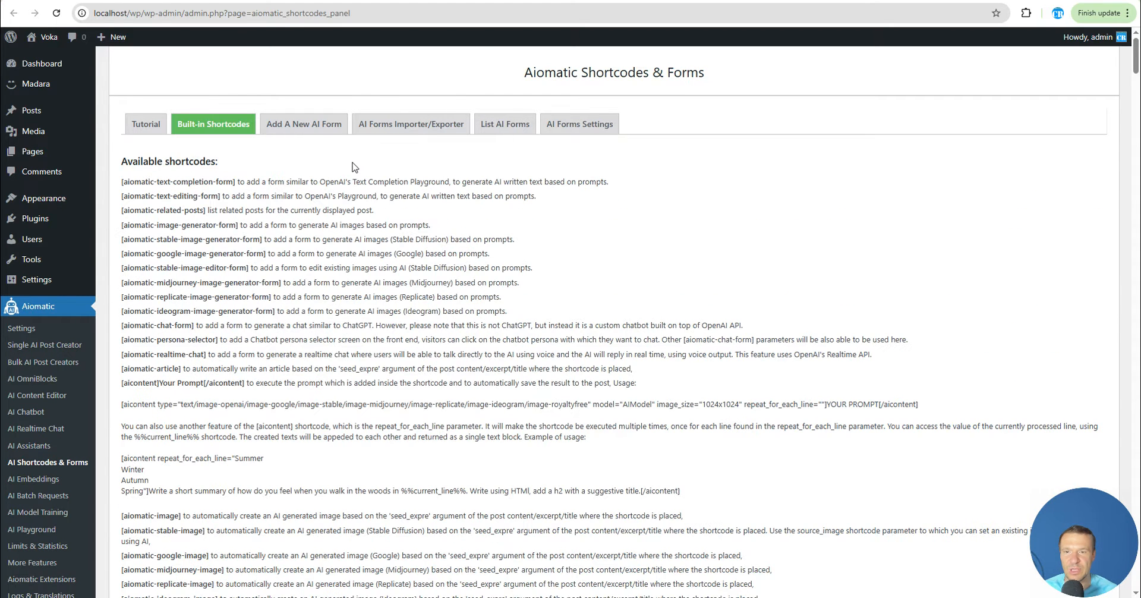
Start adding a new AI form and set its type to OmniBlock Triggering Form
{"action": "left_click", "coordinate": [293, 124]}
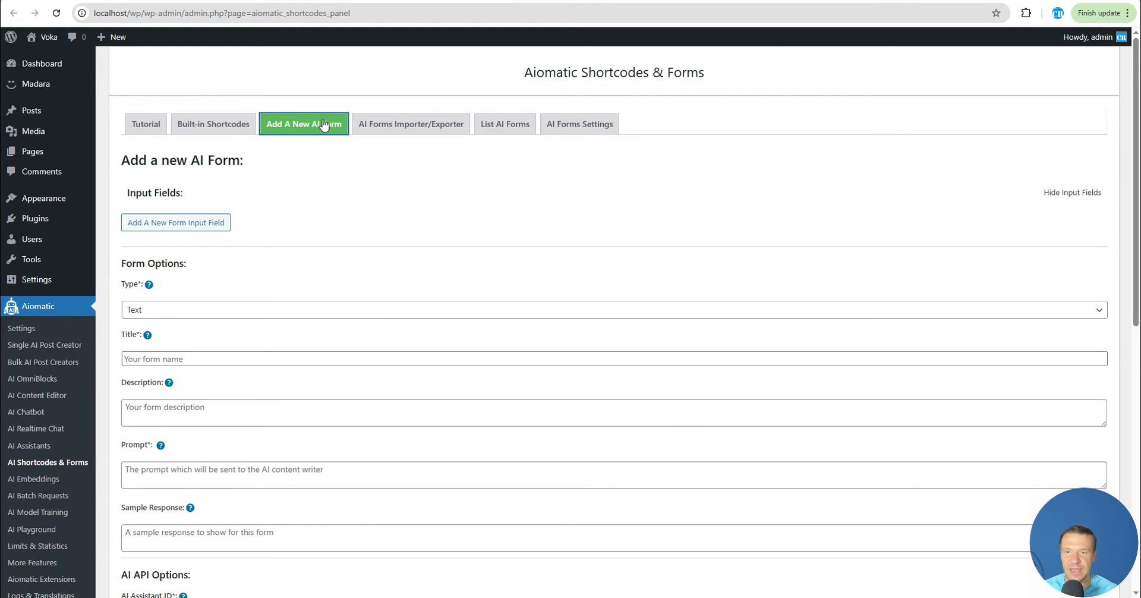
{"action": "scroll", "coordinate": [237, 339], "scroll_direction": "down", "scroll_amount": 2}
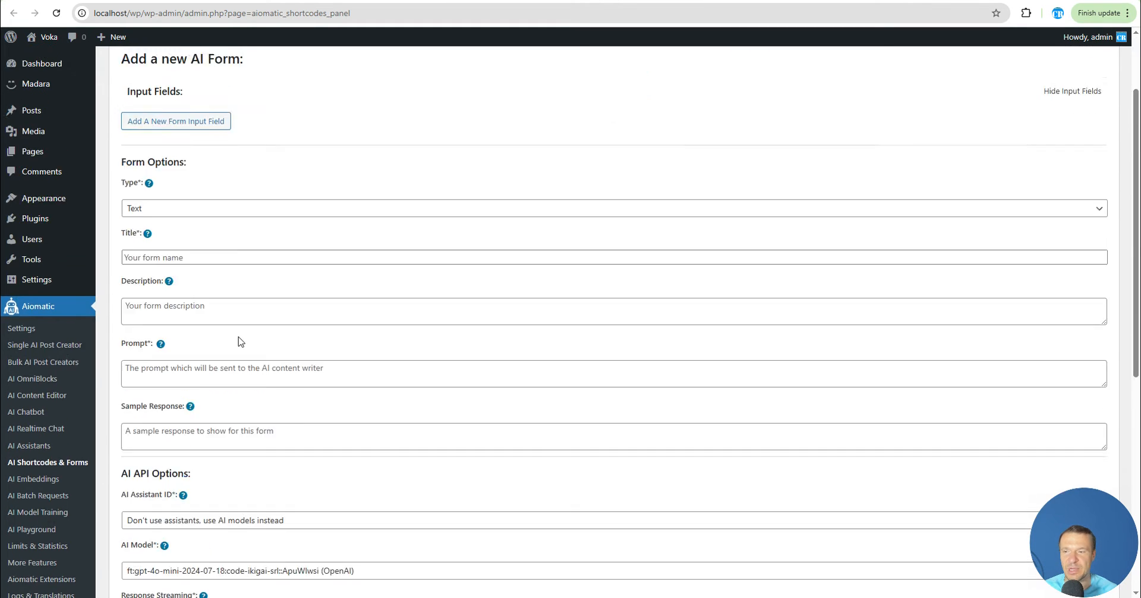
{"action": "scroll", "coordinate": [408, 265], "scroll_direction": "up", "scroll_amount": 2}
{"action": "scroll", "coordinate": [214, 216], "scroll_direction": "down", "scroll_amount": 2}
{"action": "scroll", "coordinate": [214, 216], "scroll_direction": "up", "scroll_amount": 2}
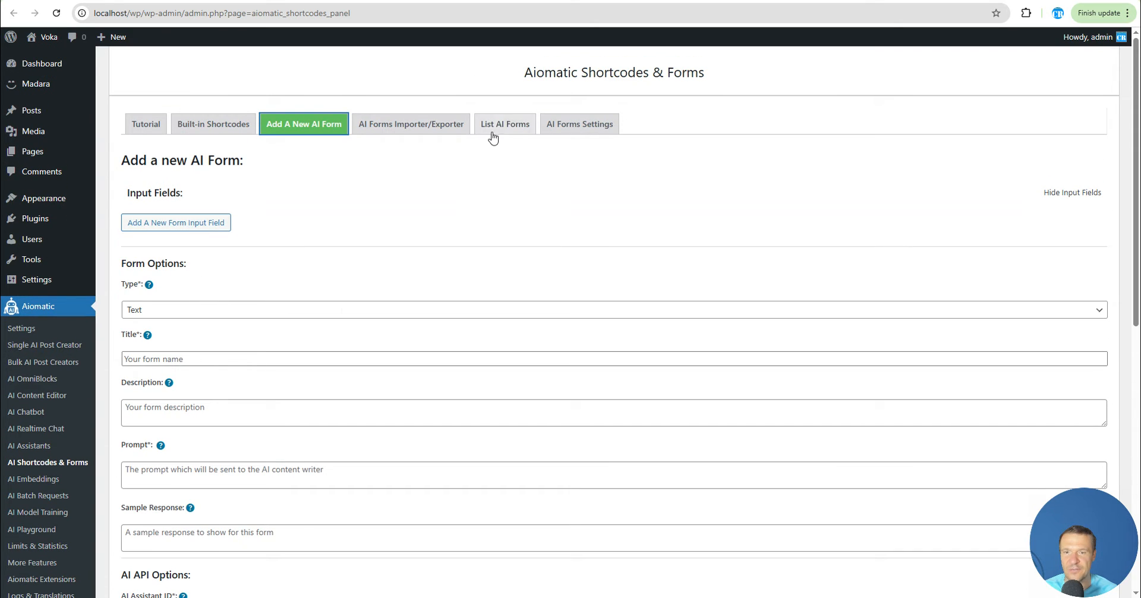
{"action": "left_click", "coordinate": [497, 126]}
{"action": "left_click", "coordinate": [308, 132]}
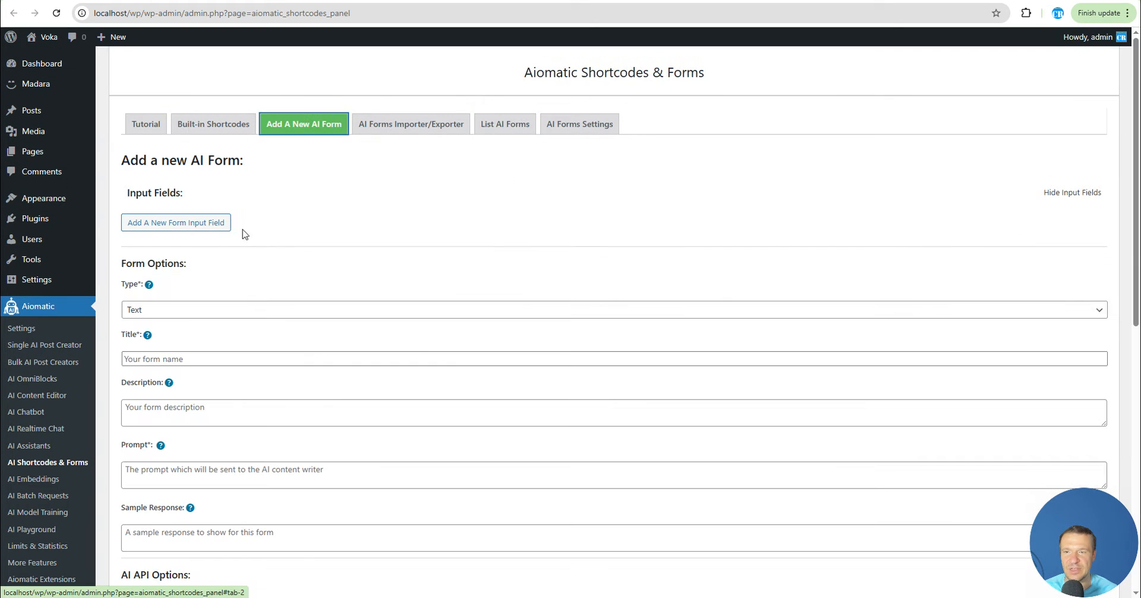
{"action": "scroll", "coordinate": [179, 250], "scroll_direction": "down", "scroll_amount": 2}
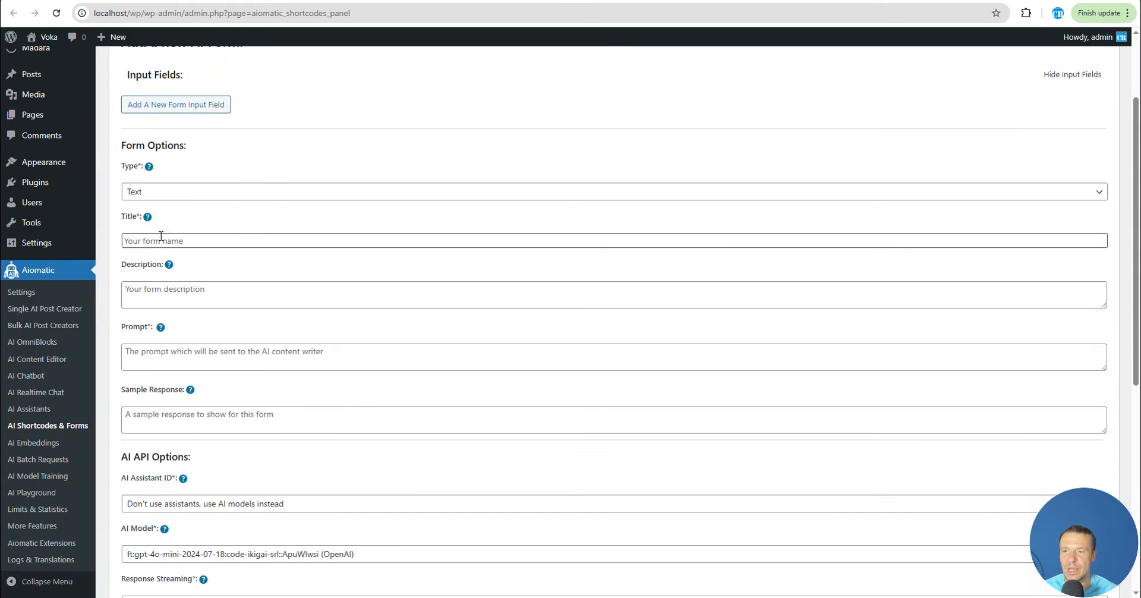
{"action": "left_click", "coordinate": [140, 193]}
{"action": "left_click", "coordinate": [186, 354]}
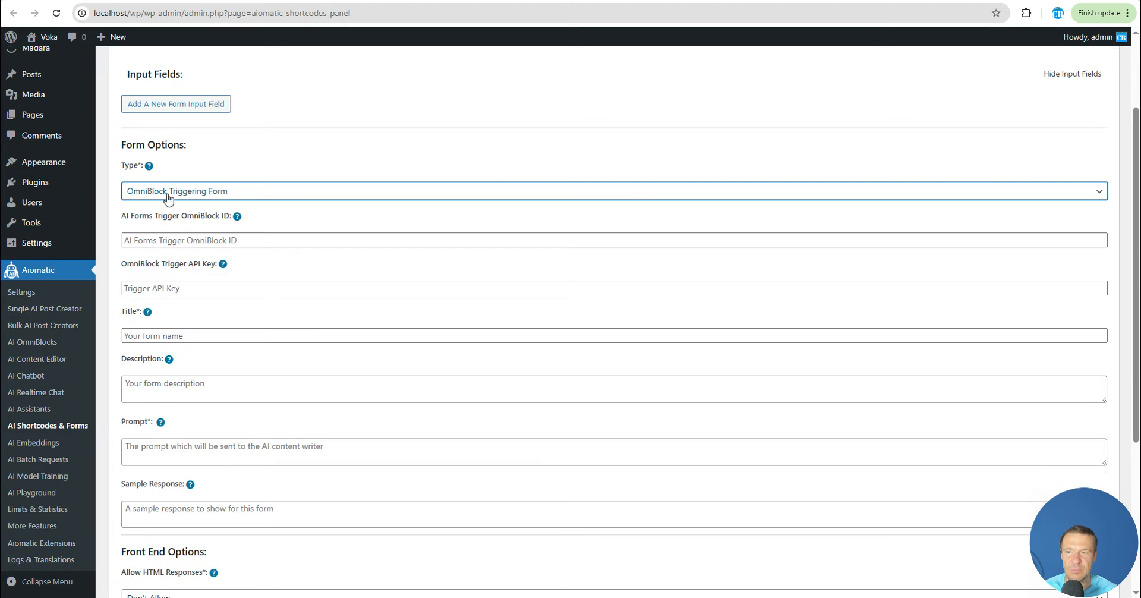
Examine the AI Forms Trigger OmniBlock ID field and its suggested IDs
{"action": "left_click_drag", "start_coordinate": [124, 215], "coordinate": [230, 216]}
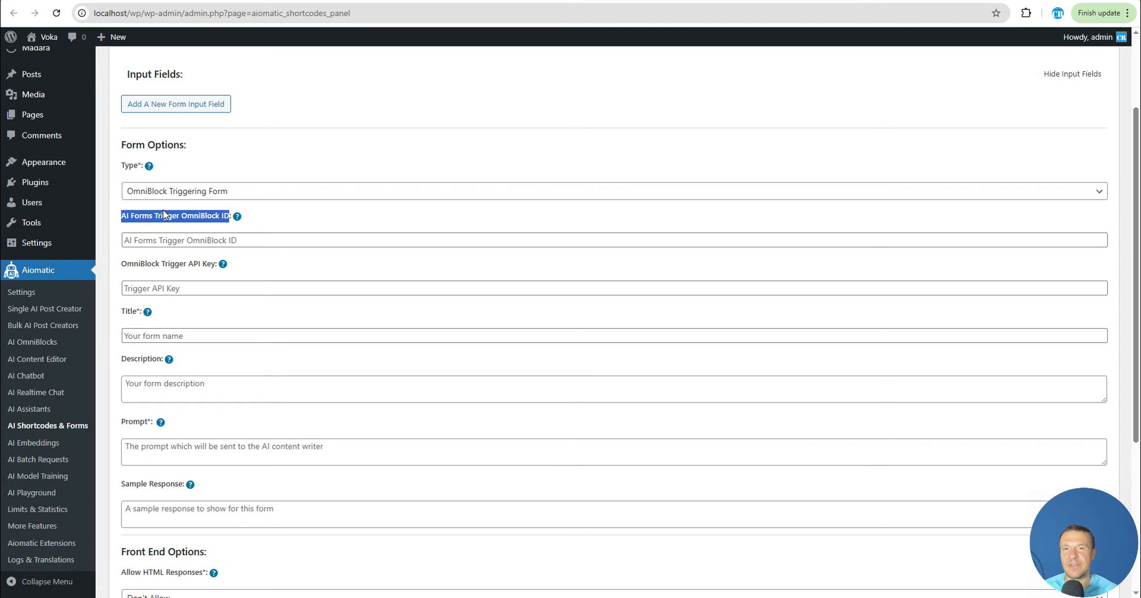
{"action": "left_click", "coordinate": [216, 240]}
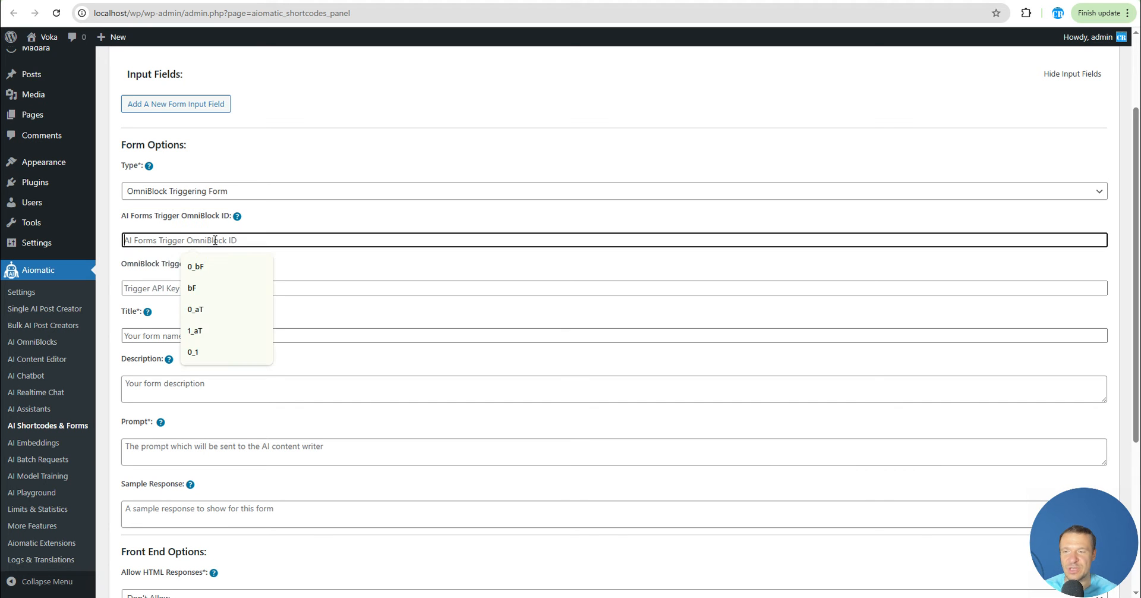
{"action": "left_click", "coordinate": [321, 151]}
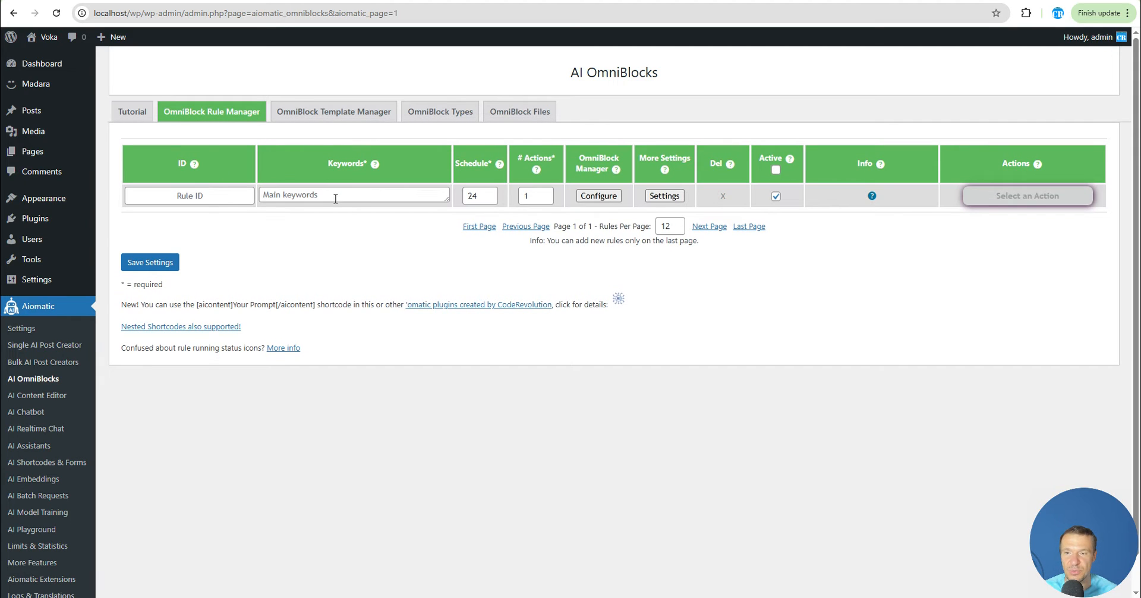
Open the OmniBlock manager for the new rule and remove the default YouTube Video Caption Scraper block
{"action": "left_click", "coordinate": [598, 196]}
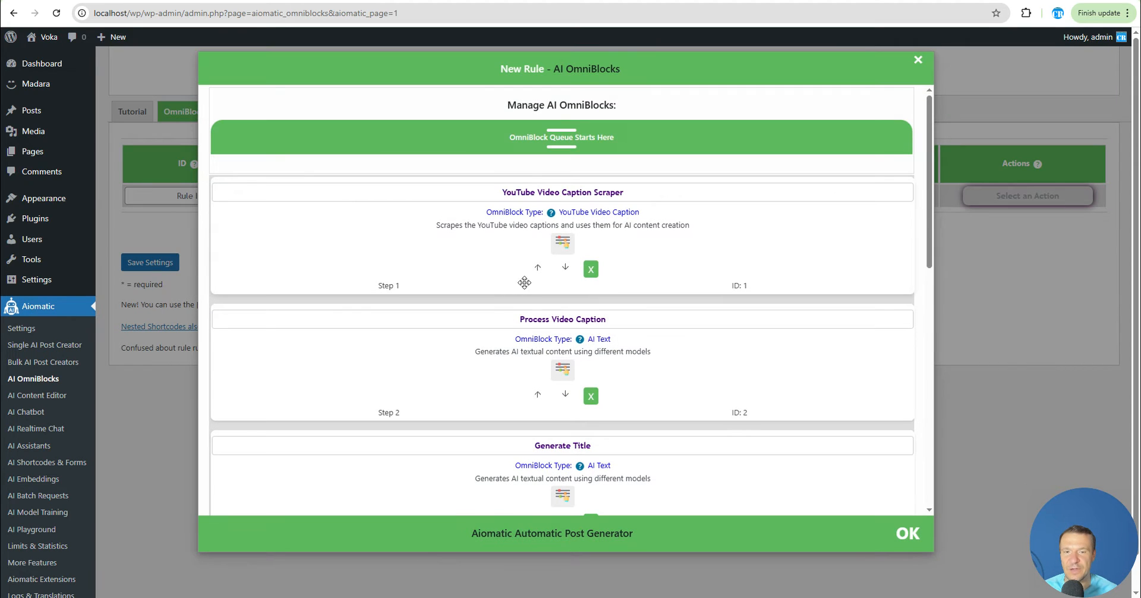
{"action": "left_click", "coordinate": [591, 270]}
{"action": "left_click", "coordinate": [591, 269]}
{"action": "left_click", "coordinate": [591, 269]}
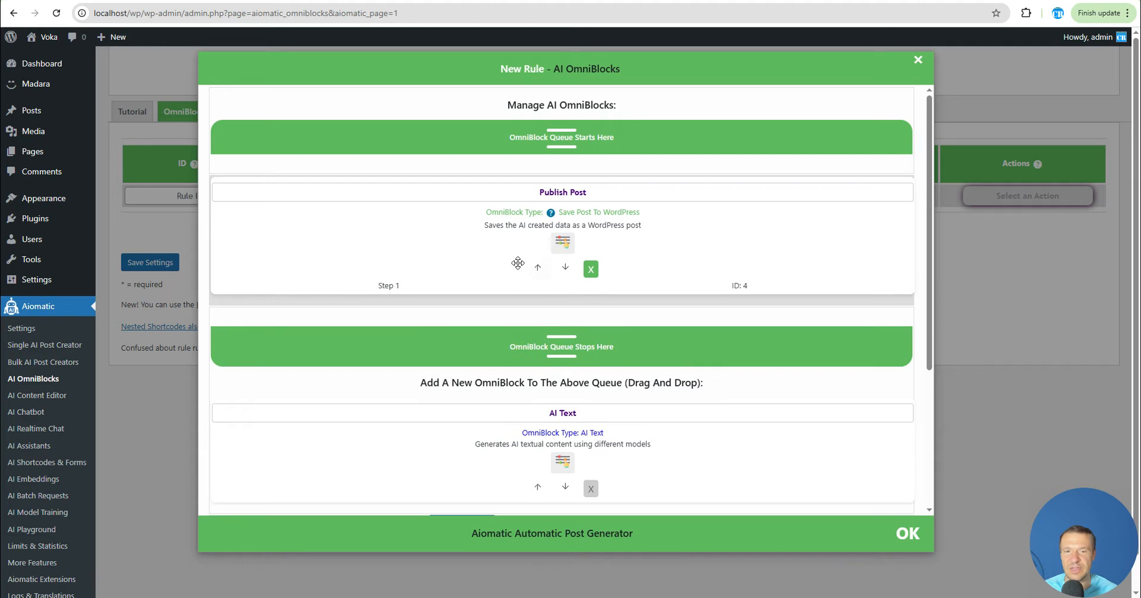
Add an AI Forms Trigger block to the OmniBlock queue and remove the Publish Post block
{"action": "scroll", "coordinate": [505, 257], "scroll_direction": "down", "scroll_amount": 1}
{"action": "scroll", "coordinate": [504, 257], "scroll_direction": "down", "scroll_amount": 2}
{"action": "left_click", "coordinate": [546, 314]}
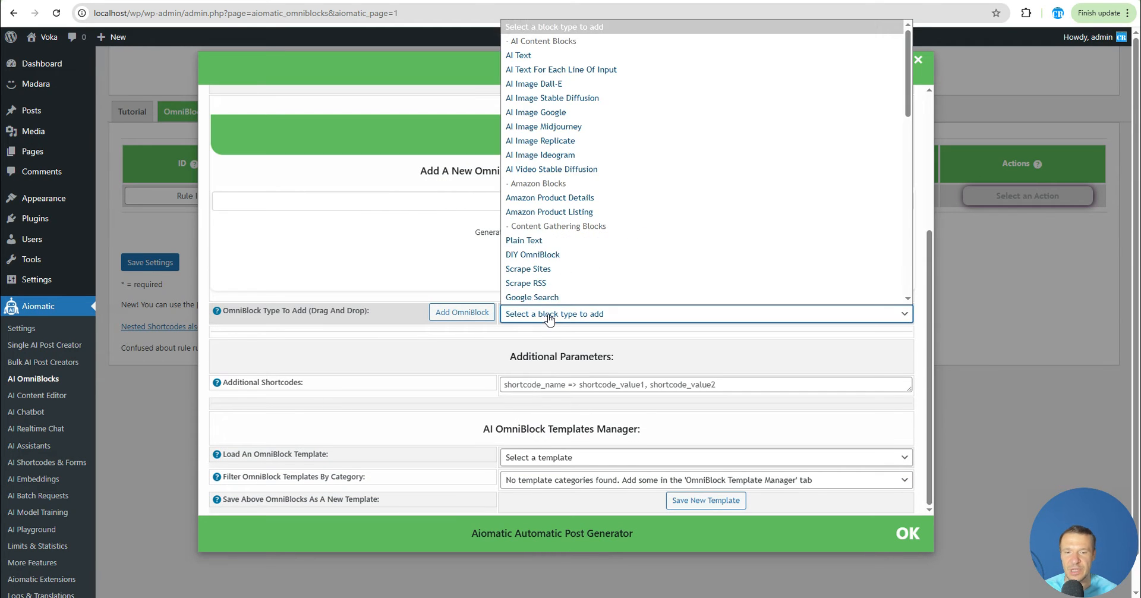
{"action": "scroll", "coordinate": [518, 172], "scroll_direction": "down", "scroll_amount": 10}
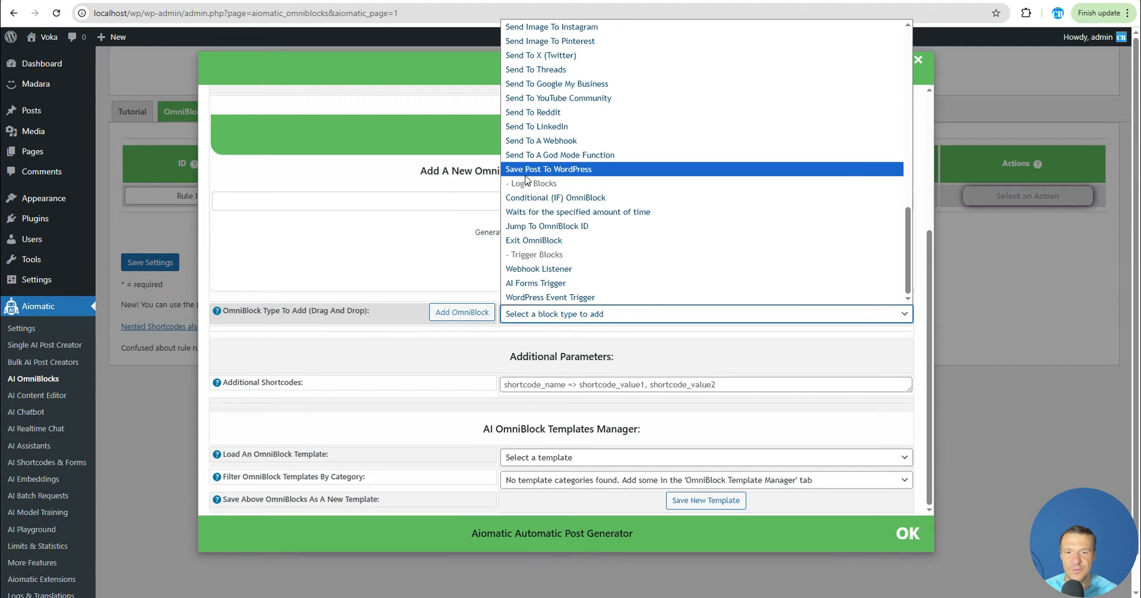
{"action": "left_click", "coordinate": [528, 284]}
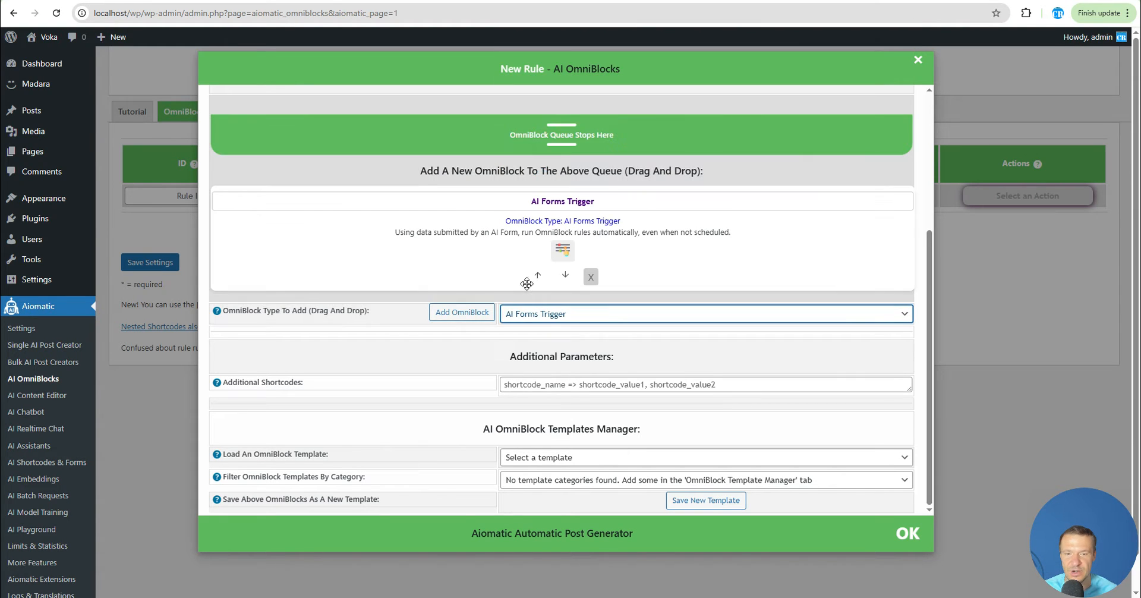
{"action": "left_click", "coordinate": [474, 314]}
{"action": "scroll", "coordinate": [523, 273], "scroll_direction": "up", "scroll_amount": 5}
{"action": "left_click", "coordinate": [591, 266]}
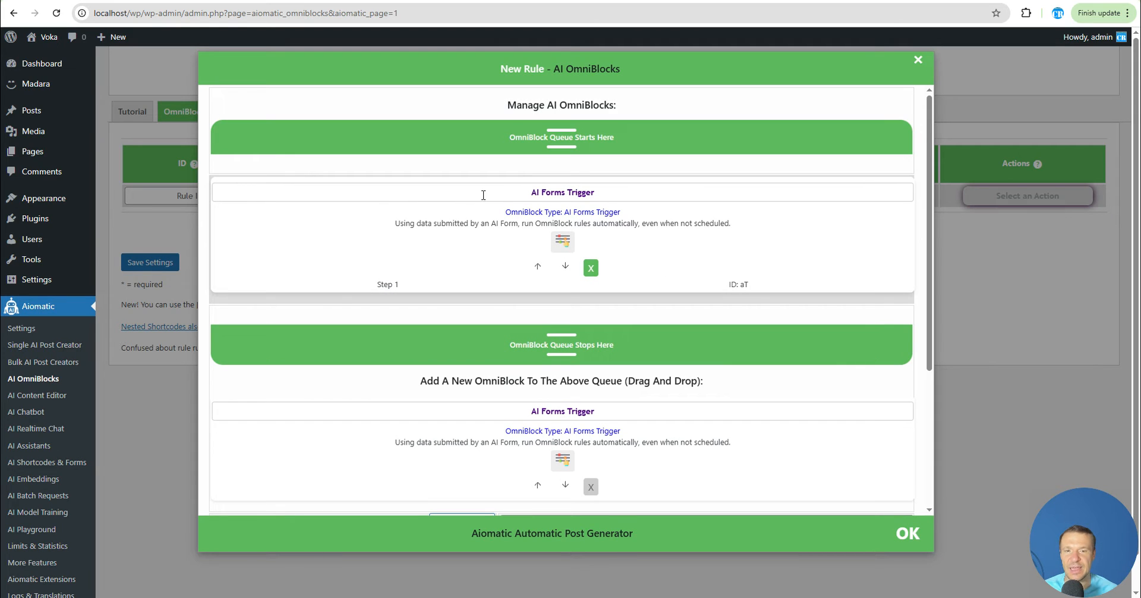
Expand the AI Forms Trigger block's parameters, enter a Trigger API Key, and copy it
{"action": "left_click", "coordinate": [568, 247]}
{"action": "left_click", "coordinate": [562, 243]}
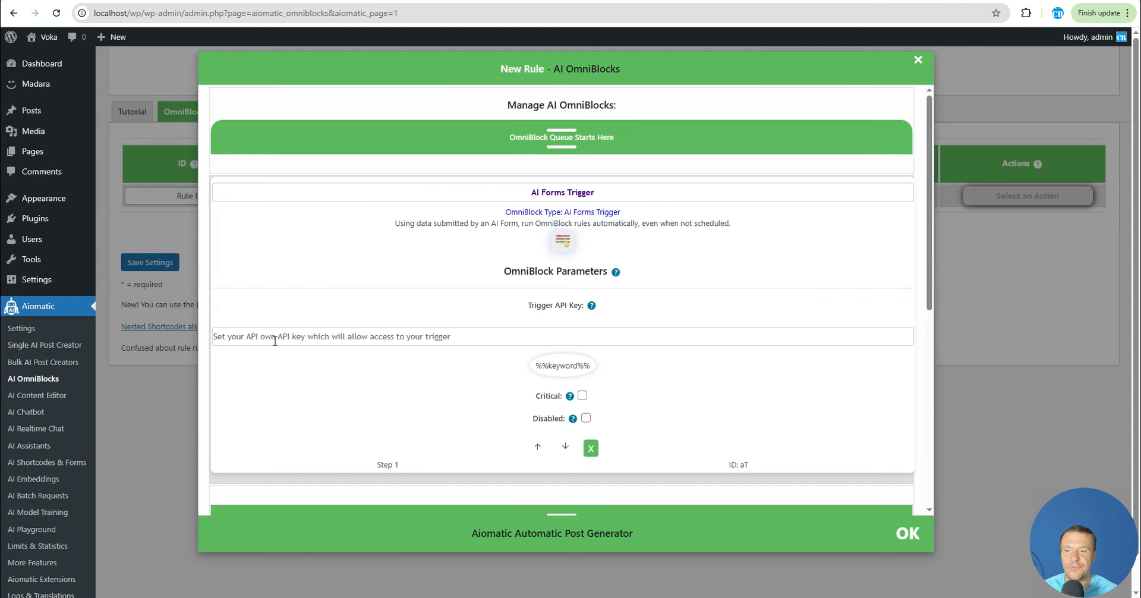
{"action": "left_click", "coordinate": [274, 338]}
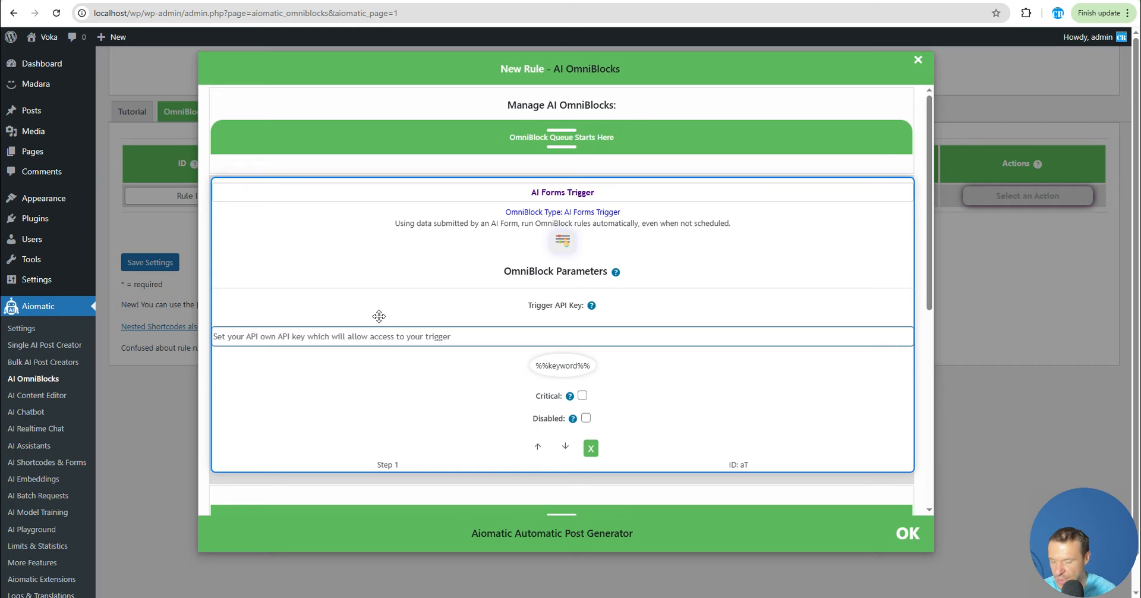
{"action": "type", "text": "secretword"}
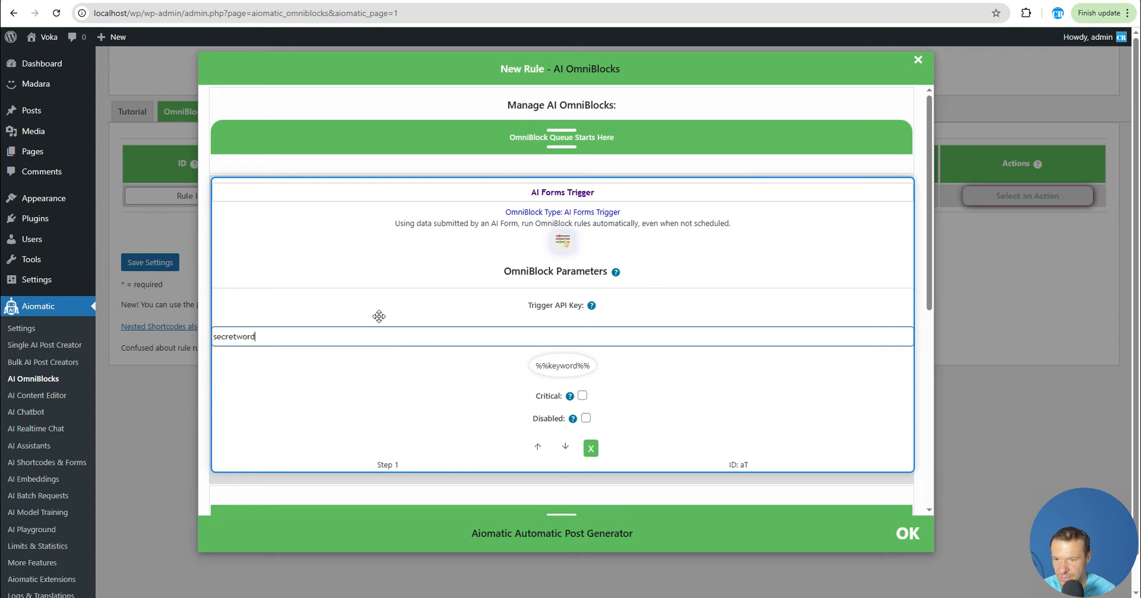
{"action": "key", "text": "ctrl+a"}
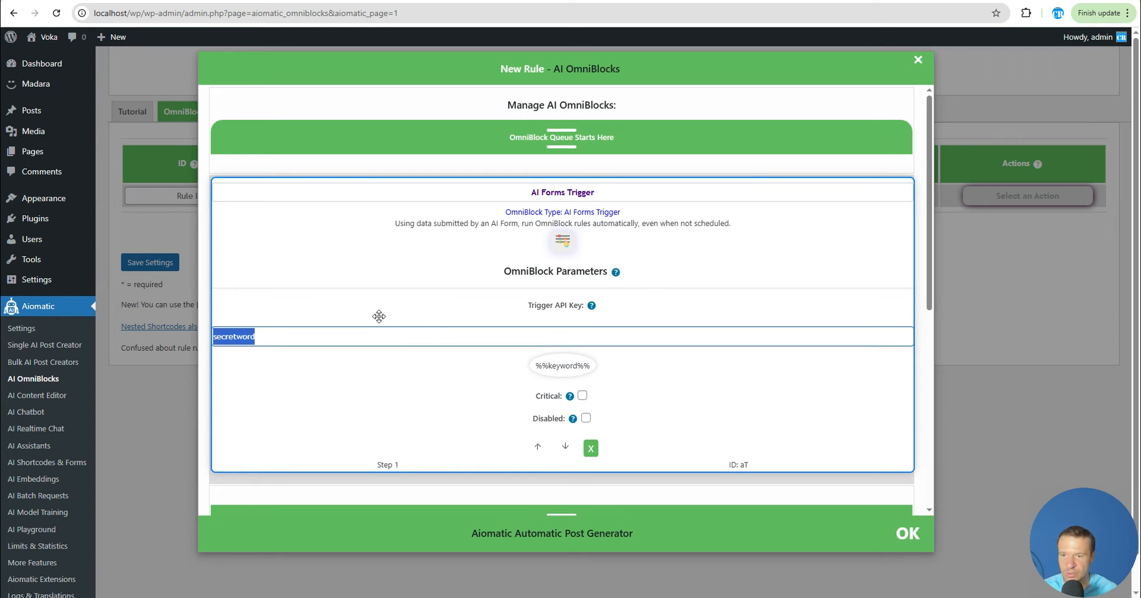
{"action": "right_click", "coordinate": [256, 342]}
{"action": "left_click", "coordinate": [267, 217]}
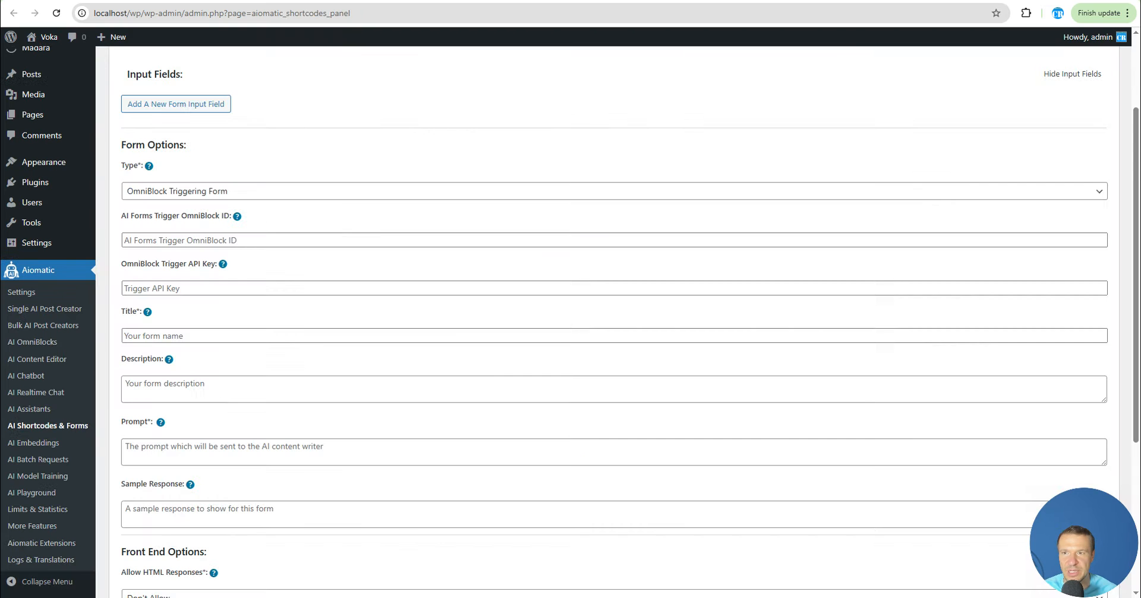
Paste the trigger API key into the AI form's OmniBlock Trigger API Key field
{"action": "left_click", "coordinate": [139, 288]}
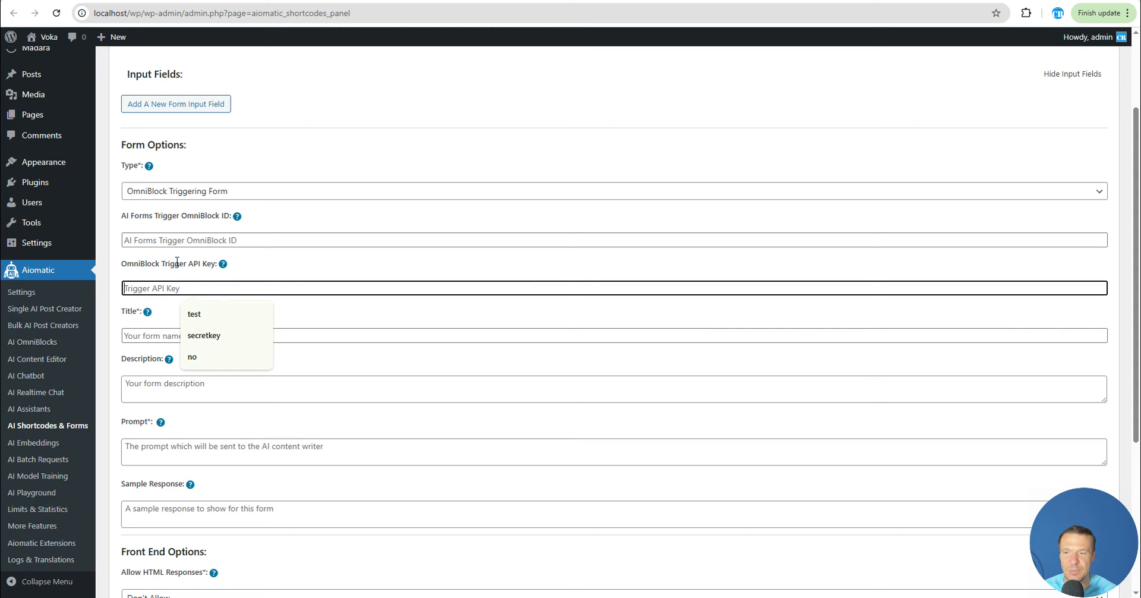
{"action": "right_click", "coordinate": [167, 287]}
{"action": "left_click", "coordinate": [160, 288]}
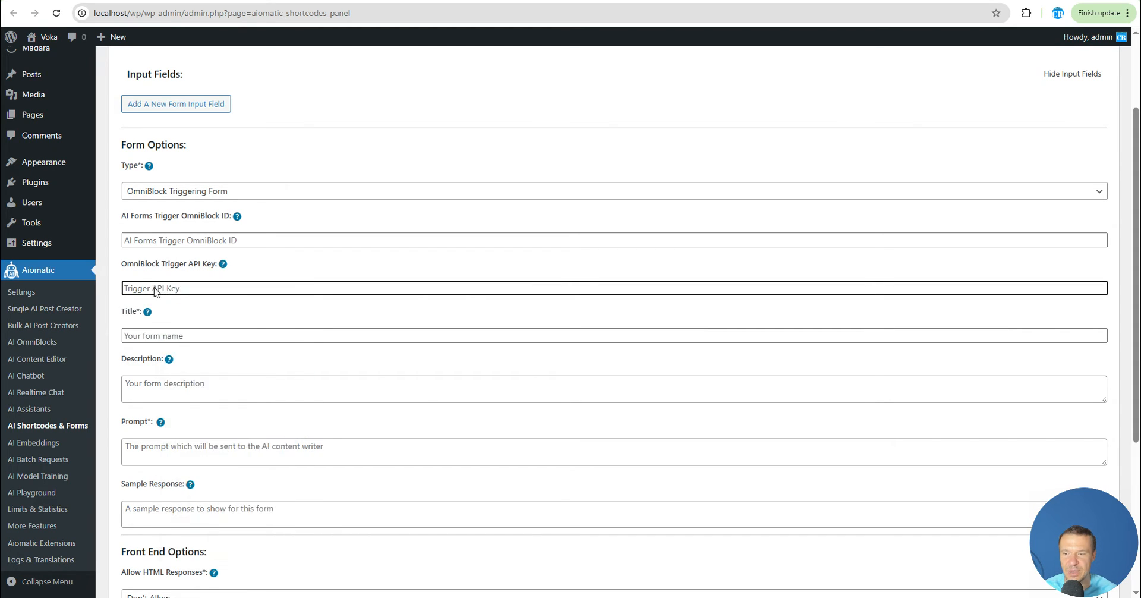
{"action": "right_click", "coordinate": [161, 287]}
{"action": "left_click", "coordinate": [204, 434]}
{"action": "scroll", "coordinate": [214, 220], "scroll_direction": "up", "scroll_amount": 2}
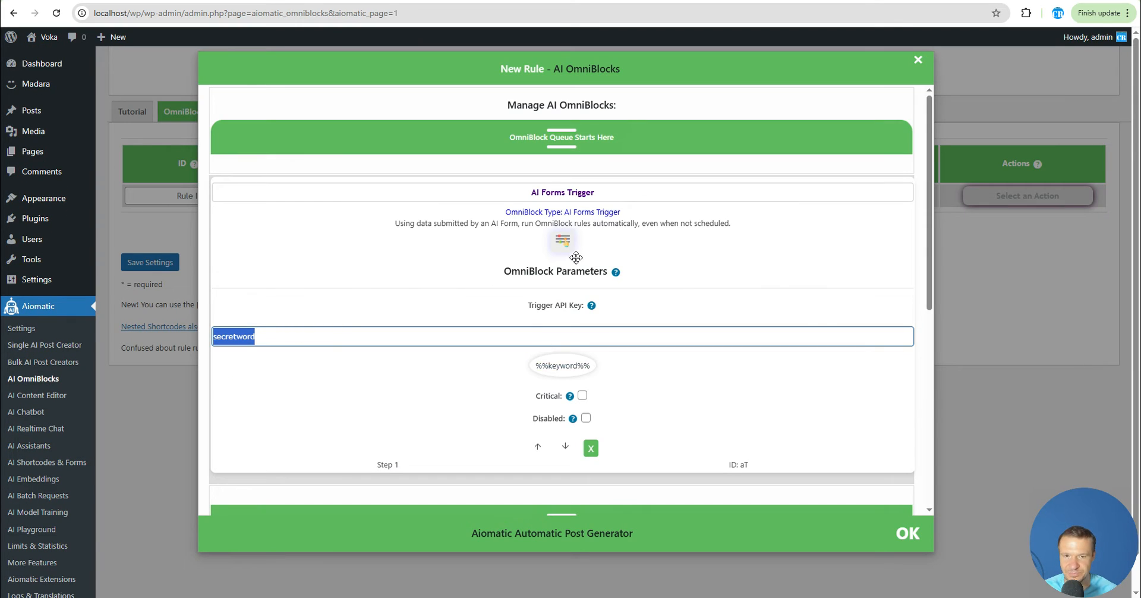
Add a Google Search block to the queue after the AI Forms Trigger block
{"action": "left_click", "coordinate": [576, 257]}
{"action": "scroll", "coordinate": [517, 286], "scroll_direction": "down", "scroll_amount": 3}
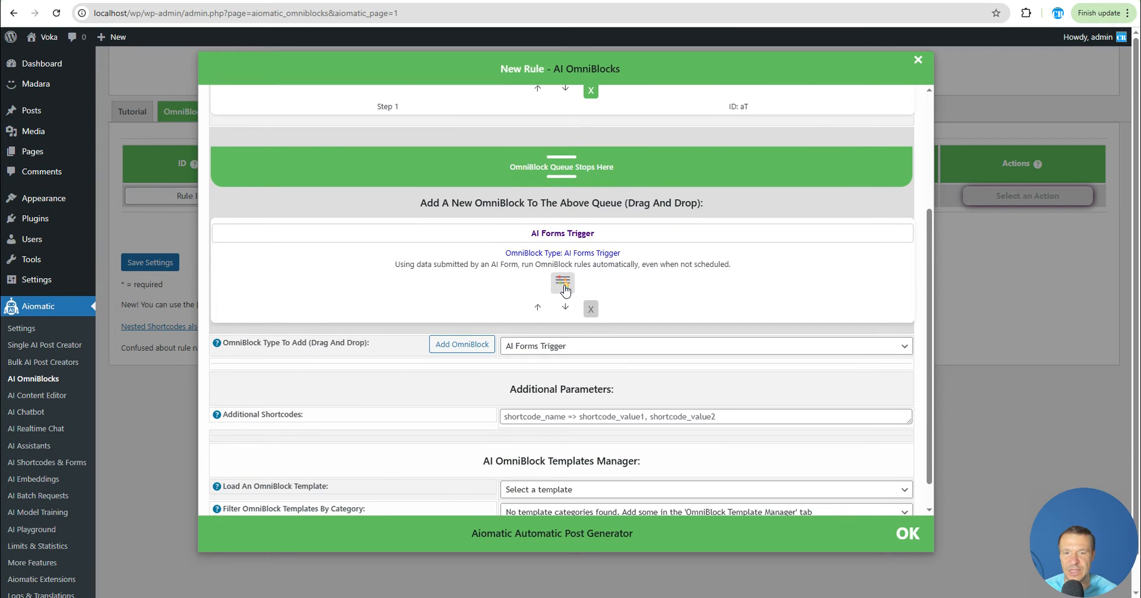
{"action": "left_click", "coordinate": [521, 346]}
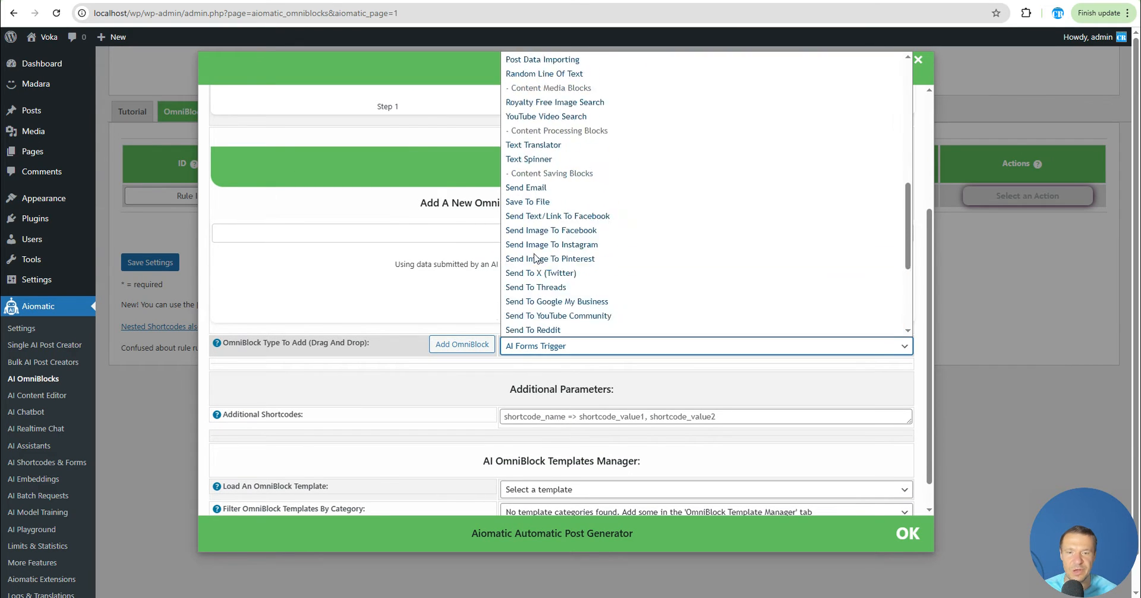
{"action": "scroll", "coordinate": [534, 257], "scroll_direction": "up", "scroll_amount": 10}
{"action": "scroll", "coordinate": [538, 179], "scroll_direction": "down", "scroll_amount": 2}
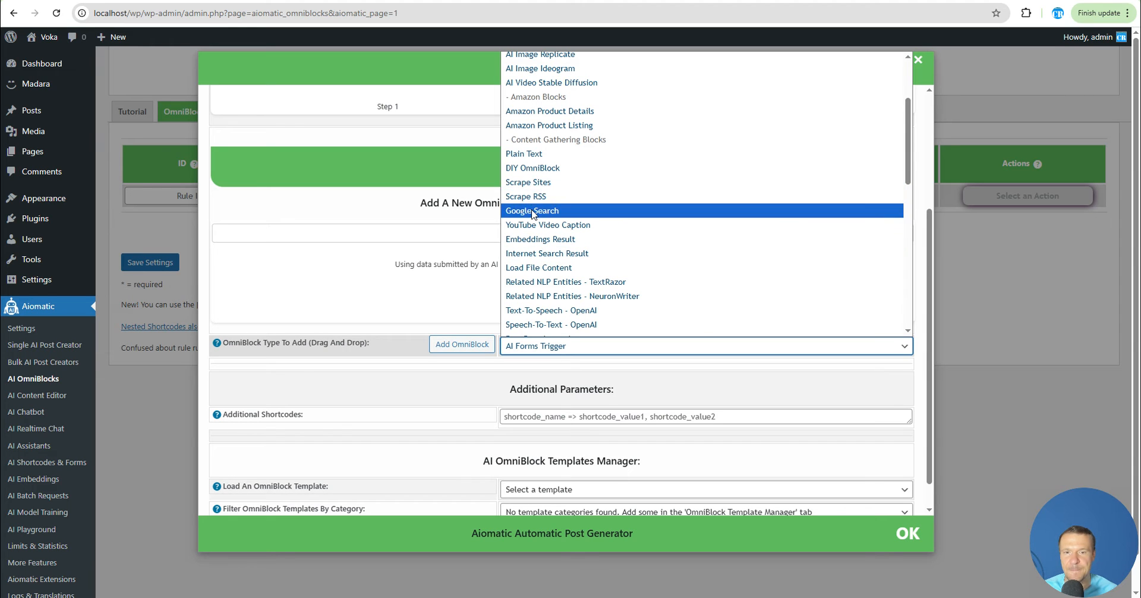
{"action": "left_click", "coordinate": [533, 212]}
{"action": "left_click", "coordinate": [462, 344]}
{"action": "scroll", "coordinate": [536, 230], "scroll_direction": "up", "scroll_amount": 1}
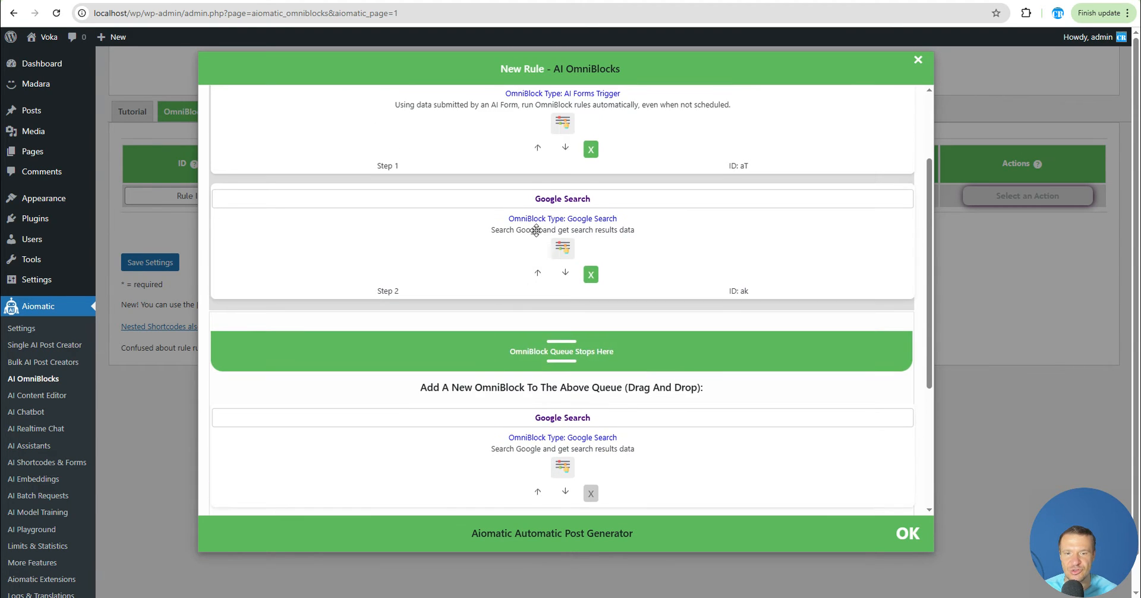
{"action": "scroll", "coordinate": [536, 231], "scroll_direction": "up", "scroll_amount": 3}
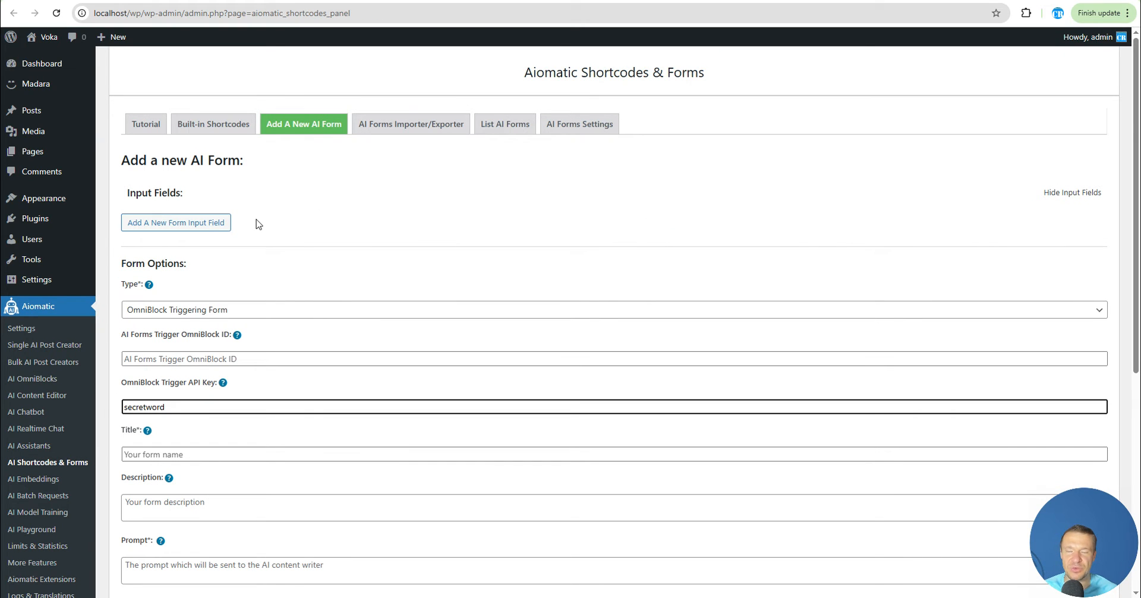
Add a new form input field labelled "Search Google:" with the ID searchgoogle
{"action": "left_click", "coordinate": [202, 226]}
{"action": "scroll", "coordinate": [245, 233], "scroll_direction": "down", "scroll_amount": 1}
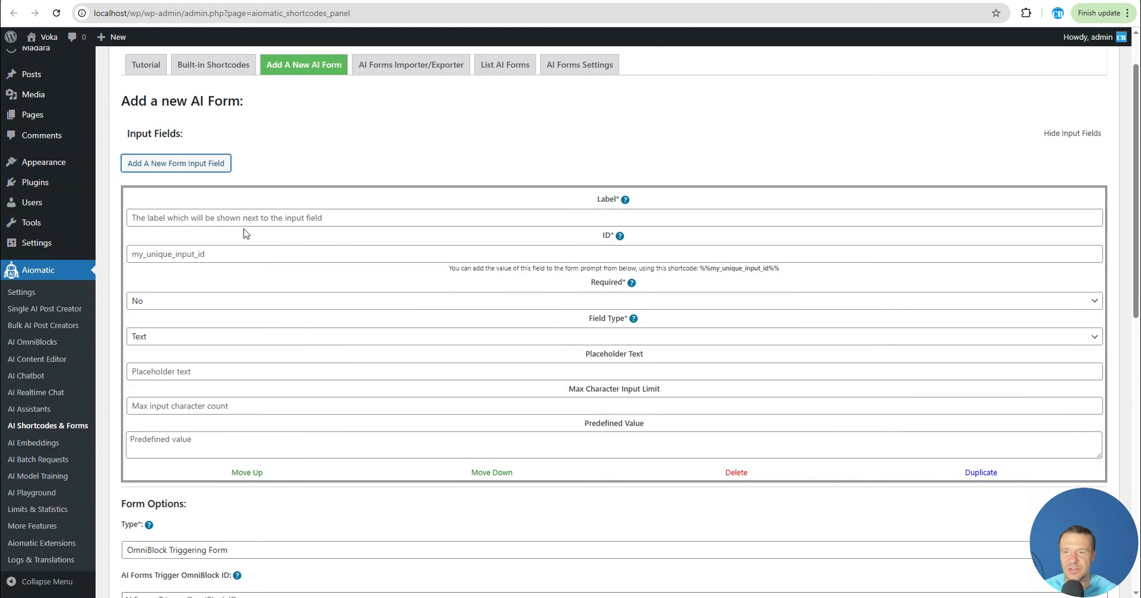
{"action": "left_click", "coordinate": [337, 217]}
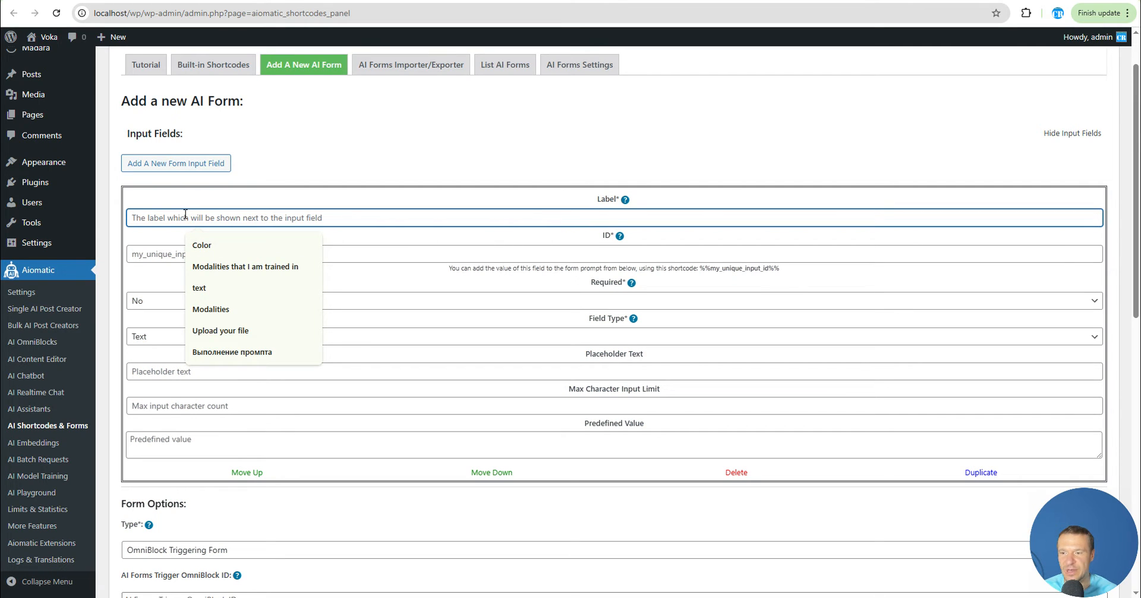
{"action": "type", "text": "Search Google:"}
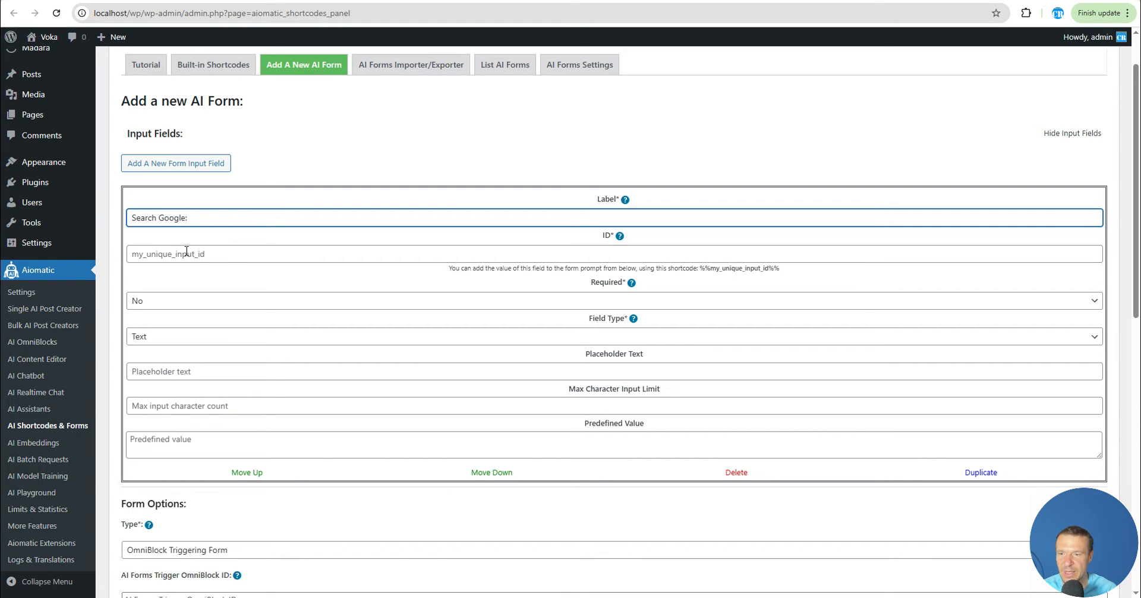
{"action": "left_click", "coordinate": [186, 252]}
{"action": "type", "text": "searchgoogle"}
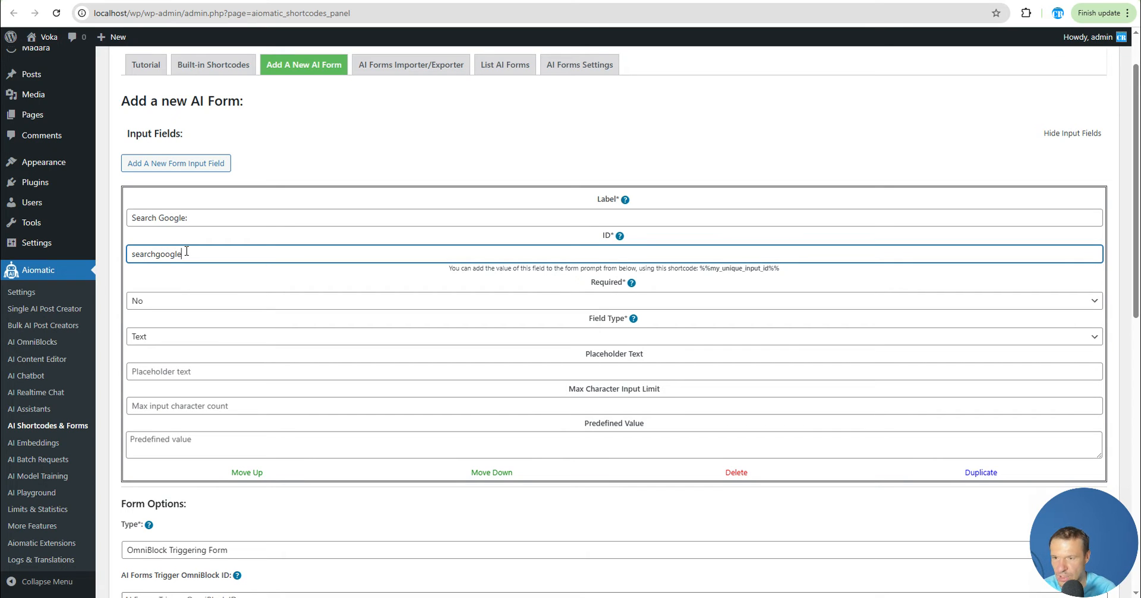
Copy the input field's ID searchgoogle
{"action": "double_click", "coordinate": [187, 252]}
{"action": "right_click", "coordinate": [161, 257]}
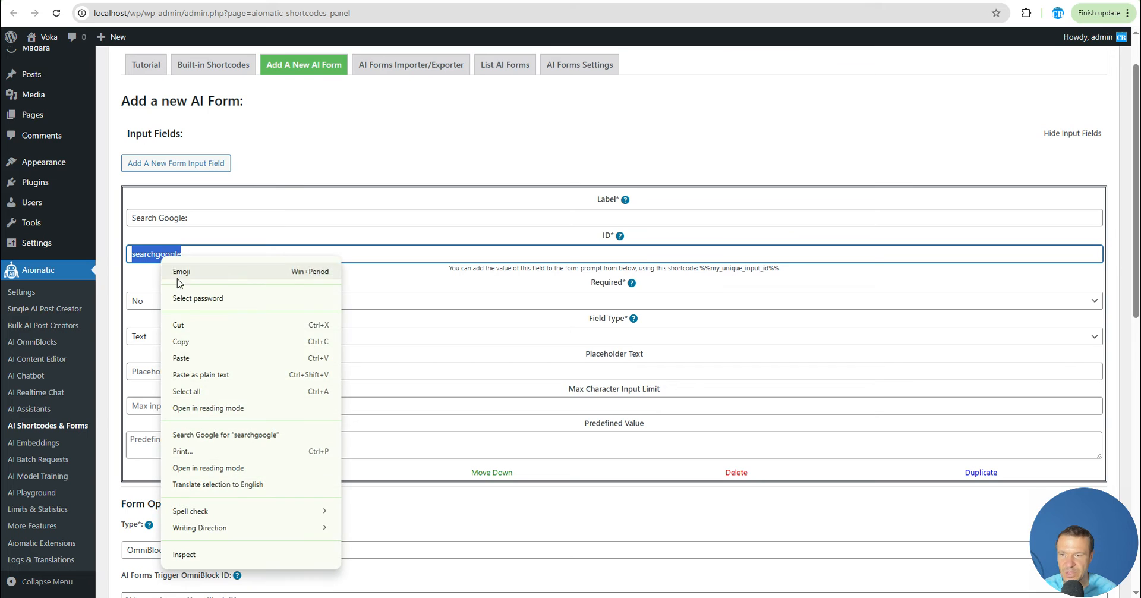
{"action": "left_click", "coordinate": [178, 336]}
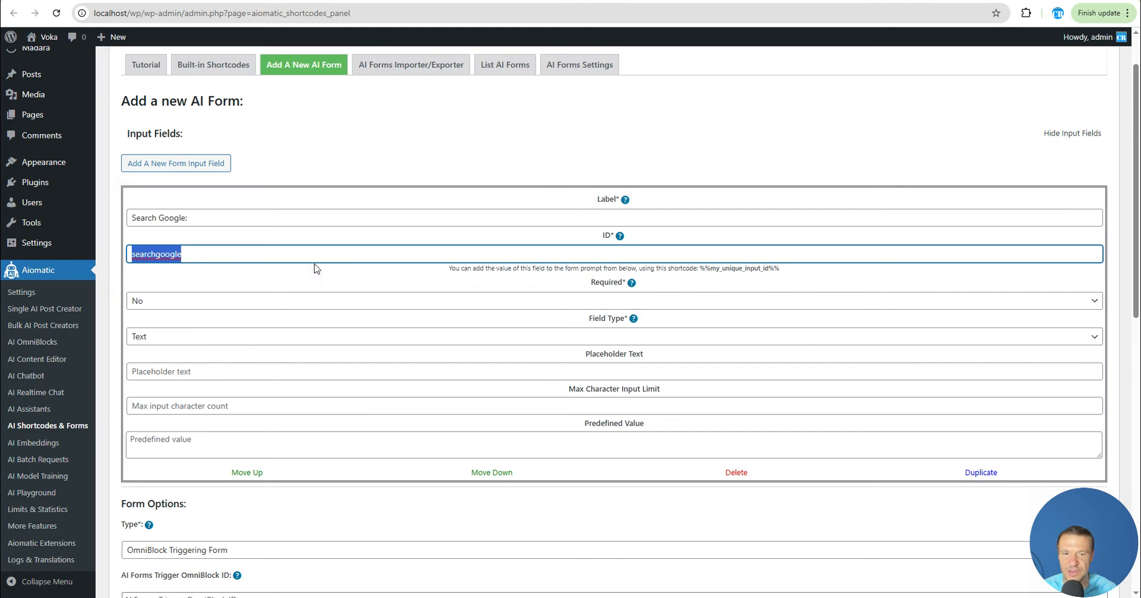
{"action": "right_click", "coordinate": [158, 250]}
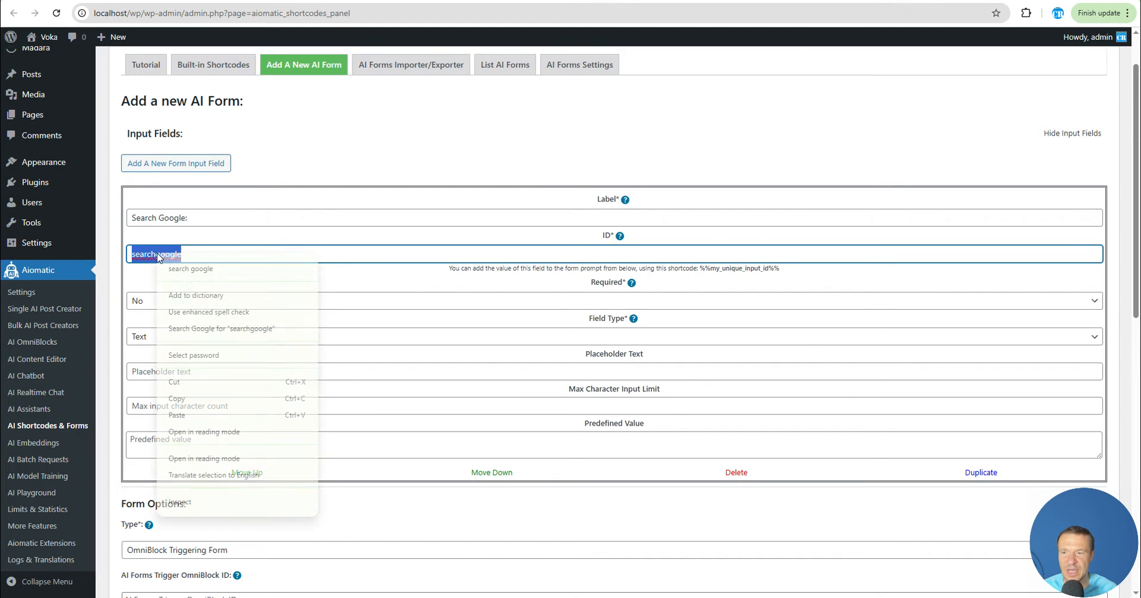
{"action": "left_click", "coordinate": [187, 402]}
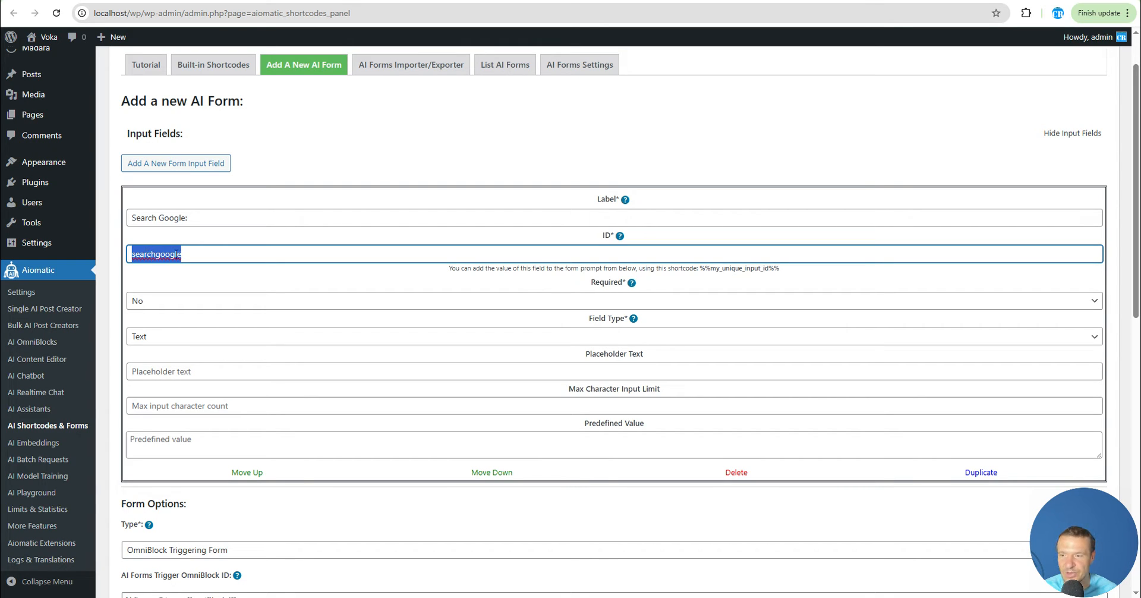
{"action": "right_click", "coordinate": [162, 259]}
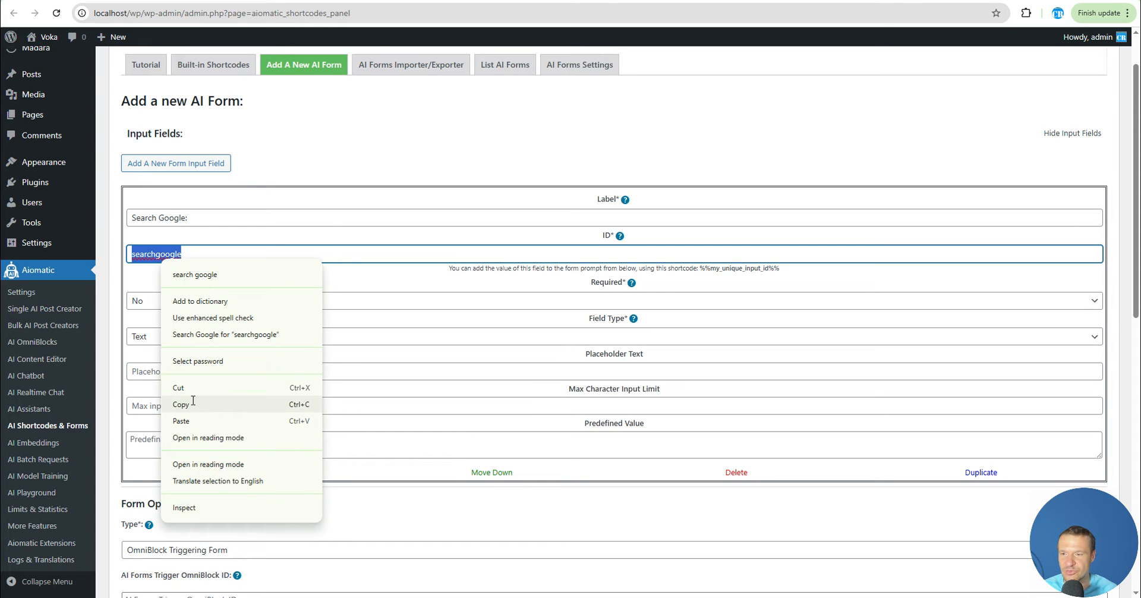
{"action": "left_click", "coordinate": [190, 402]}
{"action": "right_click", "coordinate": [152, 253]}
{"action": "left_click", "coordinate": [182, 402]}
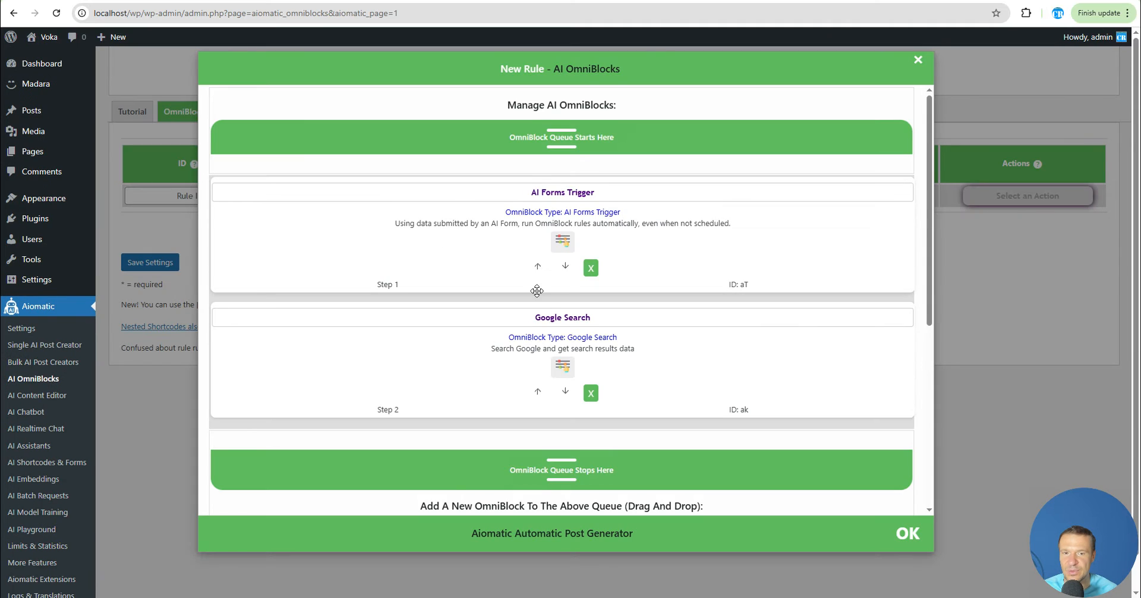
Expand the Google Search block and set its Keyword to %%searchgoogle%%
{"action": "scroll", "coordinate": [557, 248], "scroll_direction": "down", "scroll_amount": 2}
{"action": "left_click", "coordinate": [557, 248]}
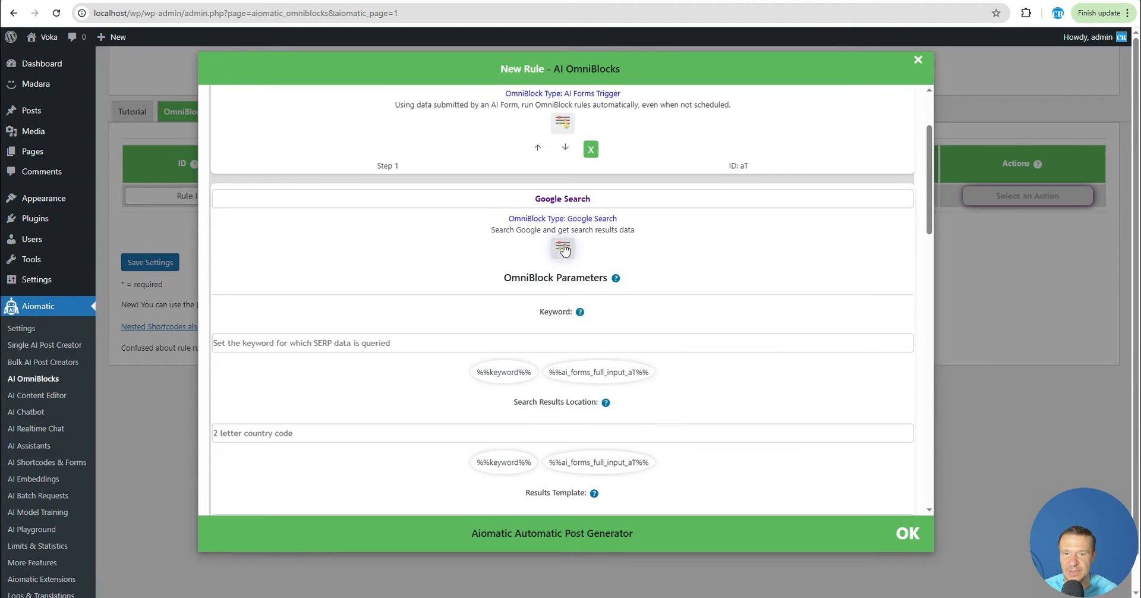
{"action": "left_click", "coordinate": [248, 344]}
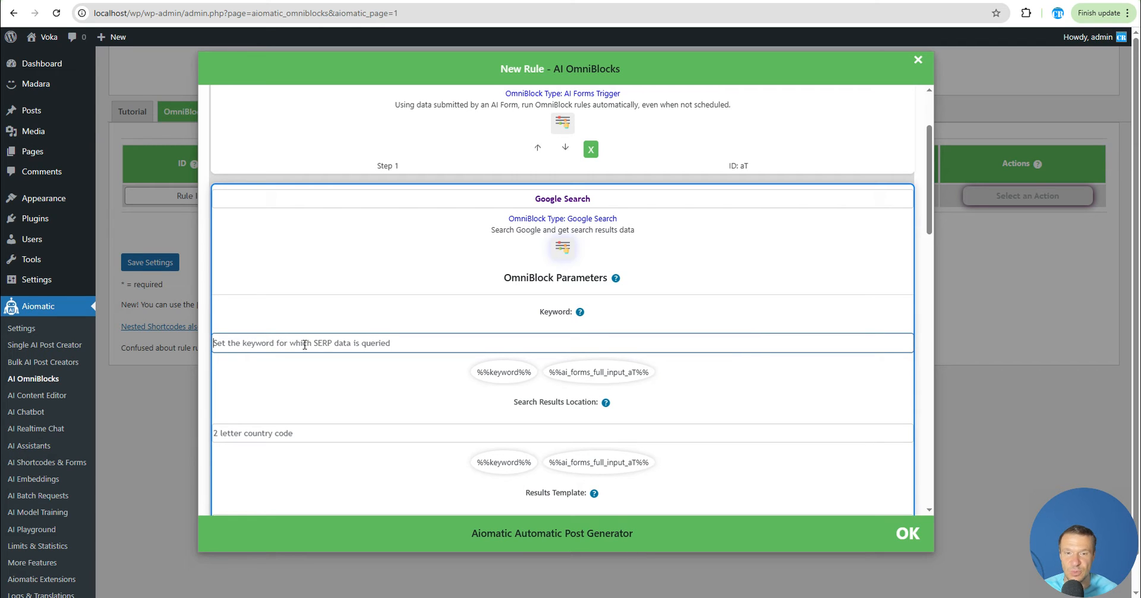
{"action": "type", "text": "%"}
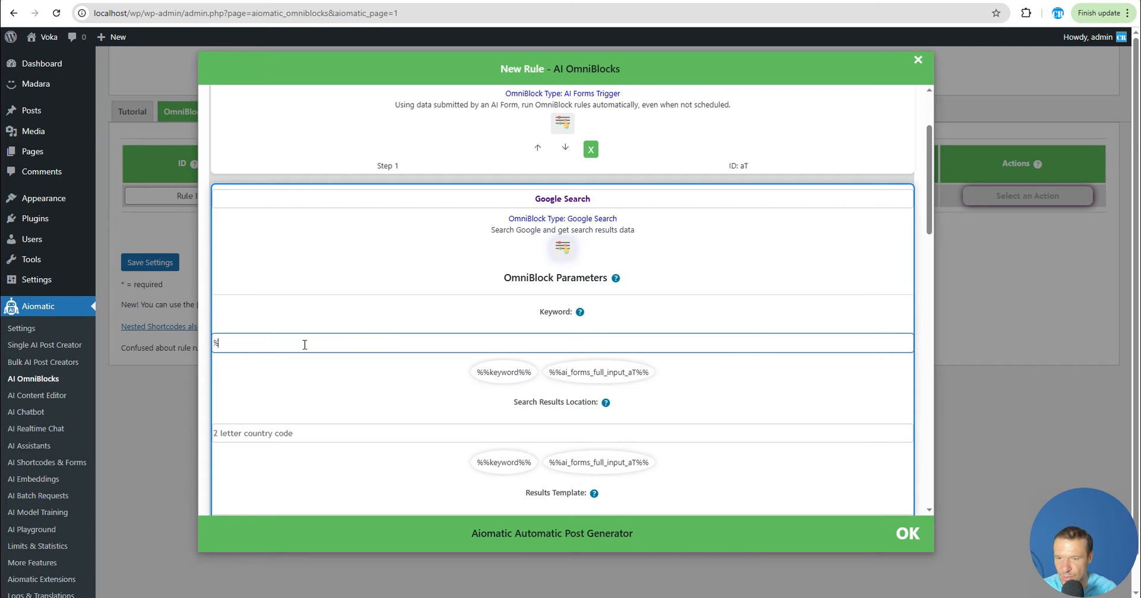
{"action": "type", "text": "%searchgoogle%%"}
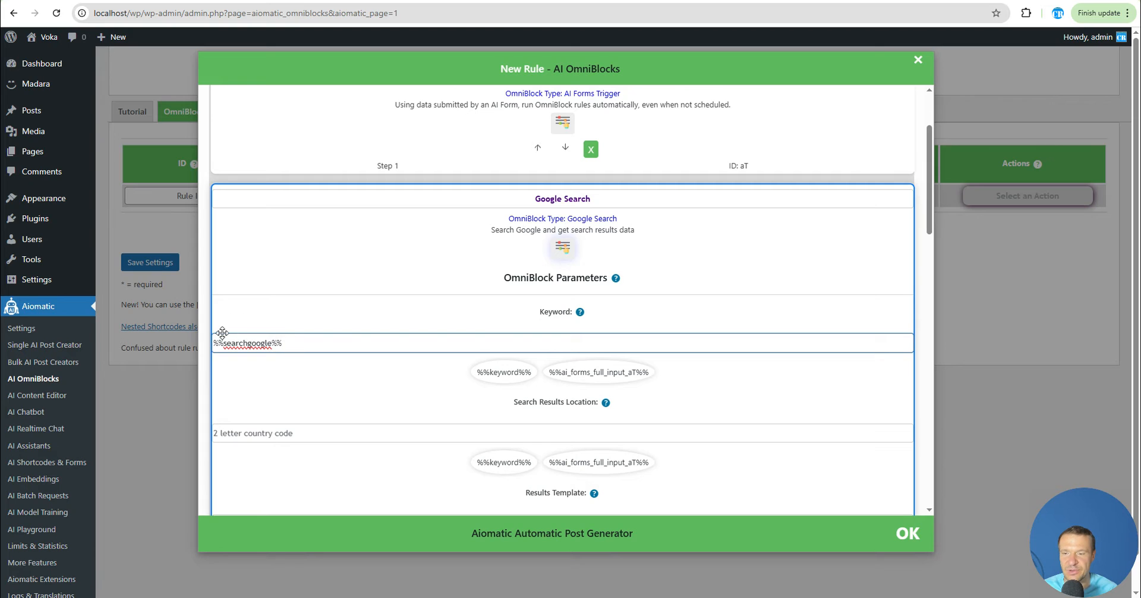
{"action": "left_click", "coordinate": [255, 2]}
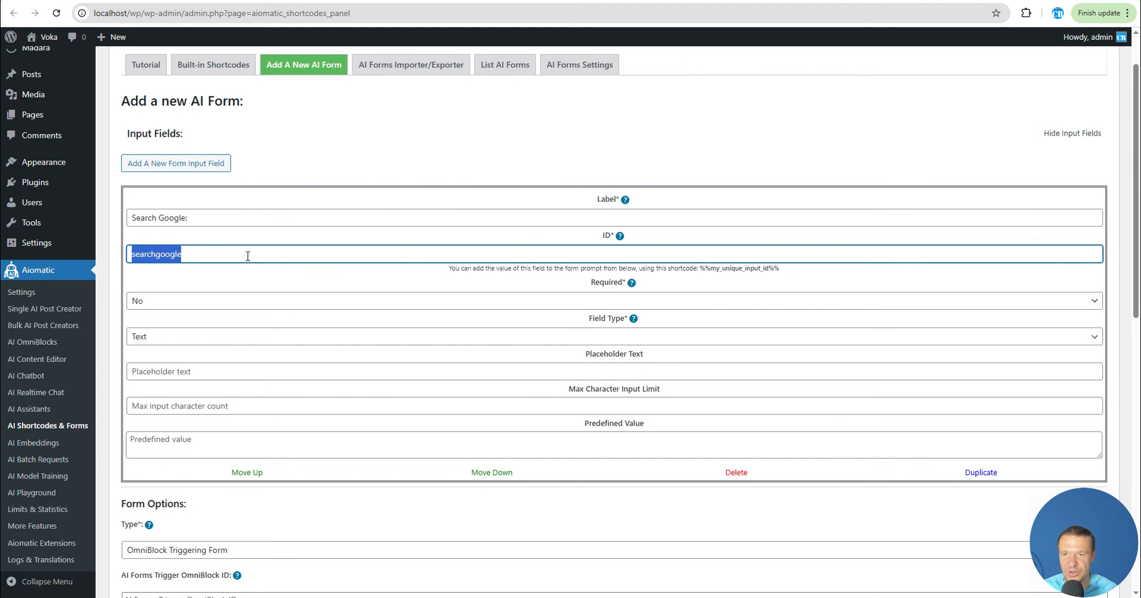
{"action": "left_click", "coordinate": [113, 2]}
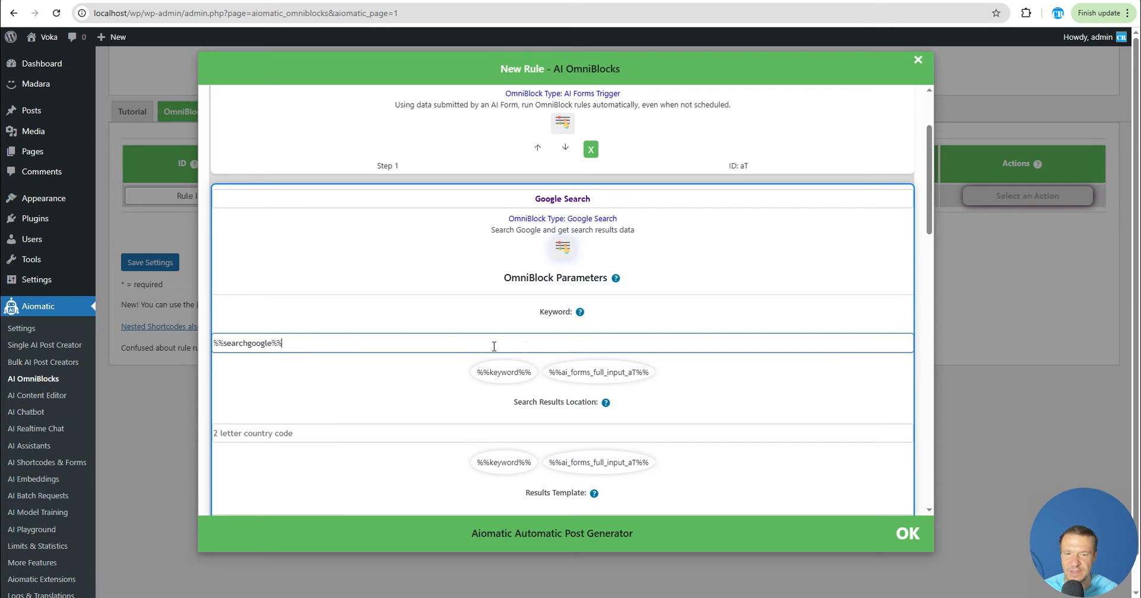
Examine the Google Search block's remaining parameters
{"action": "scroll", "coordinate": [387, 373], "scroll_direction": "down", "scroll_amount": 1}
{"action": "scroll", "coordinate": [387, 373], "scroll_direction": "down", "scroll_amount": 1}
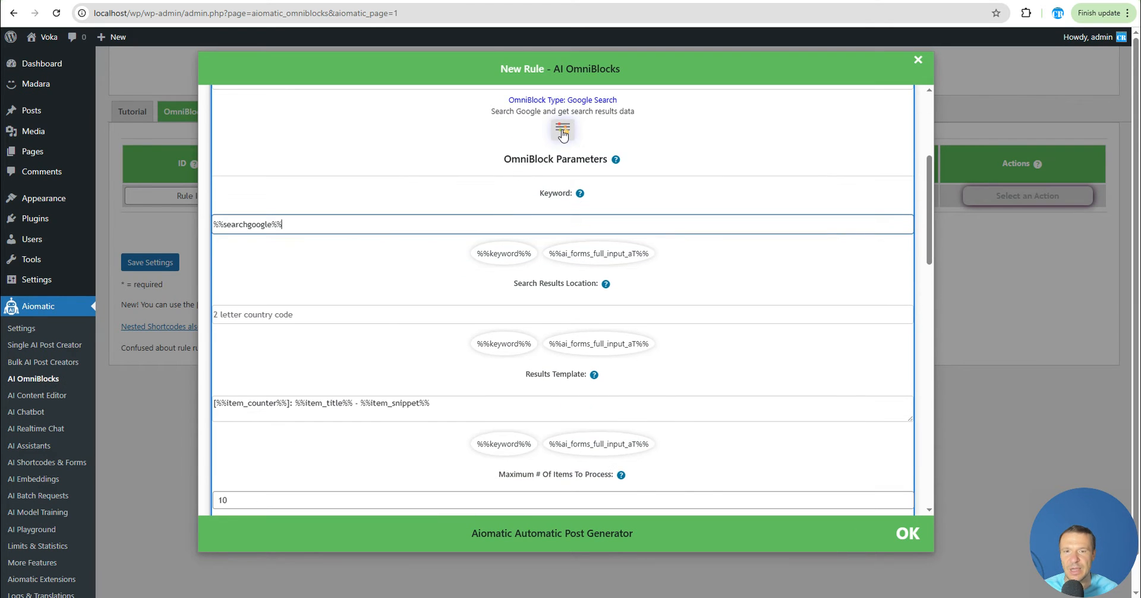
{"action": "scroll", "coordinate": [504, 208], "scroll_direction": "down", "scroll_amount": 6}
{"action": "scroll", "coordinate": [514, 229], "scroll_direction": "up", "scroll_amount": 2}
{"action": "left_click", "coordinate": [562, 249]}
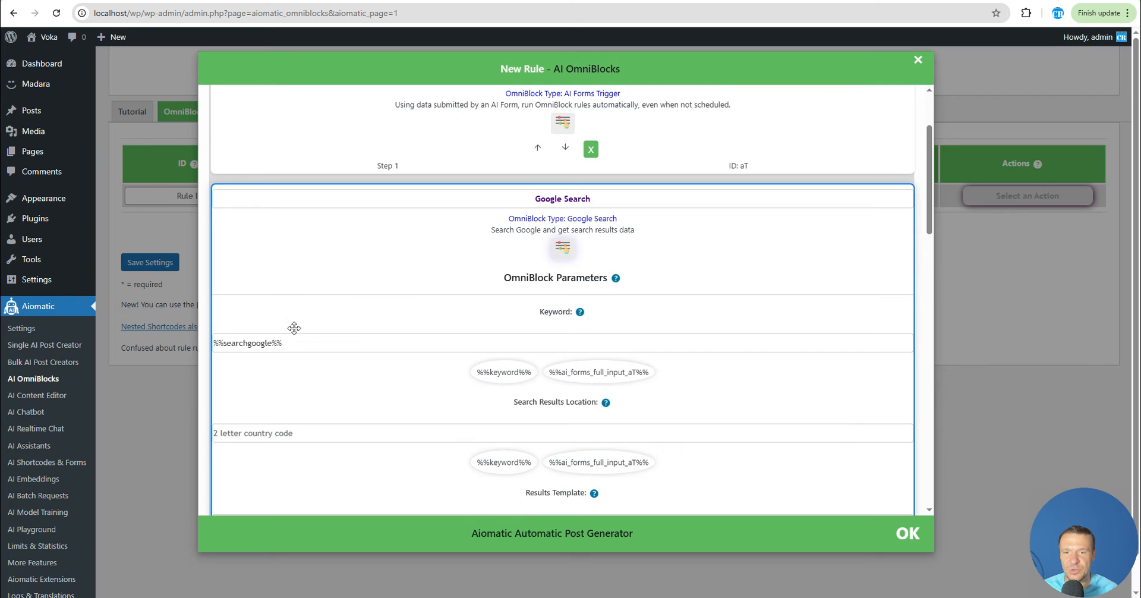
Add an AI Text block to the rule's queue after the Google Search block
{"action": "left_click", "coordinate": [562, 251]}
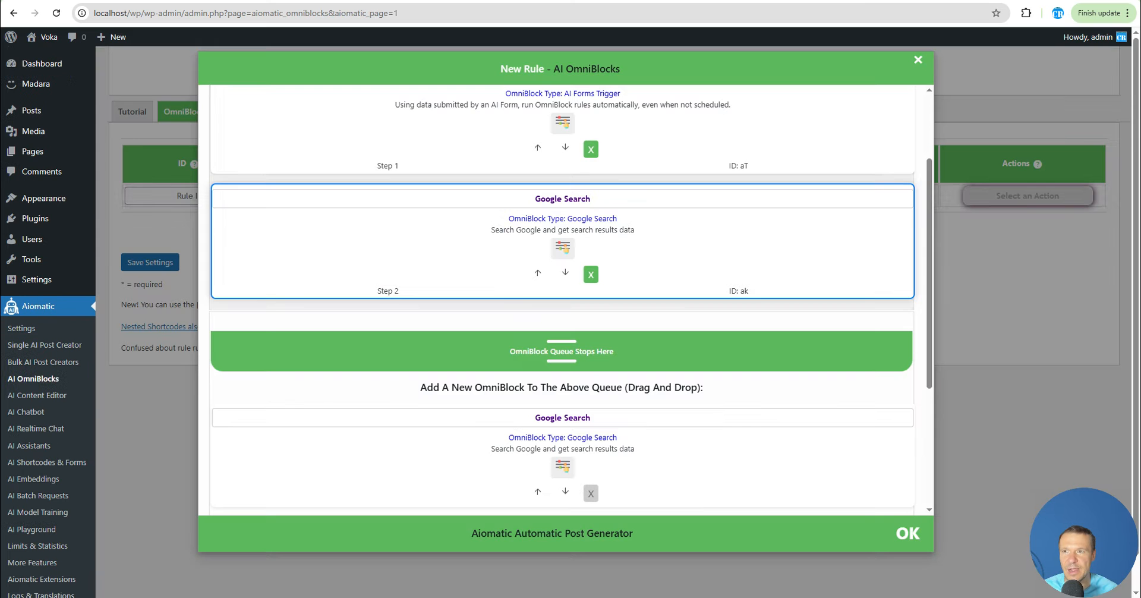
{"action": "scroll", "coordinate": [529, 309], "scroll_direction": "down", "scroll_amount": 2}
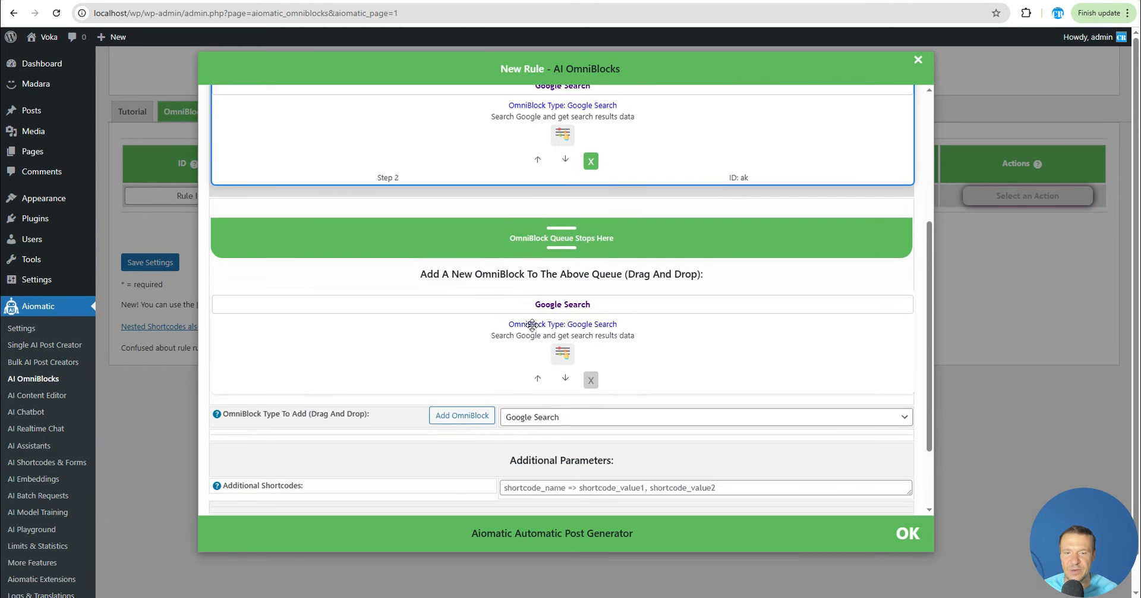
{"action": "left_click", "coordinate": [563, 350]}
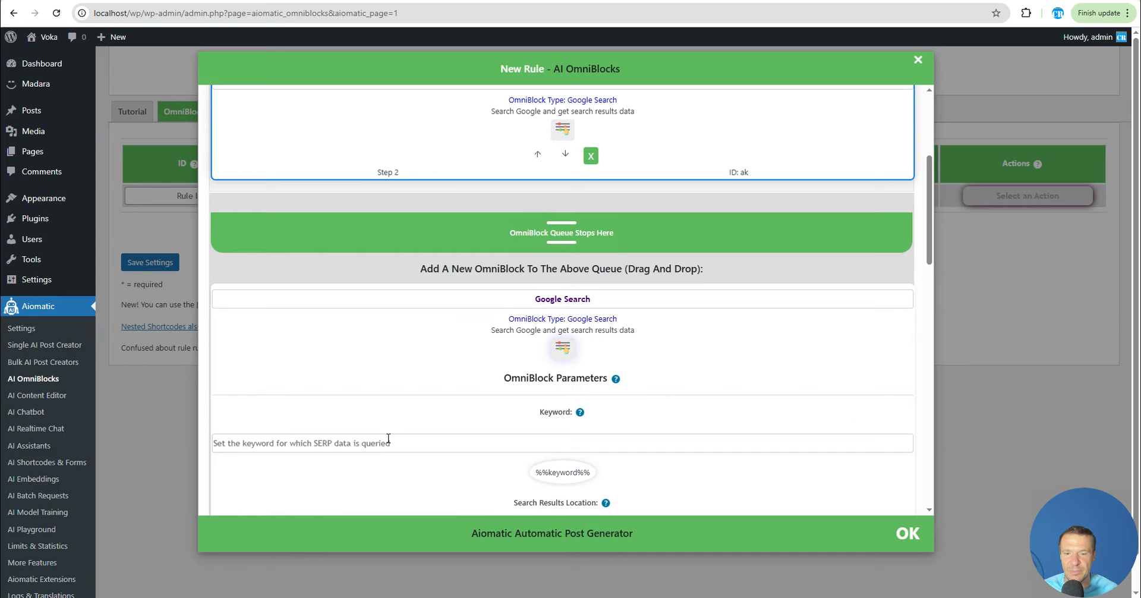
{"action": "left_click", "coordinate": [572, 349]}
{"action": "scroll", "coordinate": [573, 349], "scroll_direction": "down", "scroll_amount": 2}
{"action": "left_click", "coordinate": [570, 314]}
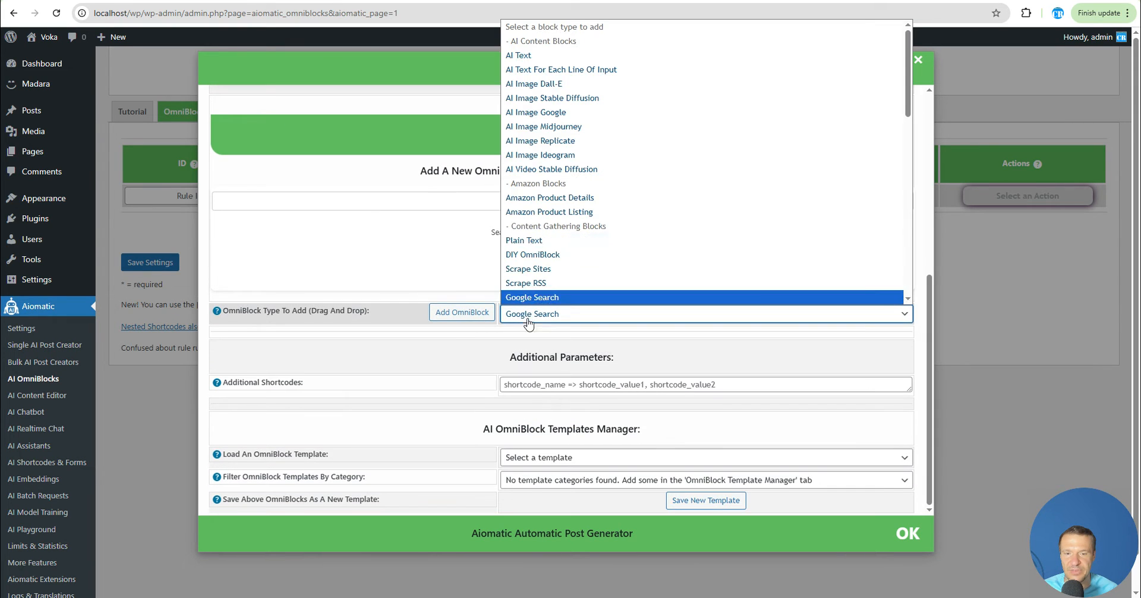
{"action": "left_click", "coordinate": [535, 54]}
{"action": "left_click", "coordinate": [464, 312]}
Set the AI Text block's prompt to "Summarize this text: %%search_result_ak%%"
{"action": "scroll", "coordinate": [457, 304], "scroll_direction": "up", "scroll_amount": 4}
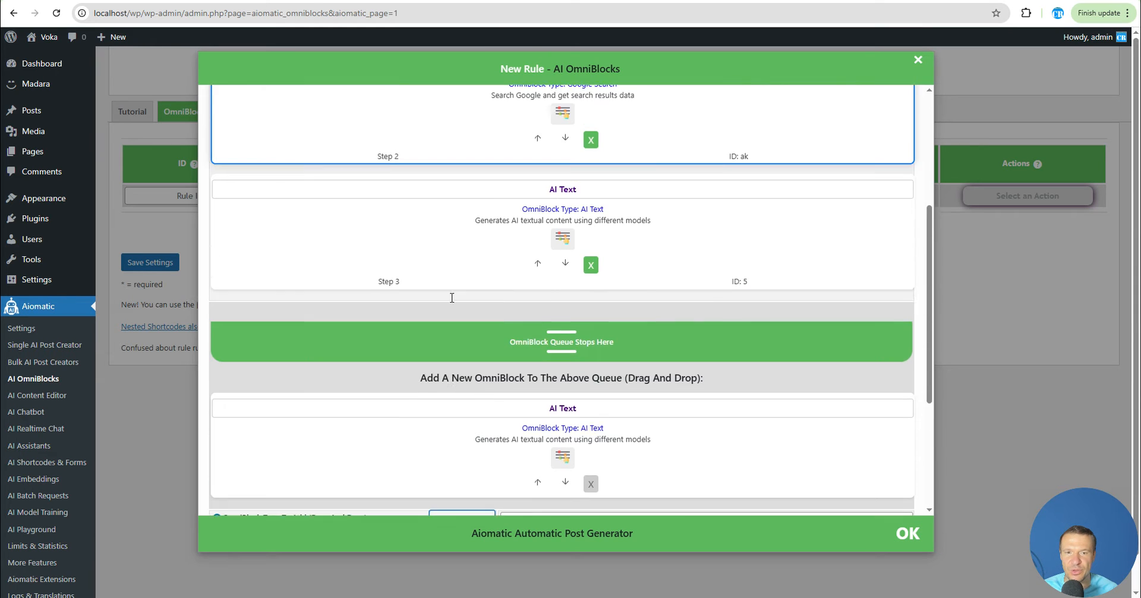
{"action": "left_click", "coordinate": [562, 393]}
{"action": "scroll", "coordinate": [564, 403], "scroll_direction": "down", "scroll_amount": 2}
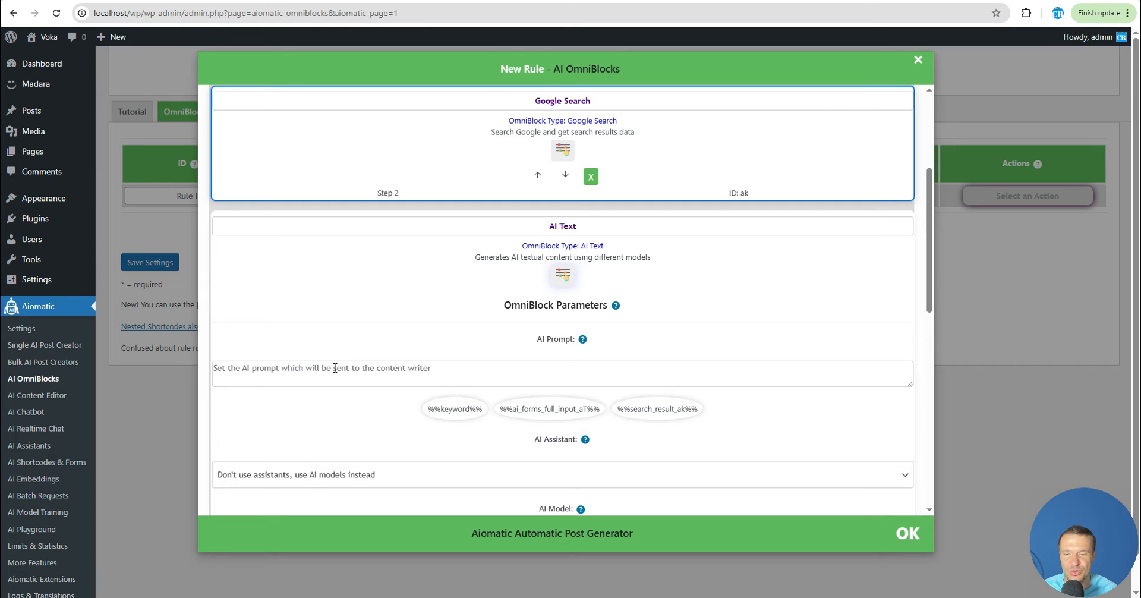
{"action": "left_click", "coordinate": [340, 366]}
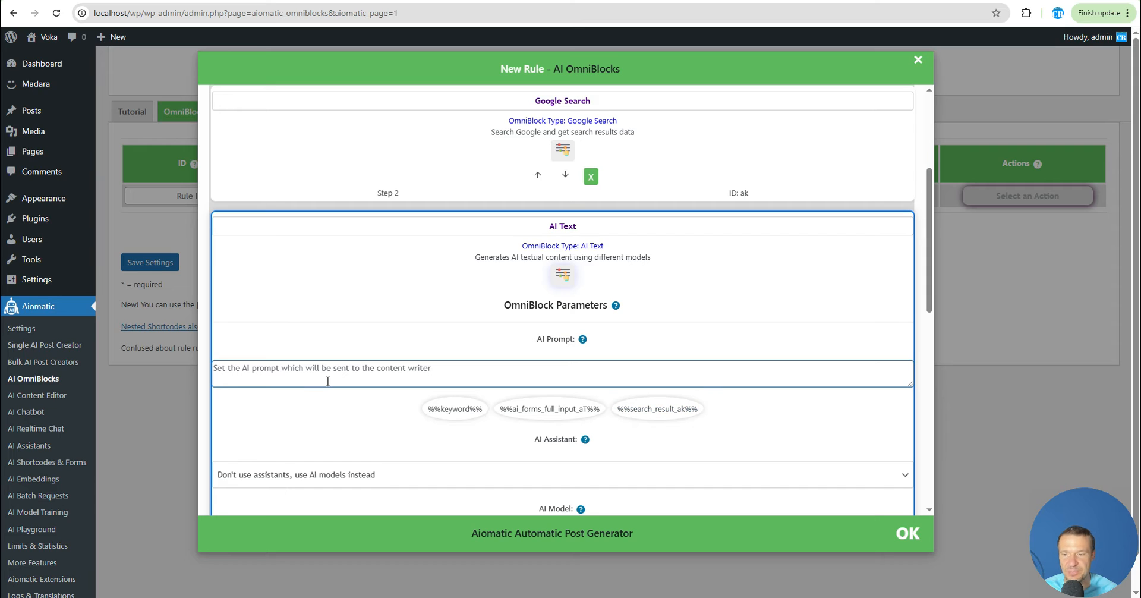
{"action": "type", "text": "Summarize t"}
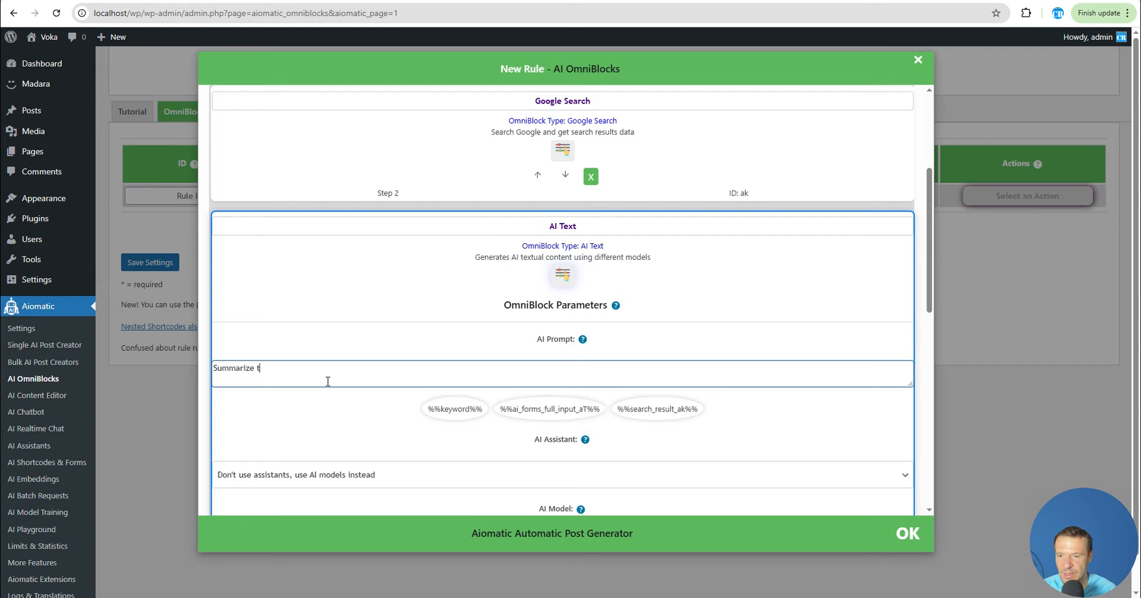
{"action": "type", "text": "xt:"}
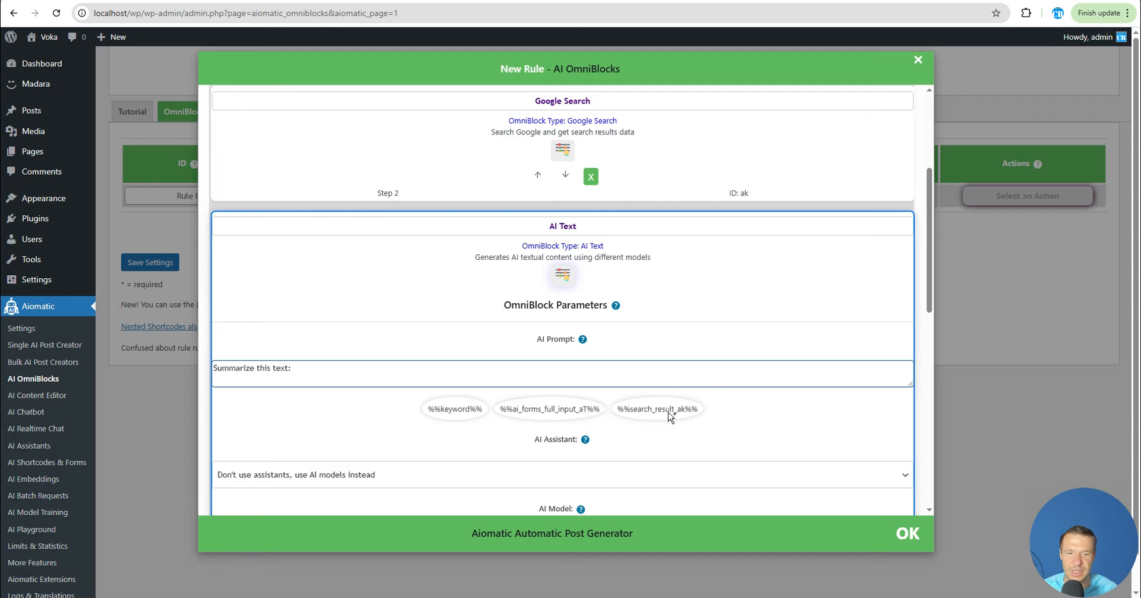
{"action": "left_click", "coordinate": [646, 410]}
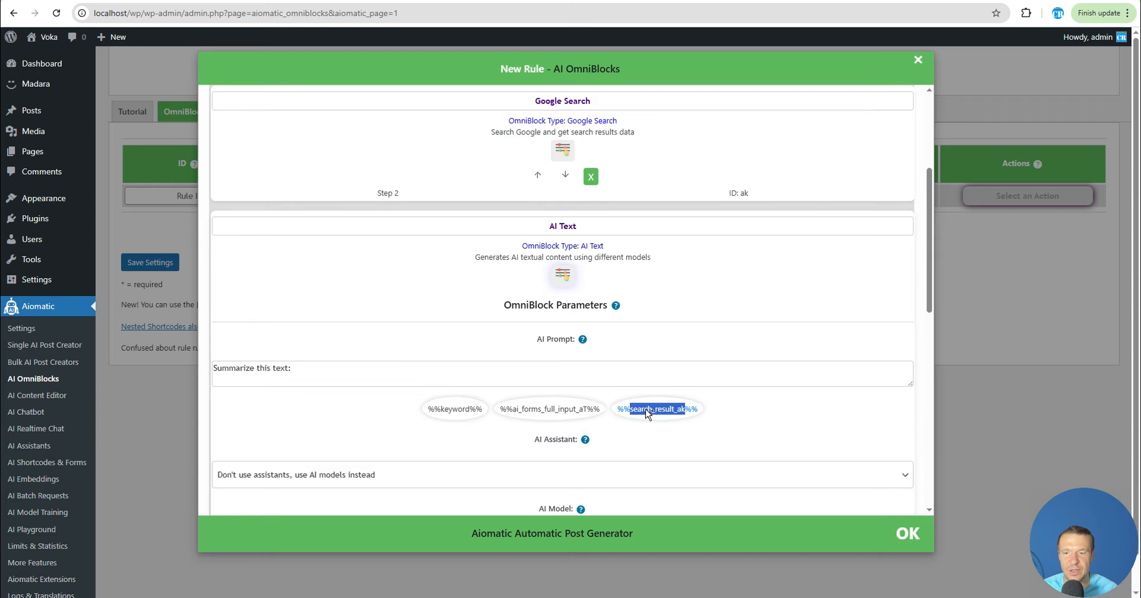
Review the rule's block queue alongside the AI form's searchgoogle input field
{"action": "scroll", "coordinate": [358, 365], "scroll_direction": "up", "scroll_amount": 3}
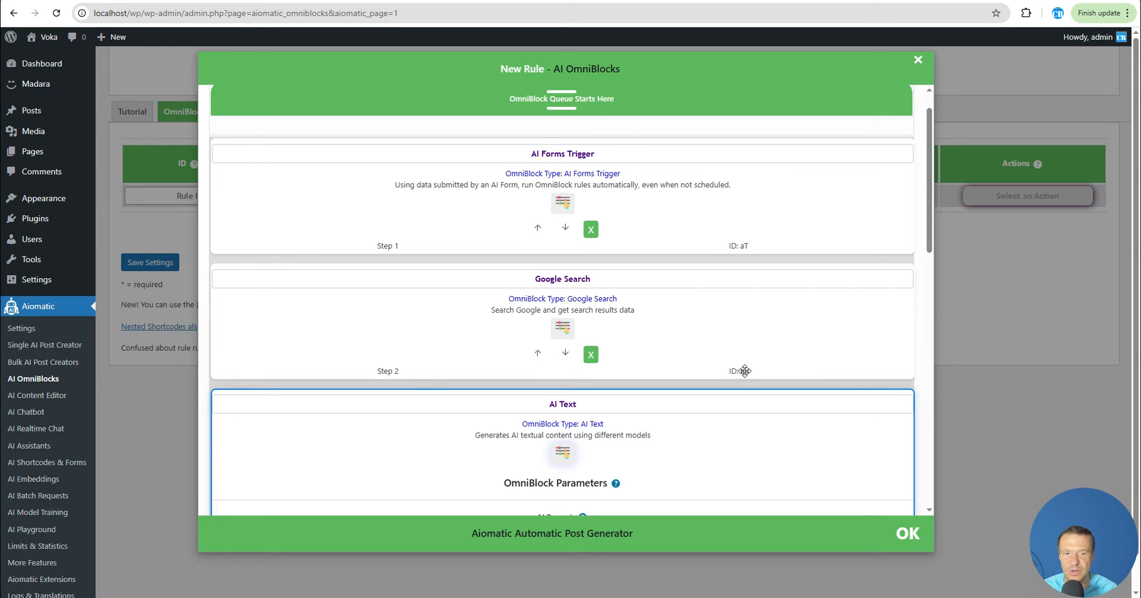
{"action": "scroll", "coordinate": [300, 366], "scroll_direction": "down", "scroll_amount": 4}
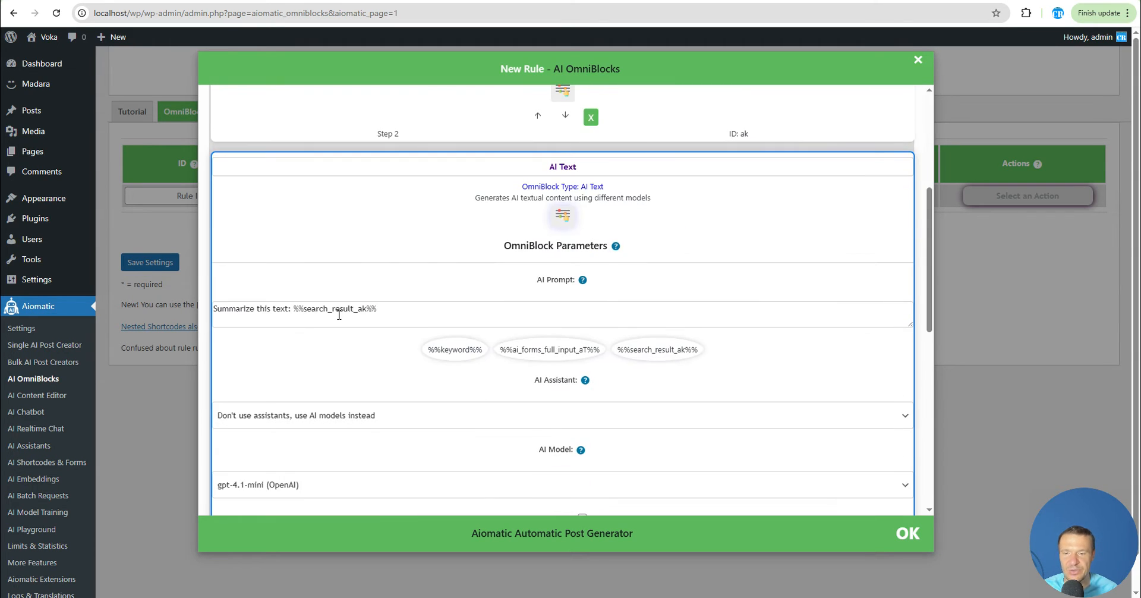
{"action": "scroll", "coordinate": [351, 327], "scroll_direction": "up", "scroll_amount": 3}
{"action": "scroll", "coordinate": [354, 331], "scroll_direction": "down", "scroll_amount": 4}
{"action": "scroll", "coordinate": [353, 331], "scroll_direction": "up", "scroll_amount": 2}
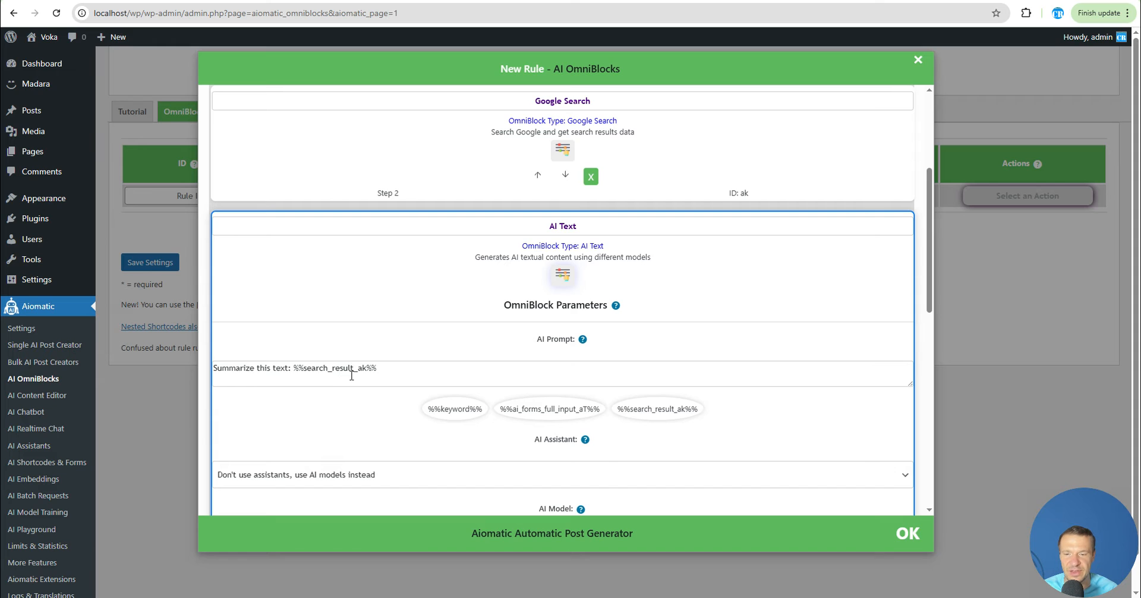
{"action": "left_click", "coordinate": [562, 273]}
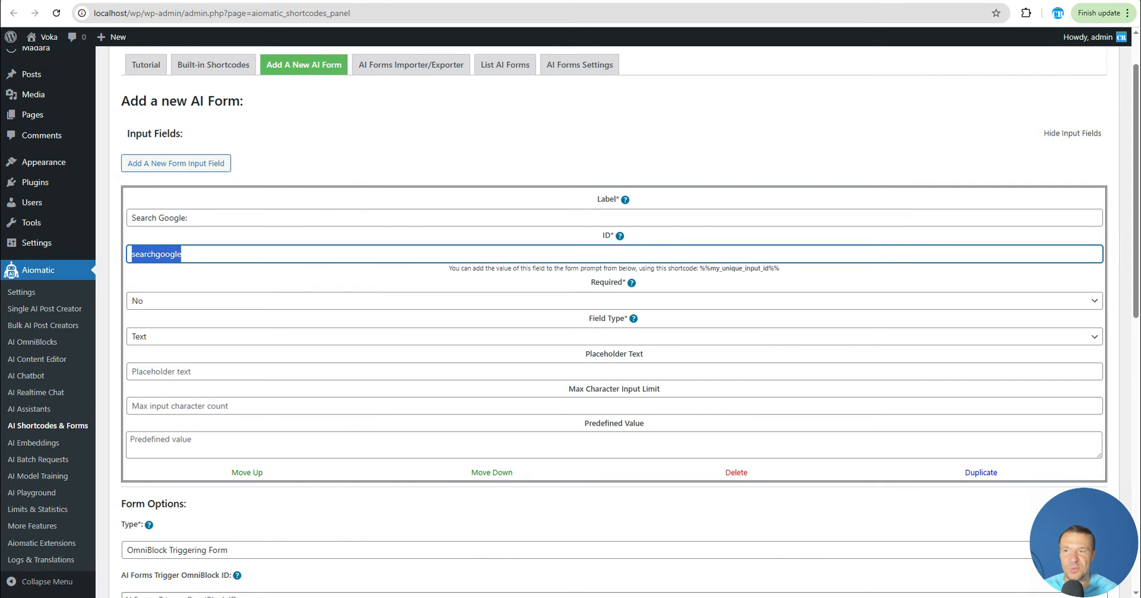
{"action": "left_click", "coordinate": [89, 1]}
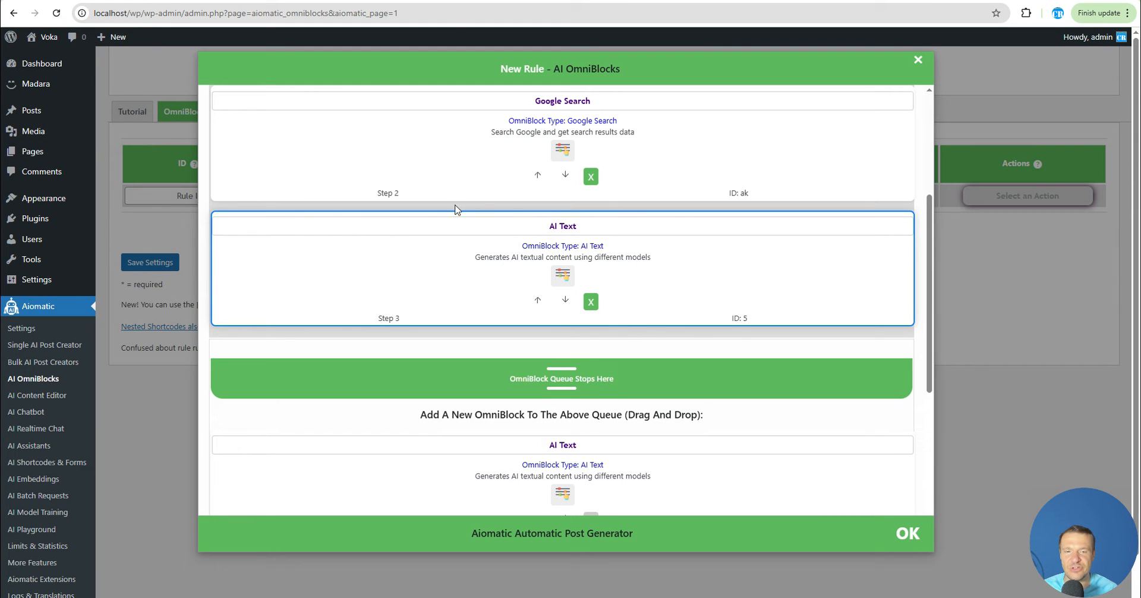
{"action": "scroll", "coordinate": [562, 360], "scroll_direction": "up", "scroll_amount": 2}
{"action": "scroll", "coordinate": [562, 360], "scroll_direction": "up", "scroll_amount": 2}
{"action": "scroll", "coordinate": [527, 280], "scroll_direction": "down", "scroll_amount": 2}
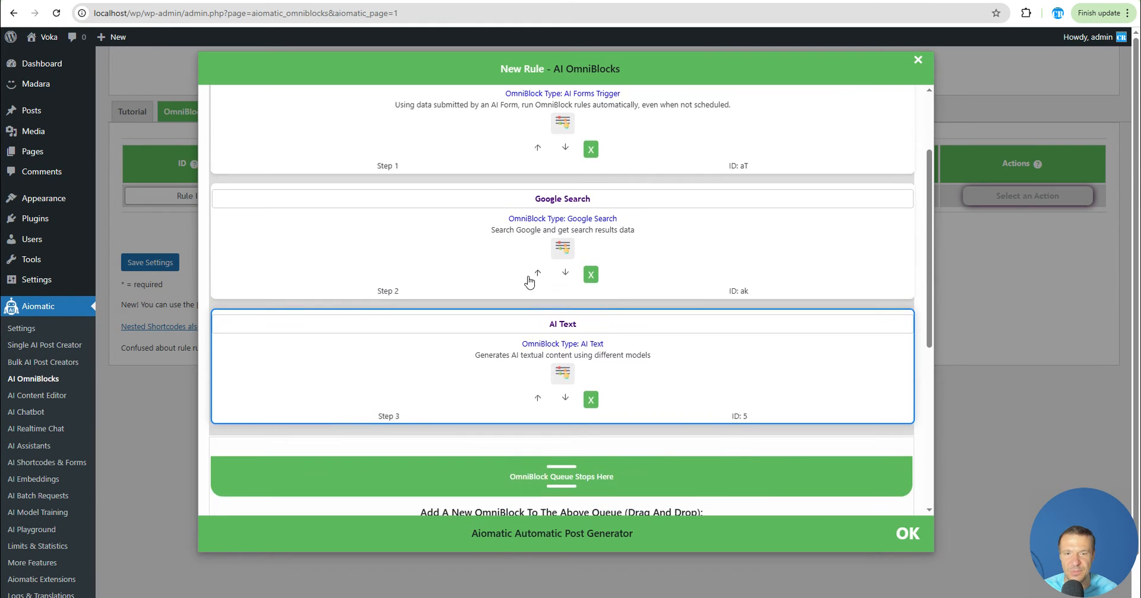
{"action": "scroll", "coordinate": [586, 330], "scroll_direction": "down", "scroll_amount": 2}
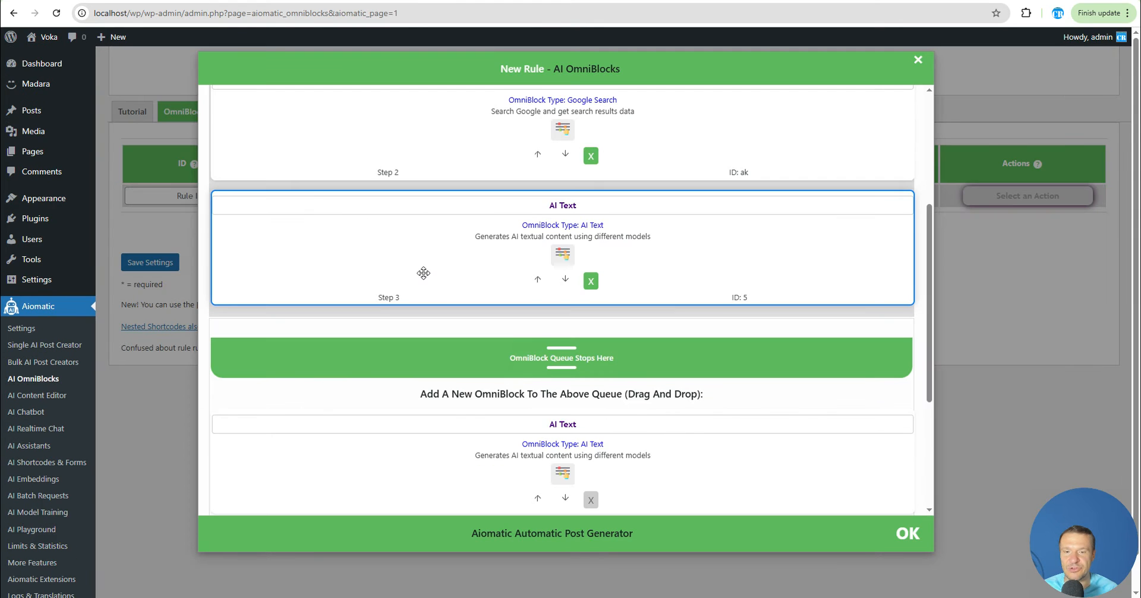
{"action": "scroll", "coordinate": [423, 273], "scroll_direction": "down", "scroll_amount": 4}
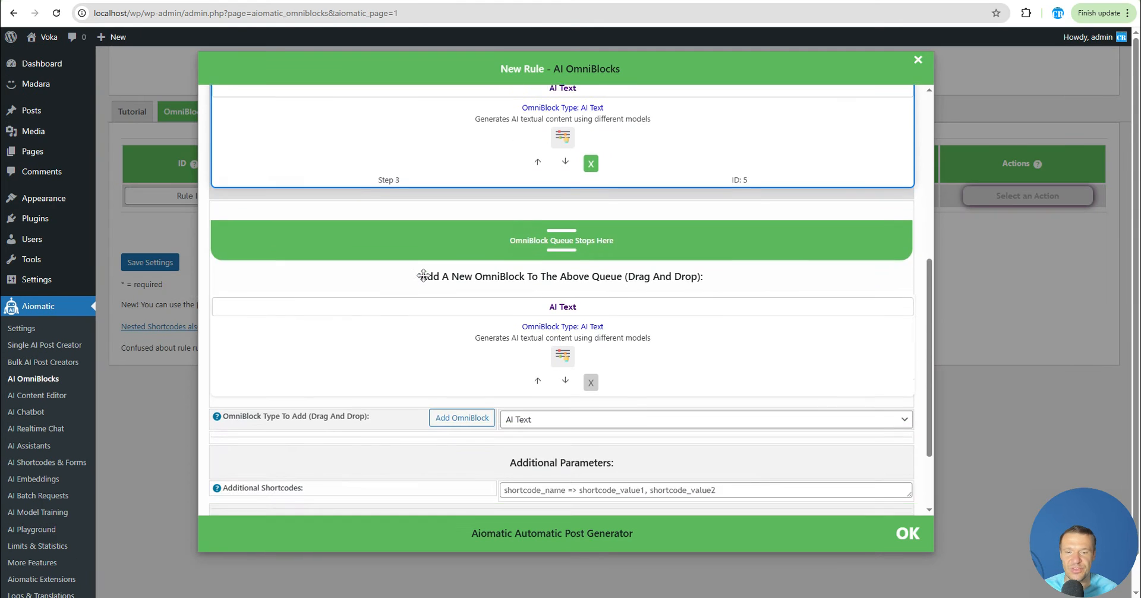
Confirm the OmniBlock configuration and close the rule dialog
{"action": "left_click", "coordinate": [462, 312]}
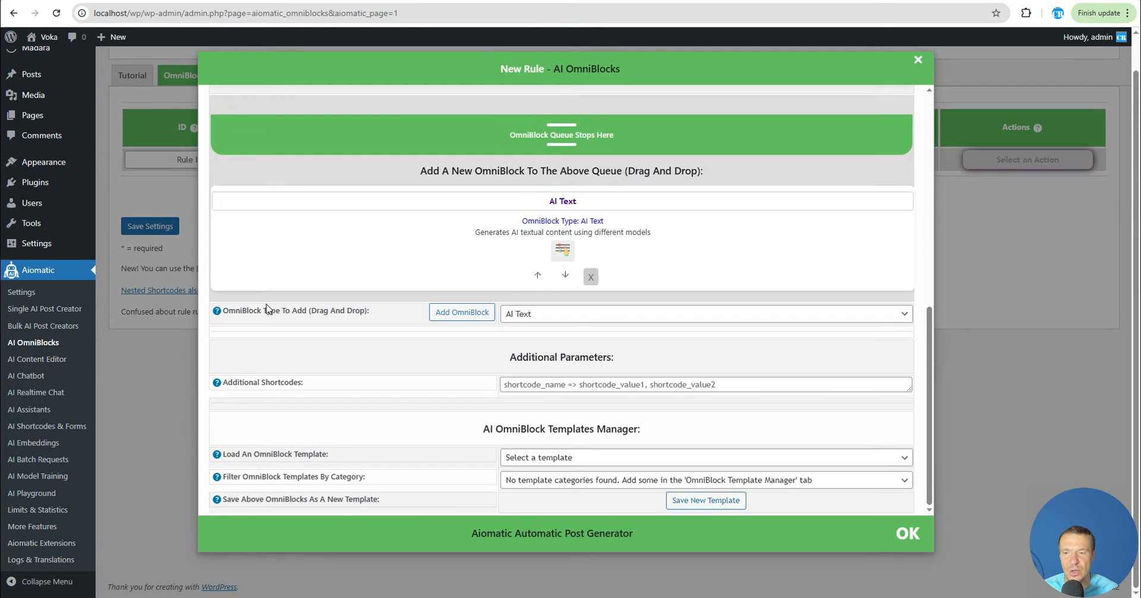
{"action": "scroll", "coordinate": [900, 273], "scroll_direction": "up", "scroll_amount": 3}
{"action": "left_click", "coordinate": [908, 533]}
Set the new rule's keywords to "Test"
{"action": "scroll", "coordinate": [288, 198], "scroll_direction": "up", "scroll_amount": 1}
{"action": "left_click", "coordinate": [288, 198]}
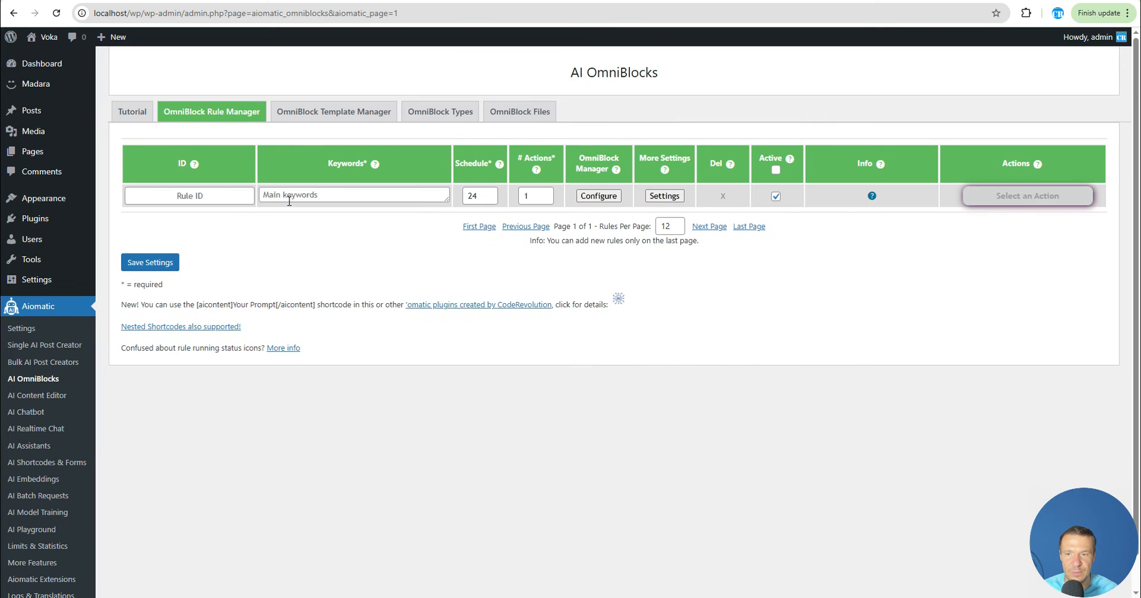
{"action": "type", "text": "Test"}
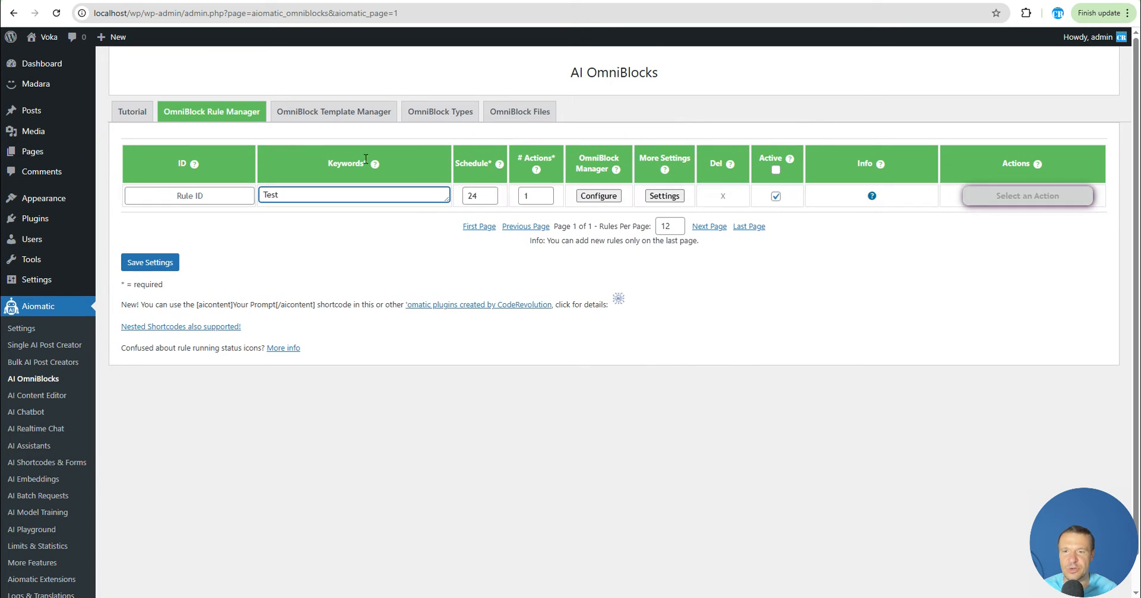
Disable "Process Each Keyword Only Once" in the rule's advanced settings
{"action": "left_click", "coordinate": [658, 197]}
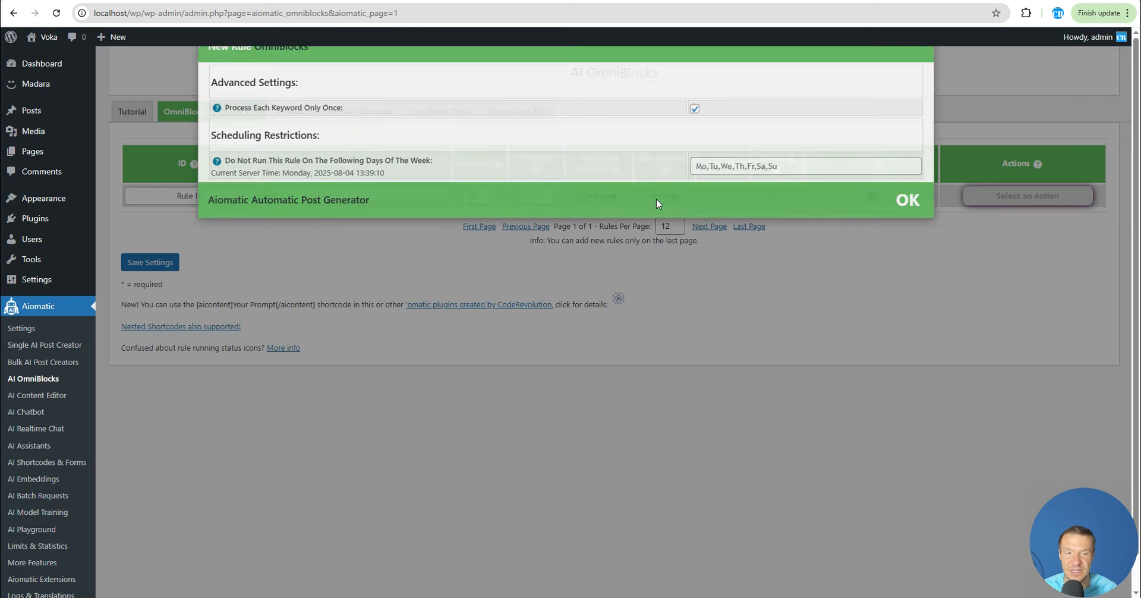
{"action": "left_click", "coordinate": [695, 131]}
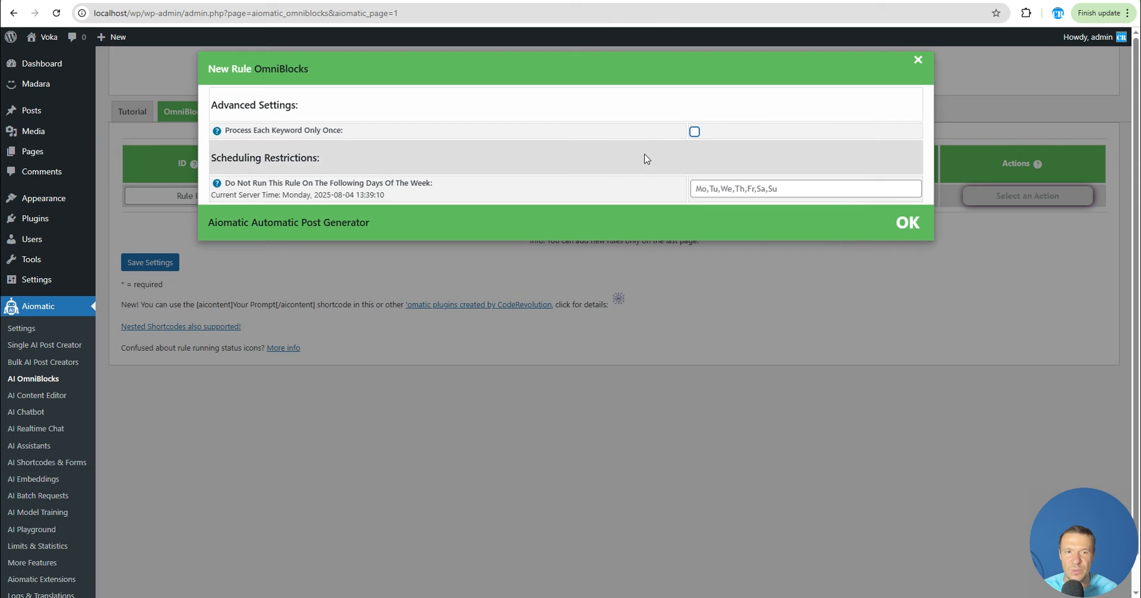
{"action": "left_click", "coordinate": [477, 269]}
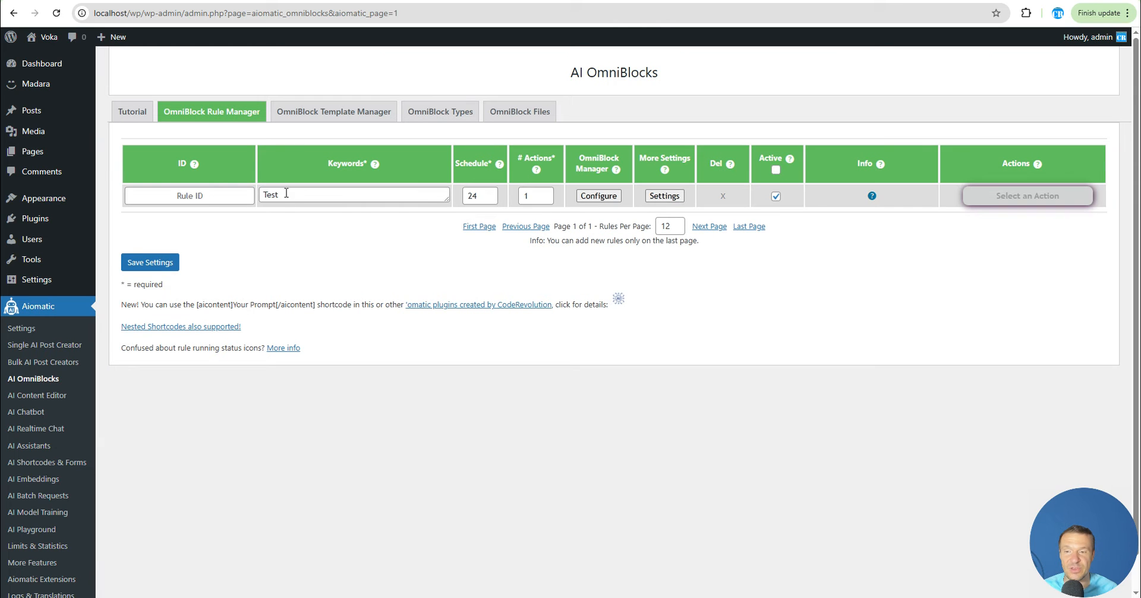
Recheck the rule's keyword and its advanced settings dialog
{"action": "left_click_drag", "start_coordinate": [283, 194], "coordinate": [265, 194]}
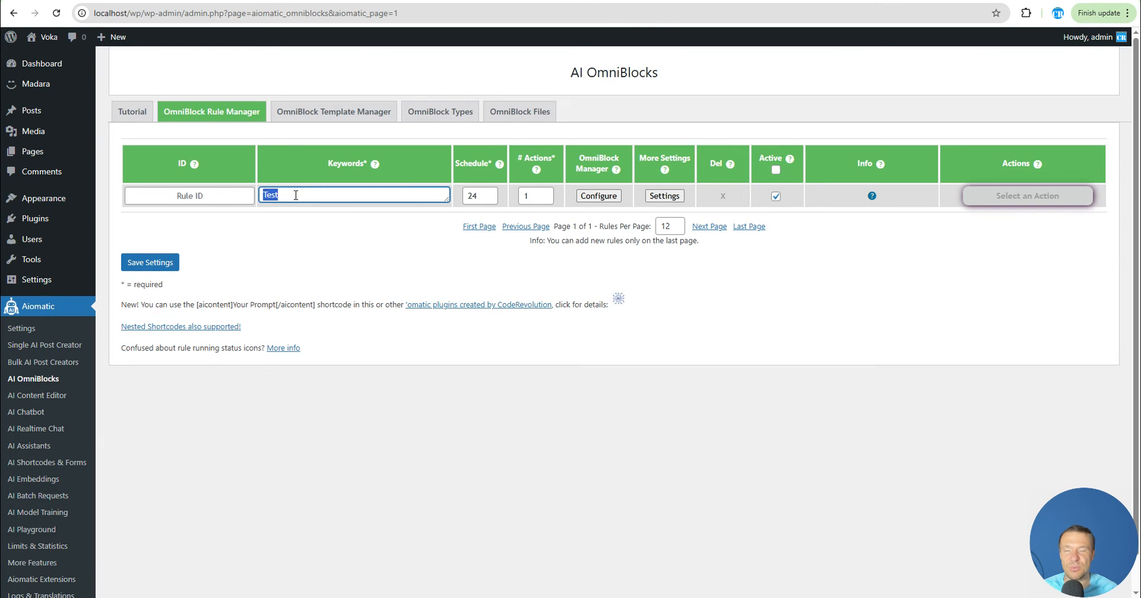
{"action": "left_click", "coordinate": [295, 195]}
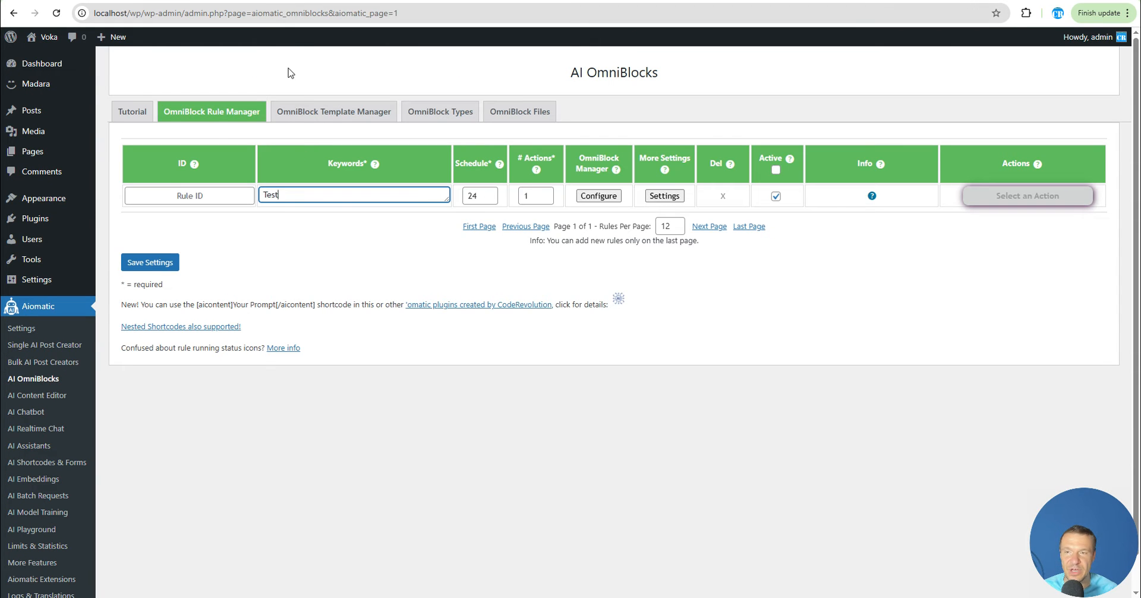
{"action": "left_click", "coordinate": [660, 197]}
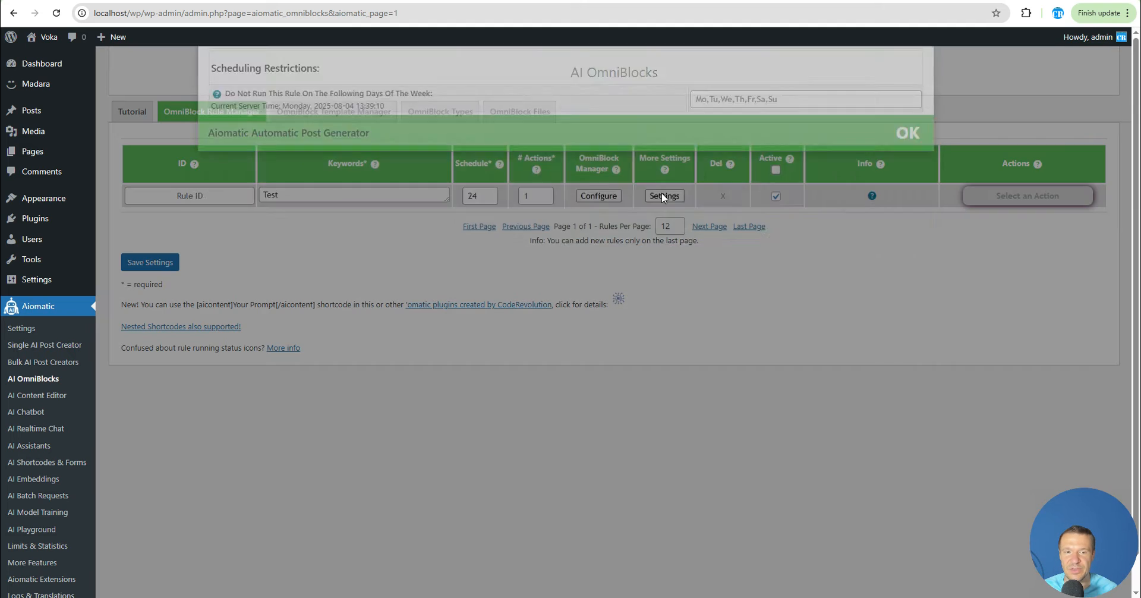
{"action": "left_click", "coordinate": [522, 248]}
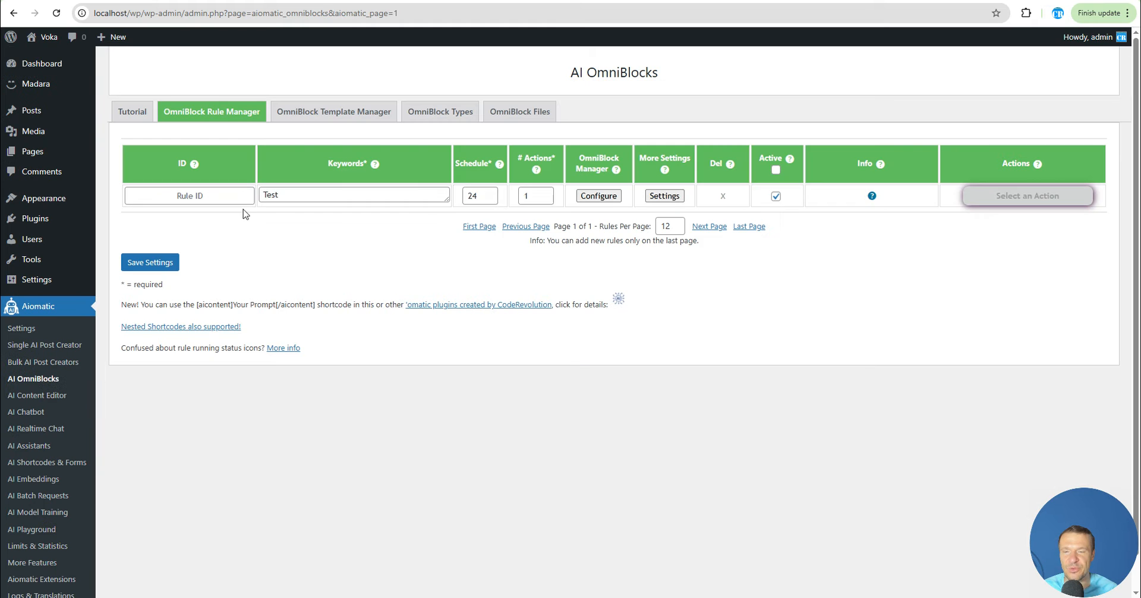
{"action": "left_click", "coordinate": [665, 196]}
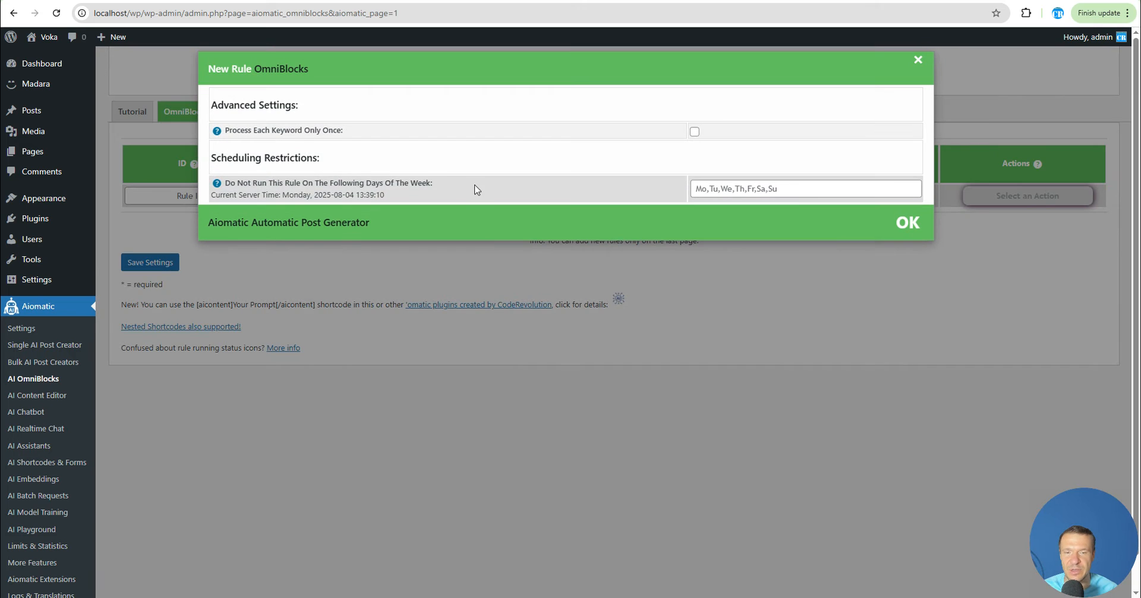
{"action": "left_click", "coordinate": [392, 265]}
Save the OmniBlock rule settings and return to the Rule Manager
{"action": "left_click", "coordinate": [160, 264]}
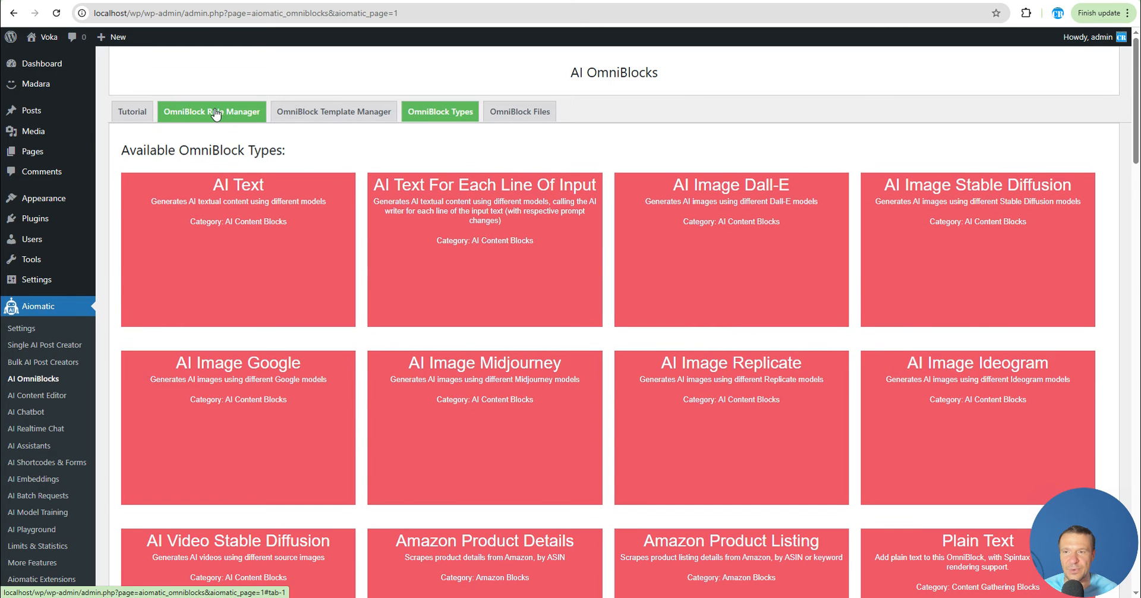
{"action": "left_click", "coordinate": [216, 114]}
Inspect the saved rule's info details, including its Rule ID
{"action": "mouse_move", "coordinate": [874, 198]}
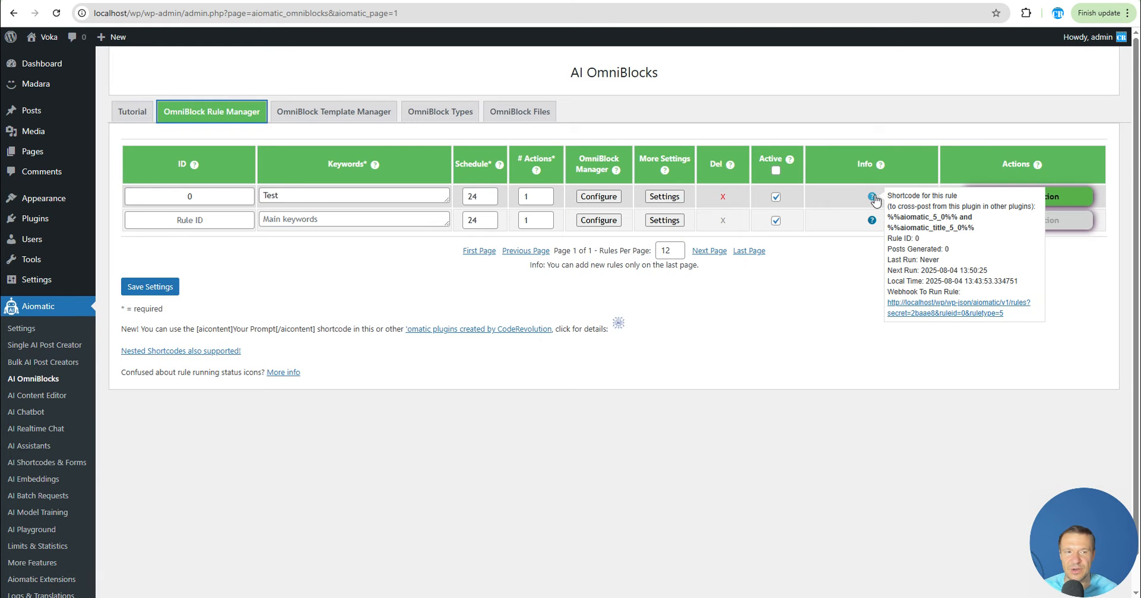
{"action": "left_click_drag", "start_coordinate": [889, 238], "coordinate": [927, 238]}
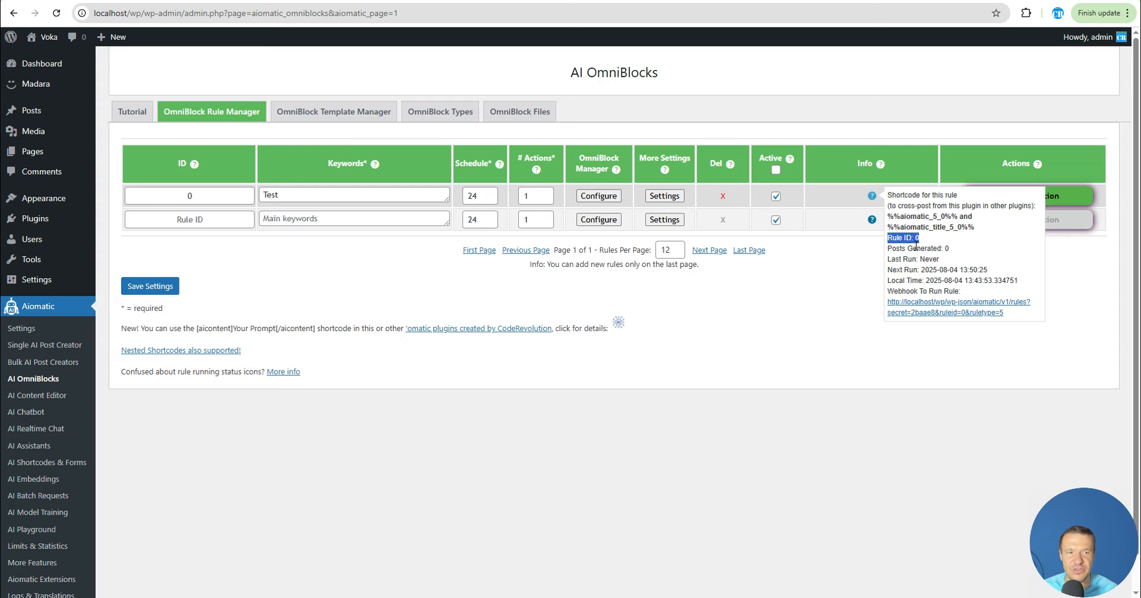
{"action": "left_click", "coordinate": [917, 238]}
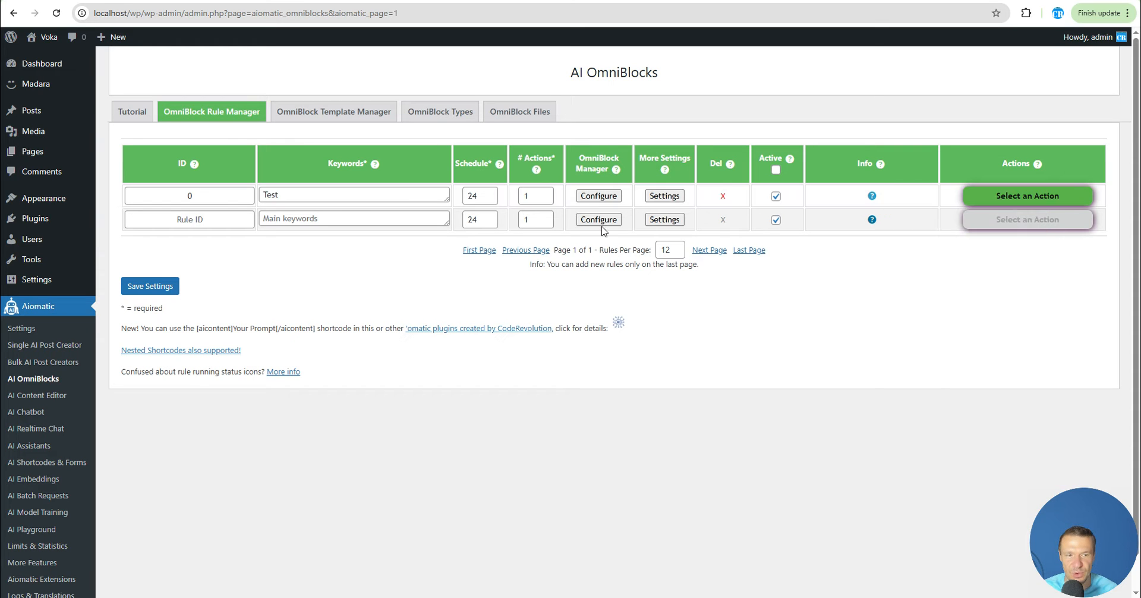
Open the saved rule's OmniBlock configuration to review its block queue
{"action": "left_click", "coordinate": [599, 196]}
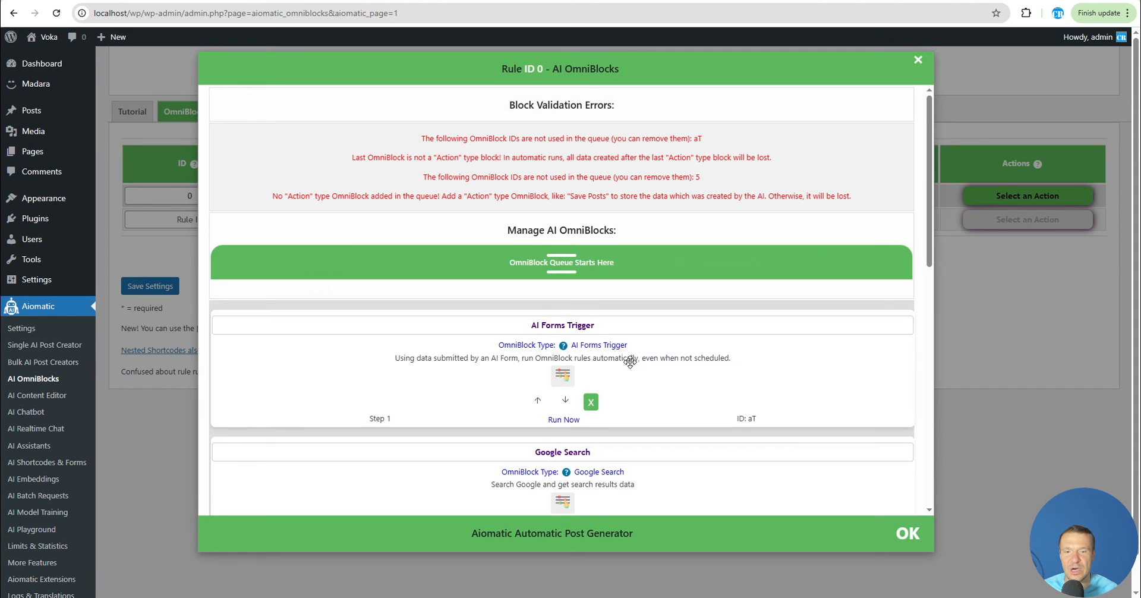
{"action": "scroll", "coordinate": [631, 360], "scroll_direction": "down", "scroll_amount": 1}
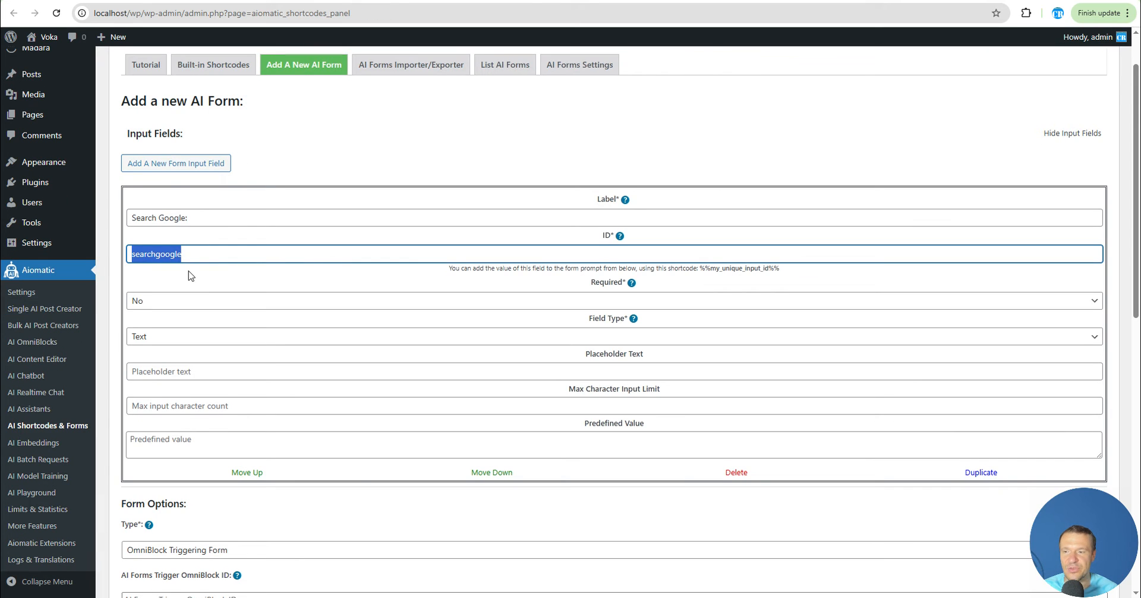
Set the AI form's trigger OmniBlock ID to 0_aT
{"action": "scroll", "coordinate": [191, 273], "scroll_direction": "down", "scroll_amount": 4}
{"action": "left_click", "coordinate": [148, 359]}
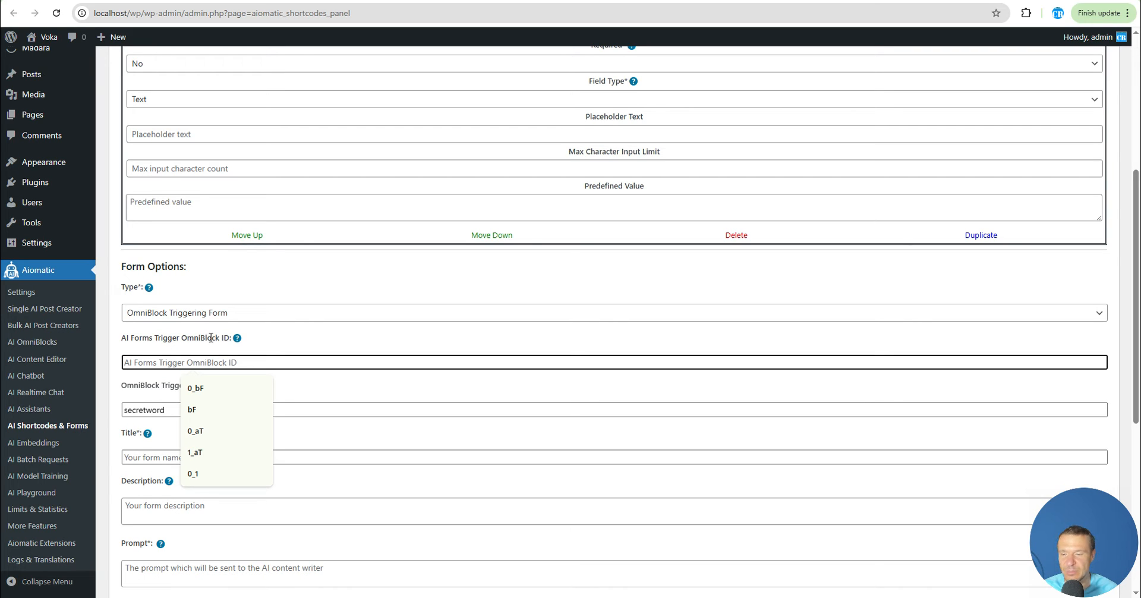
{"action": "type", "text": "0_"}
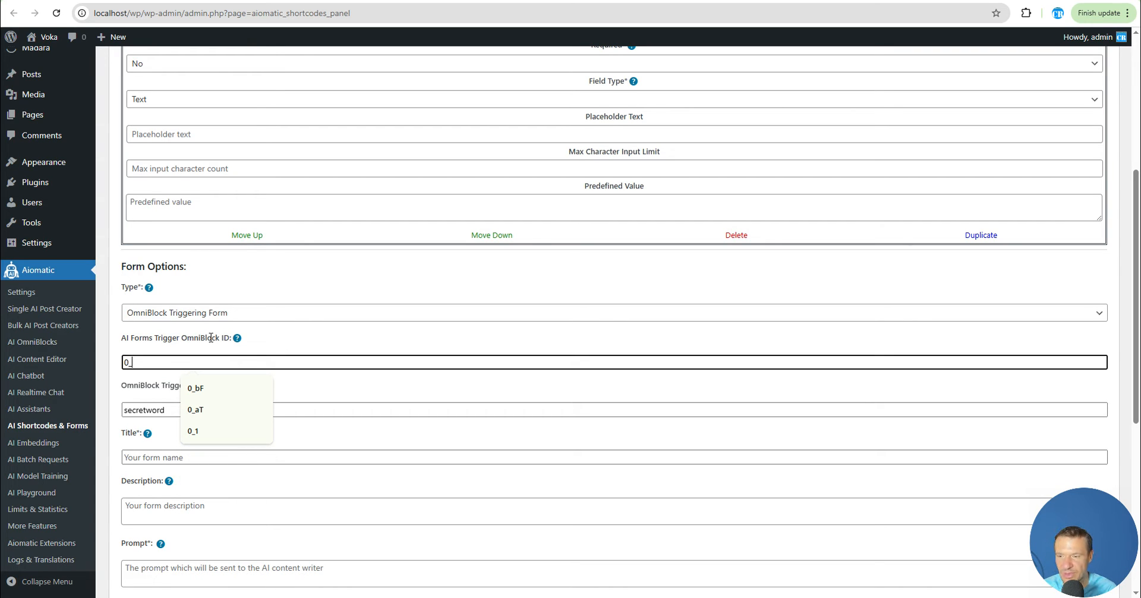
{"action": "type", "text": "T"}
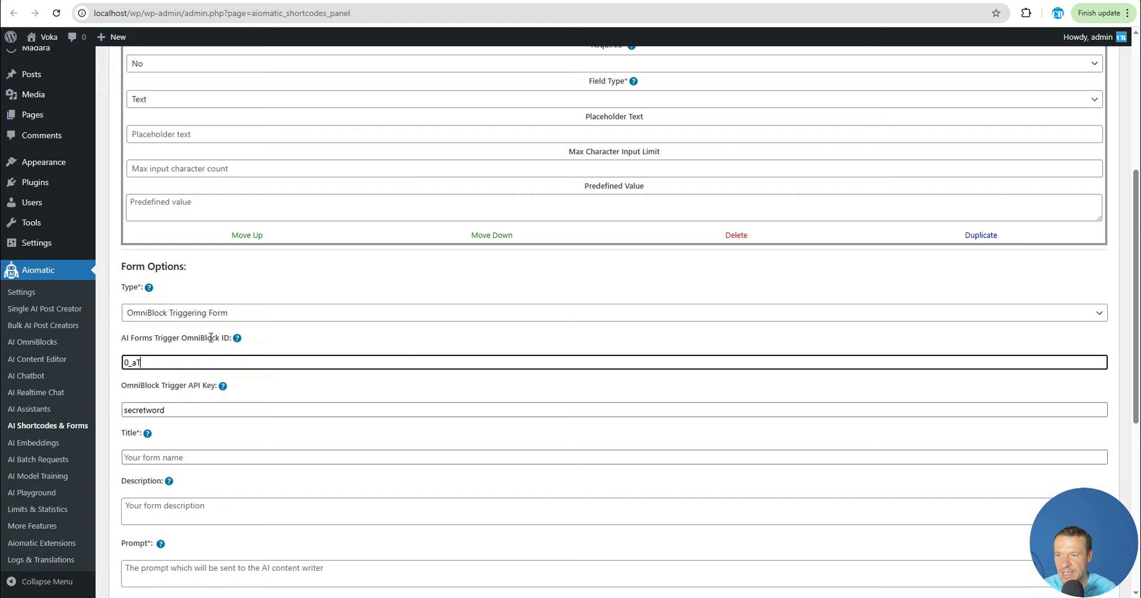
{"action": "left_click", "coordinate": [222, 337]}
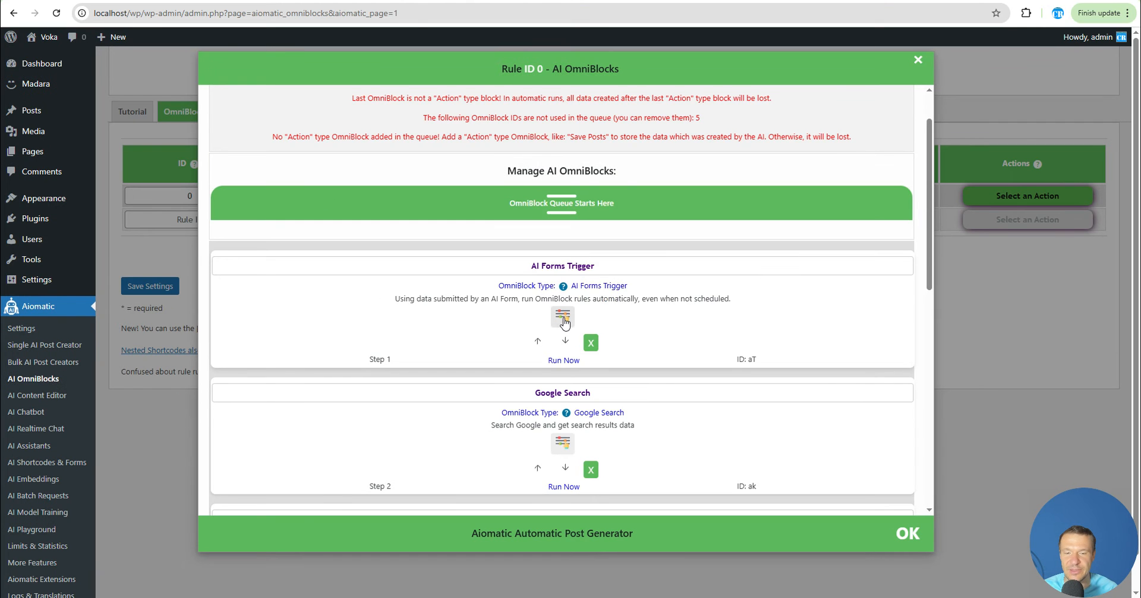
Close the rule's OmniBlock configuration and recheck the rule's info details
{"action": "scroll", "coordinate": [502, 330], "scroll_direction": "down", "scroll_amount": 3}
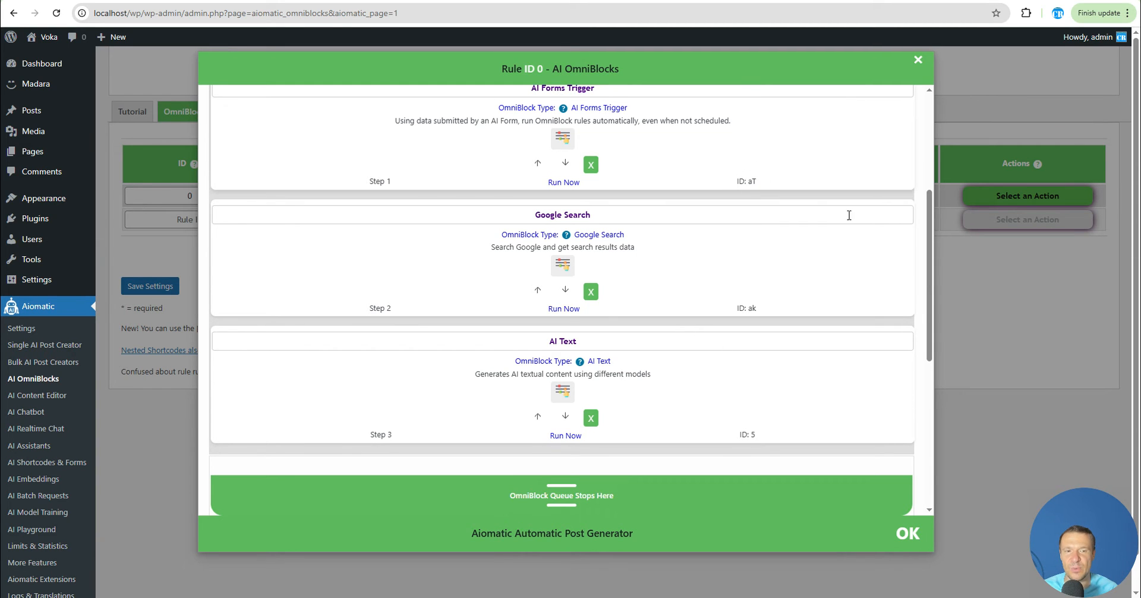
{"action": "key", "text": "Escape"}
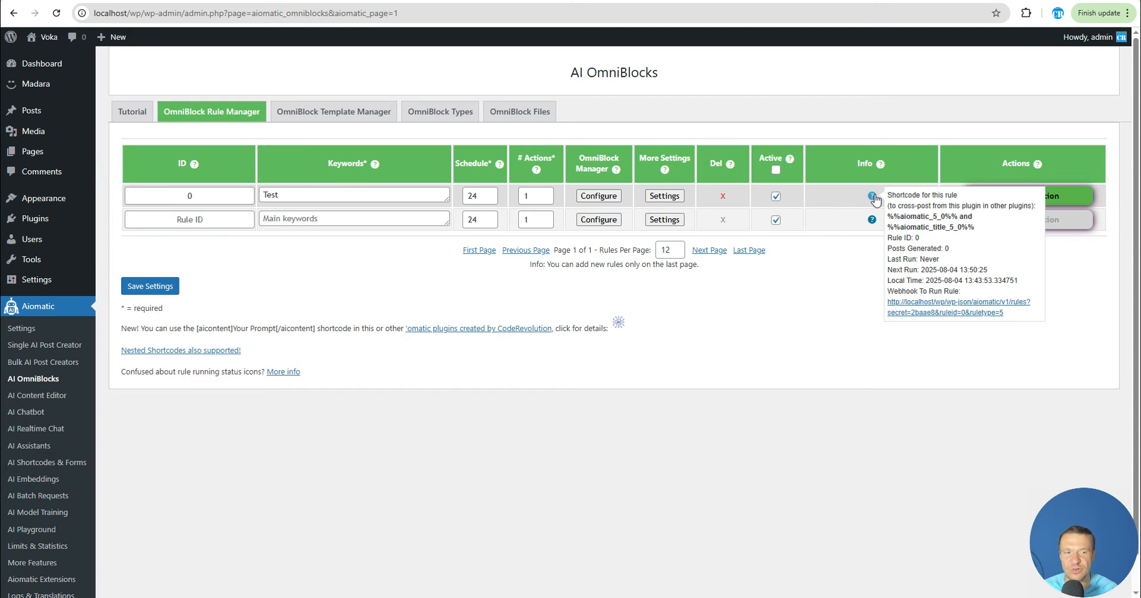
{"action": "mouse_move", "coordinate": [872, 198]}
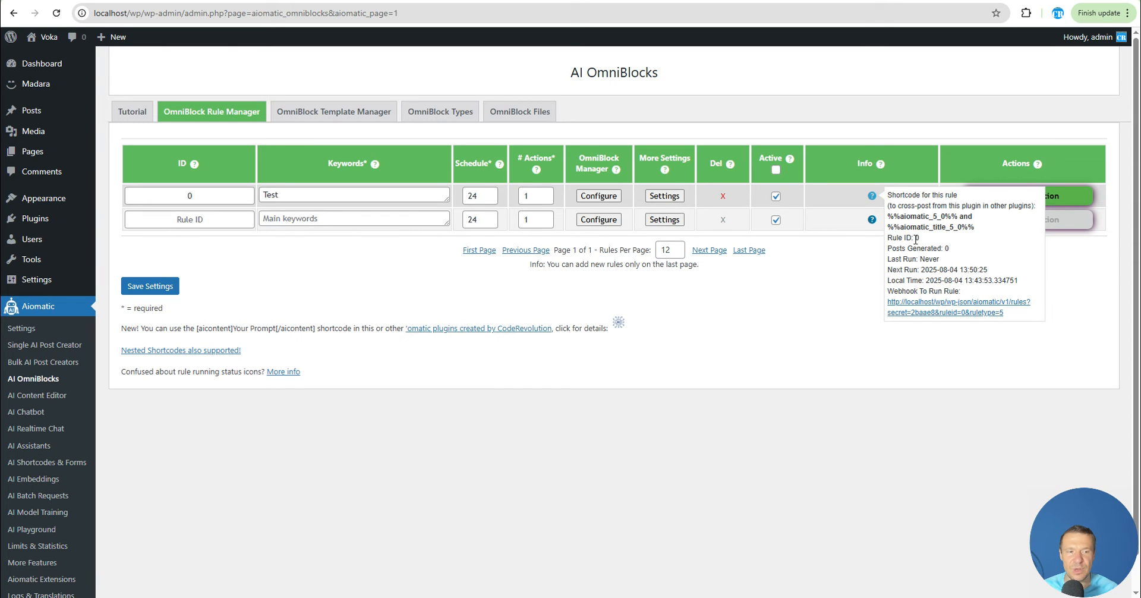
{"action": "left_click", "coordinate": [288, 220]}
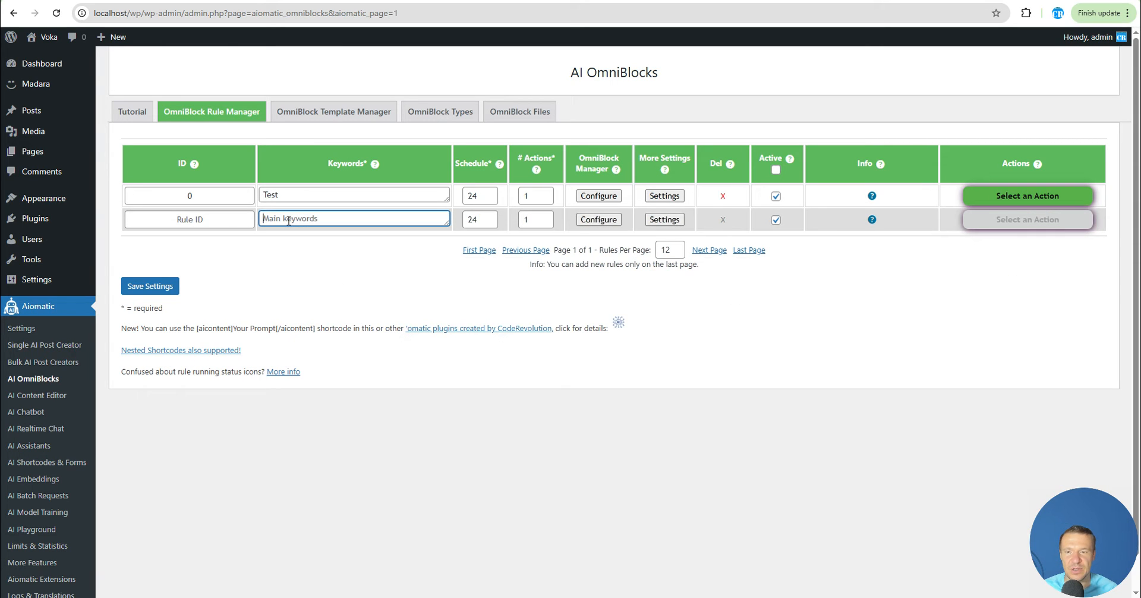
{"action": "type", "text": "sdsad"}
{"action": "left_click", "coordinate": [169, 286]}
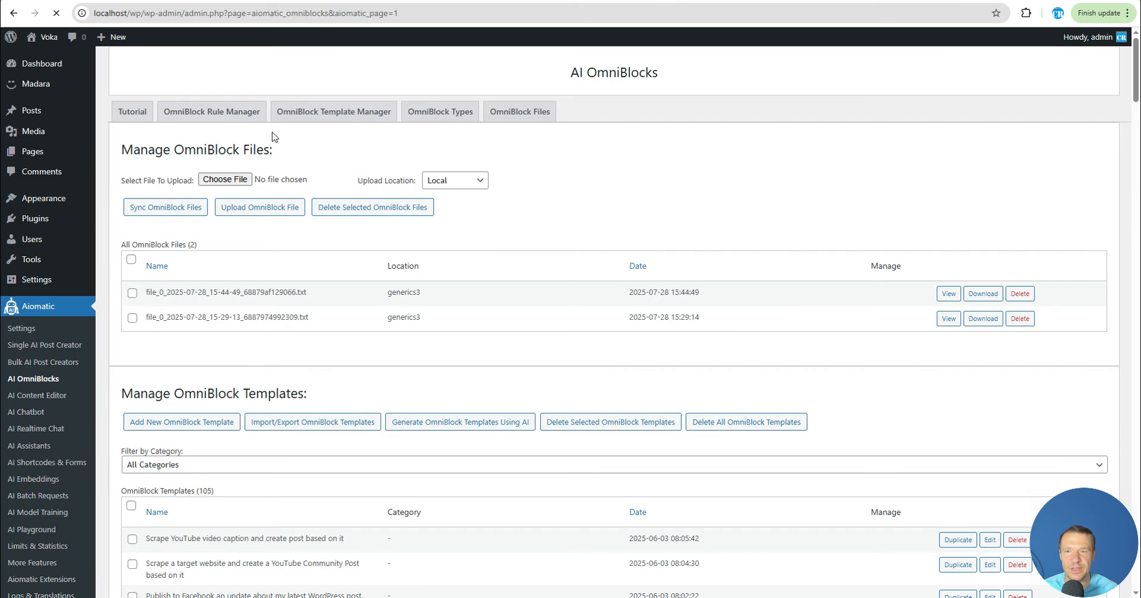
{"action": "left_click", "coordinate": [221, 117]}
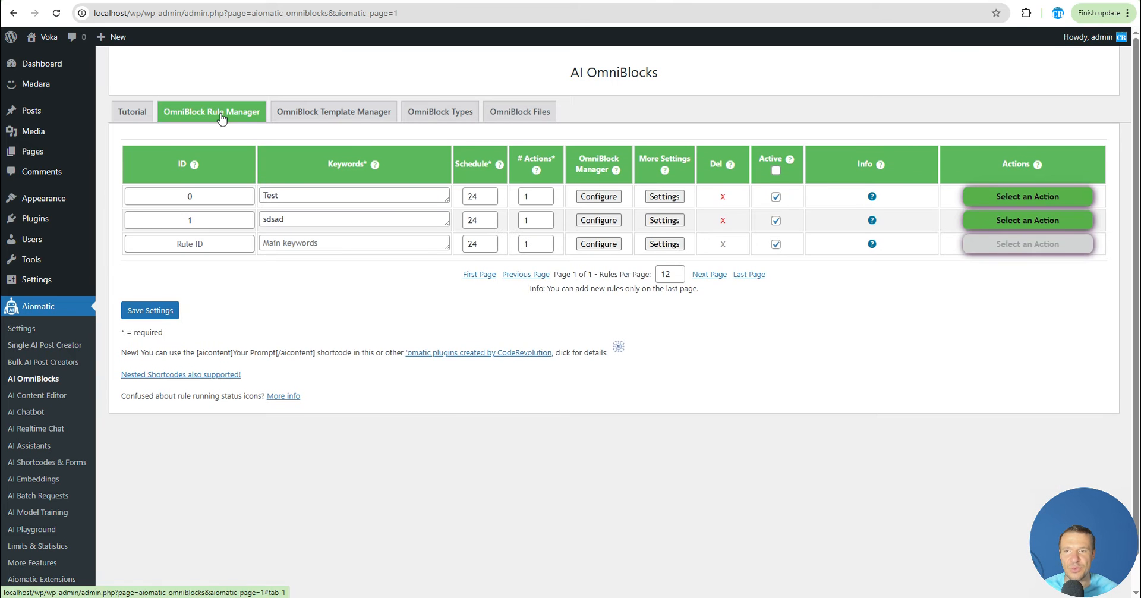
{"action": "mouse_move", "coordinate": [873, 219]}
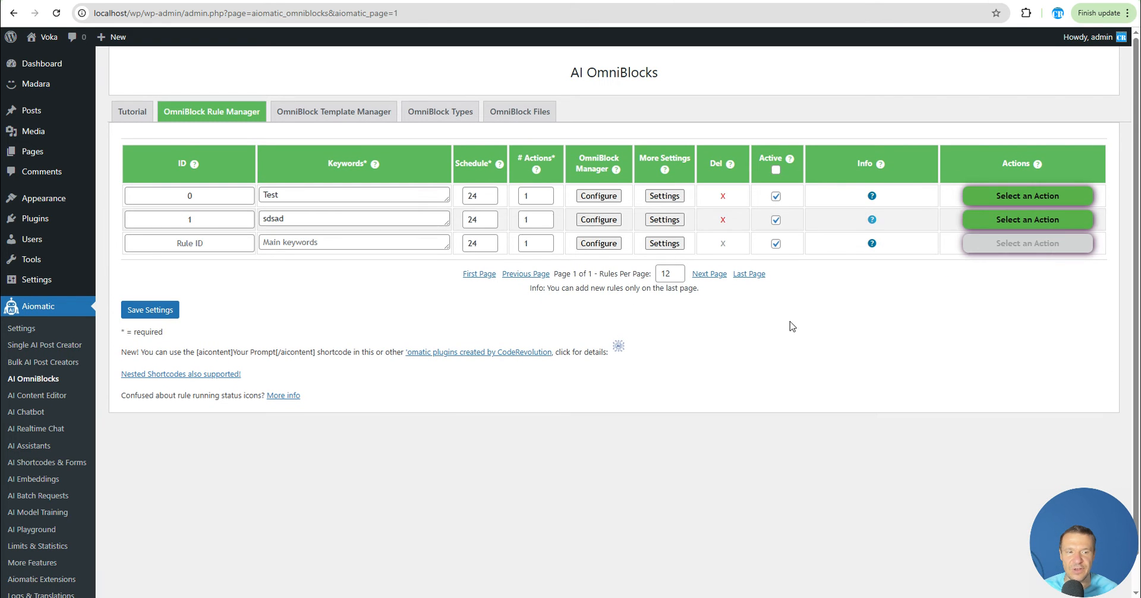
{"action": "left_click", "coordinate": [723, 220]}
{"action": "key", "text": "Return"}
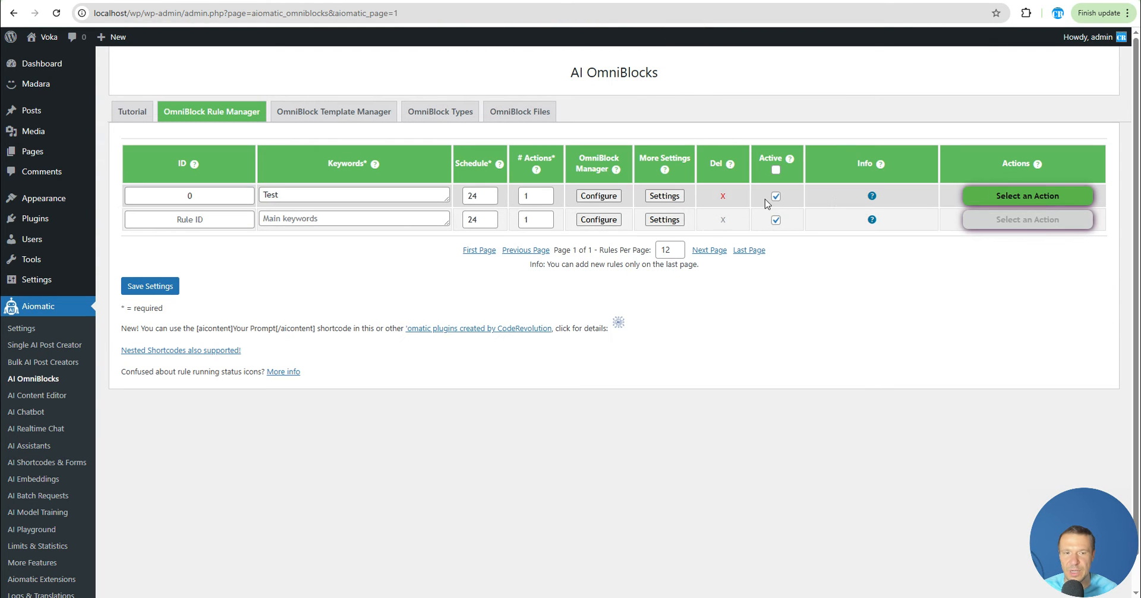
Reopen the first rule's OmniBlock configuration to review its block queue
{"action": "mouse_move", "coordinate": [874, 196]}
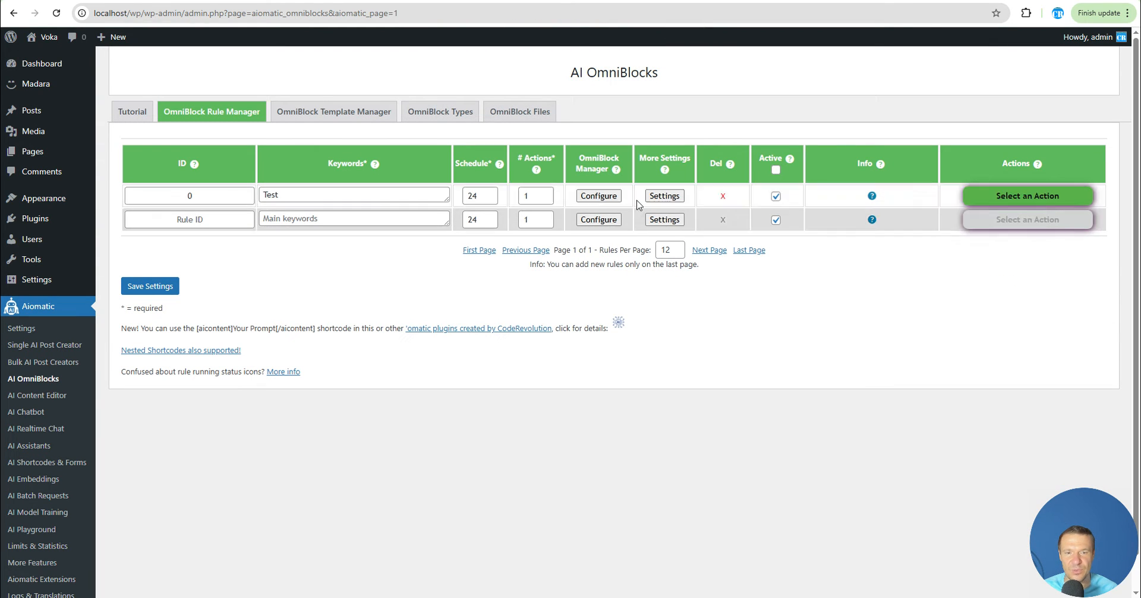
{"action": "left_click", "coordinate": [600, 196]}
{"action": "scroll", "coordinate": [516, 300], "scroll_direction": "down", "scroll_amount": 3}
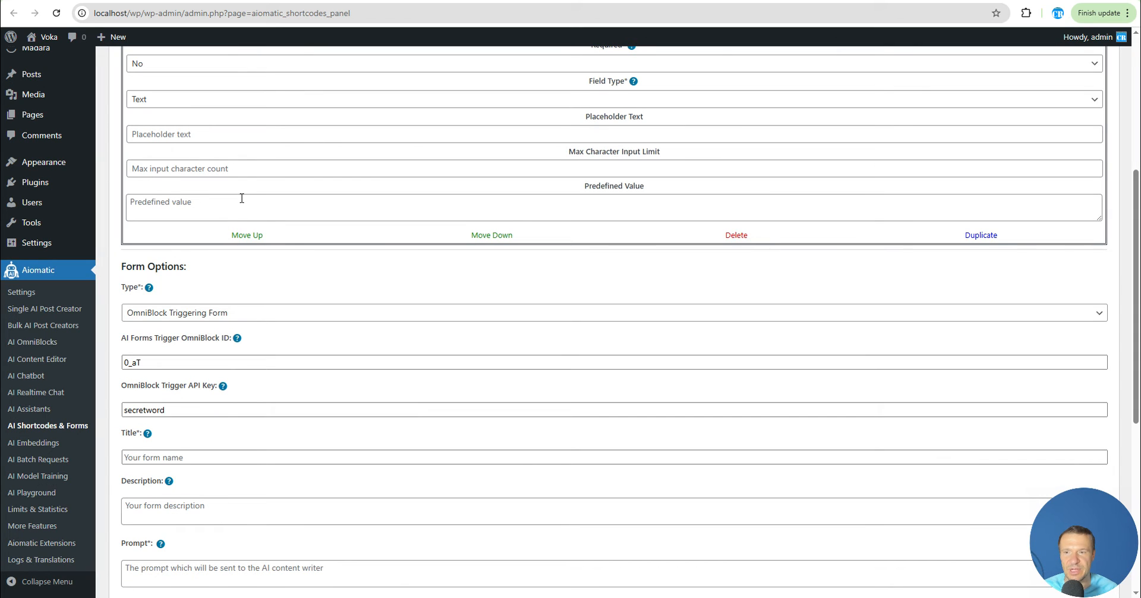
Set the AI form's title to Search Google
{"action": "left_click", "coordinate": [128, 363]}
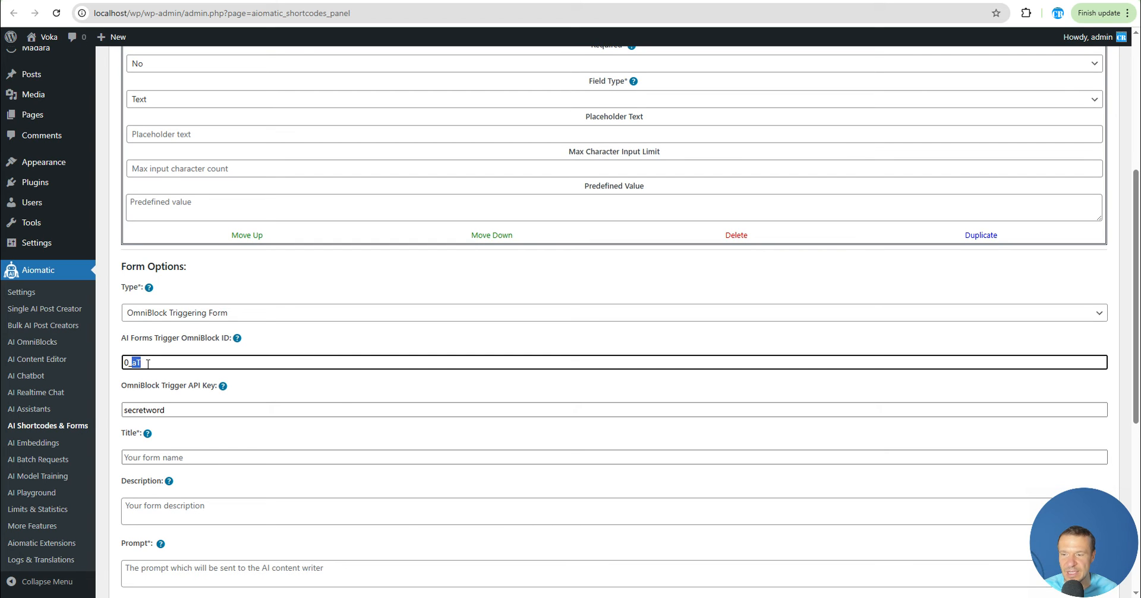
{"action": "scroll", "coordinate": [148, 364], "scroll_direction": "down", "scroll_amount": 2}
{"action": "left_click", "coordinate": [146, 340]}
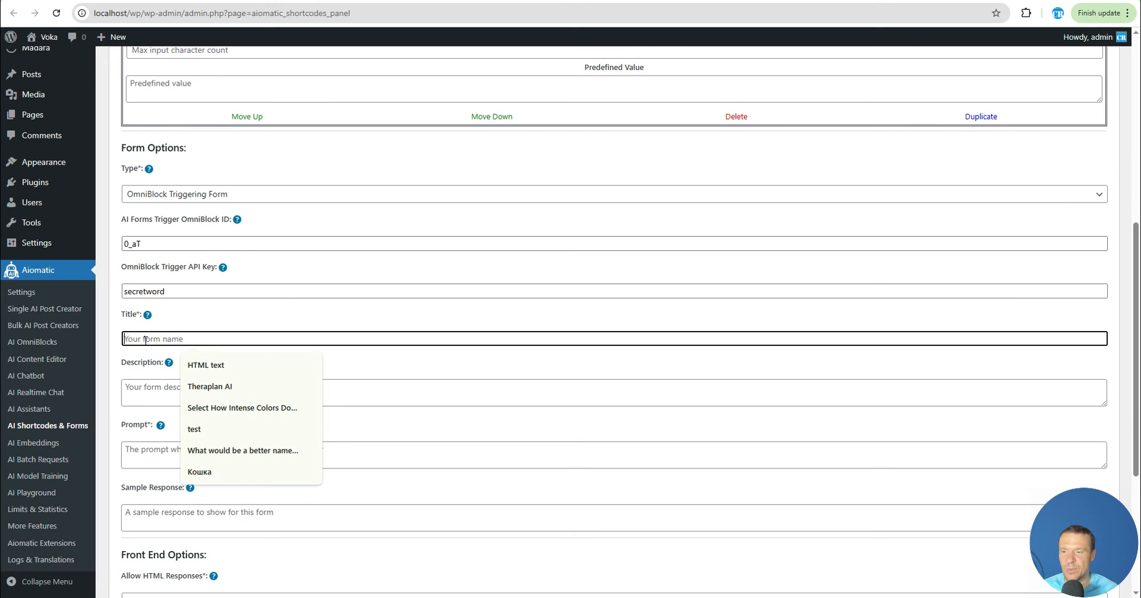
{"action": "type", "text": "Sear"}
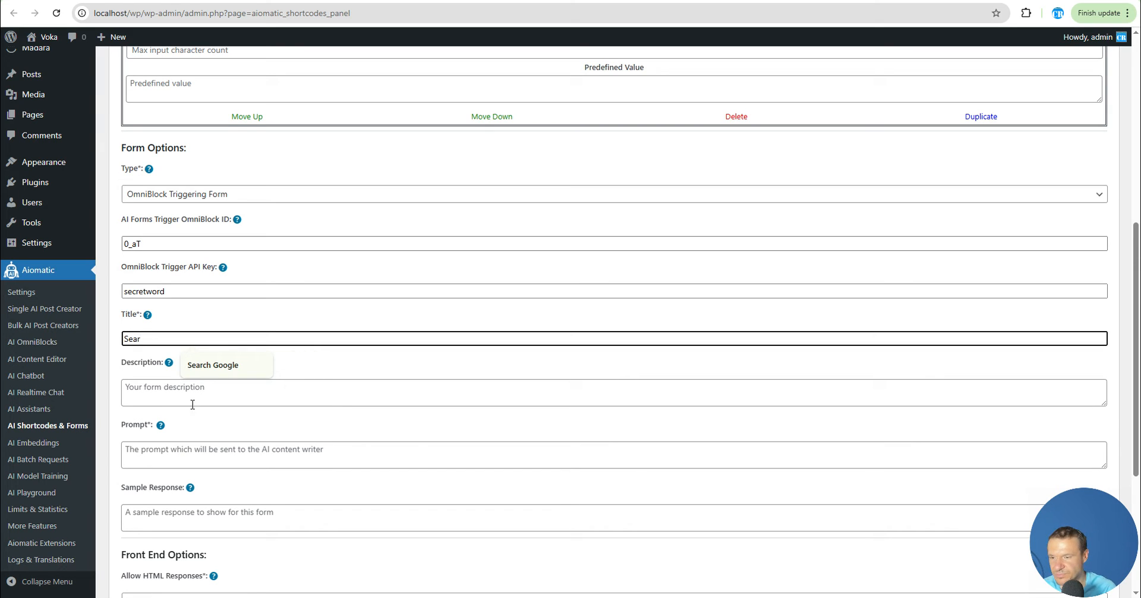
{"action": "left_click", "coordinate": [209, 365]}
Enter Search Google as the form's prompt
{"action": "left_click", "coordinate": [181, 444]}
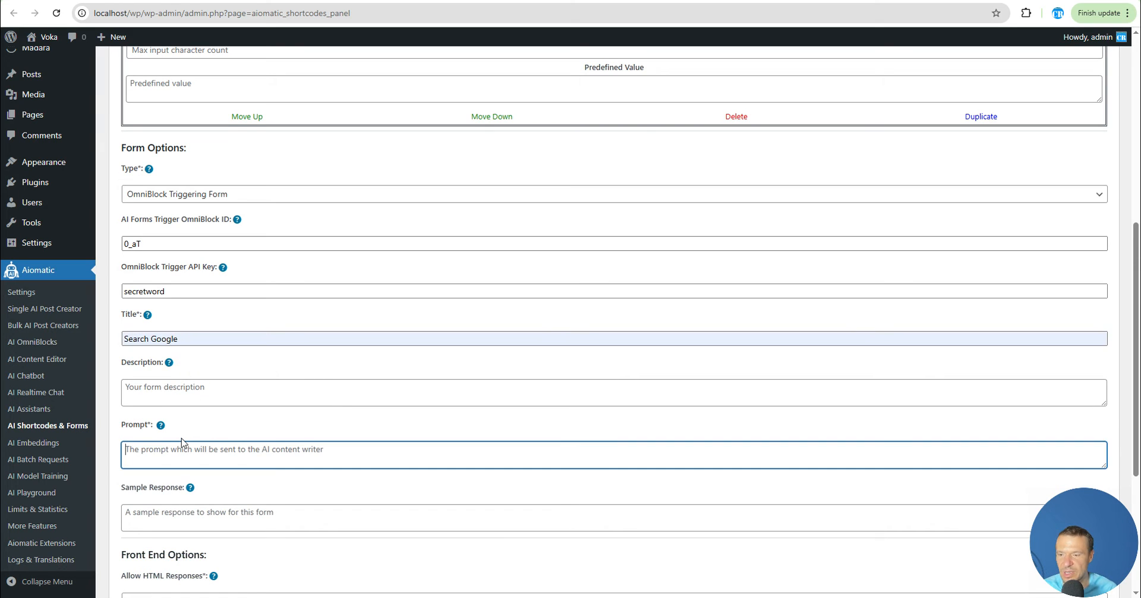
{"action": "type", "text": "Search Goo"}
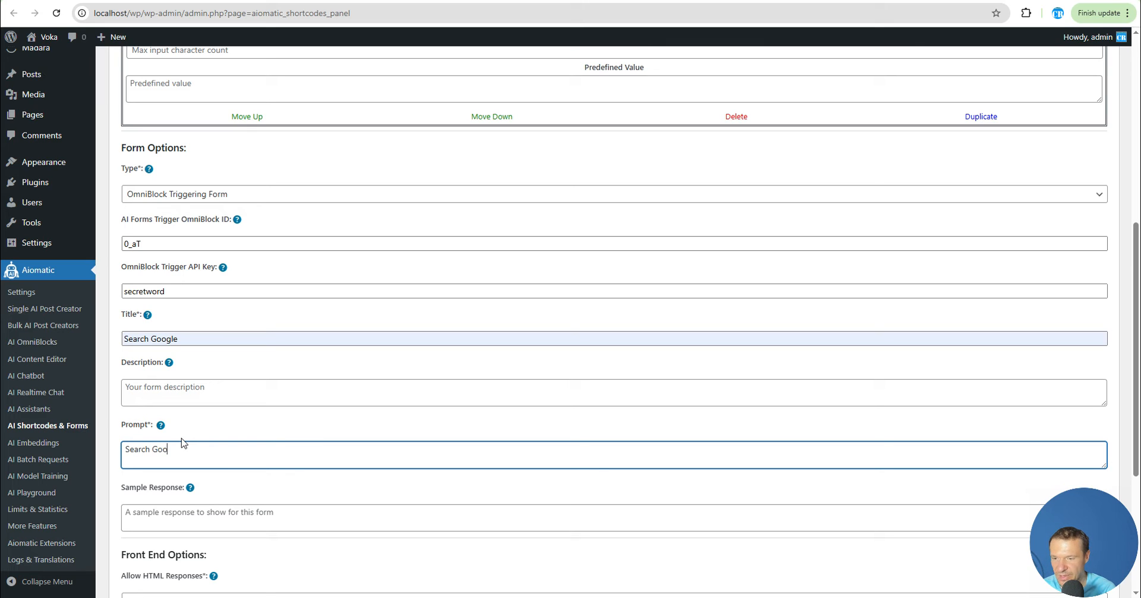
{"action": "type", "text": "g"}
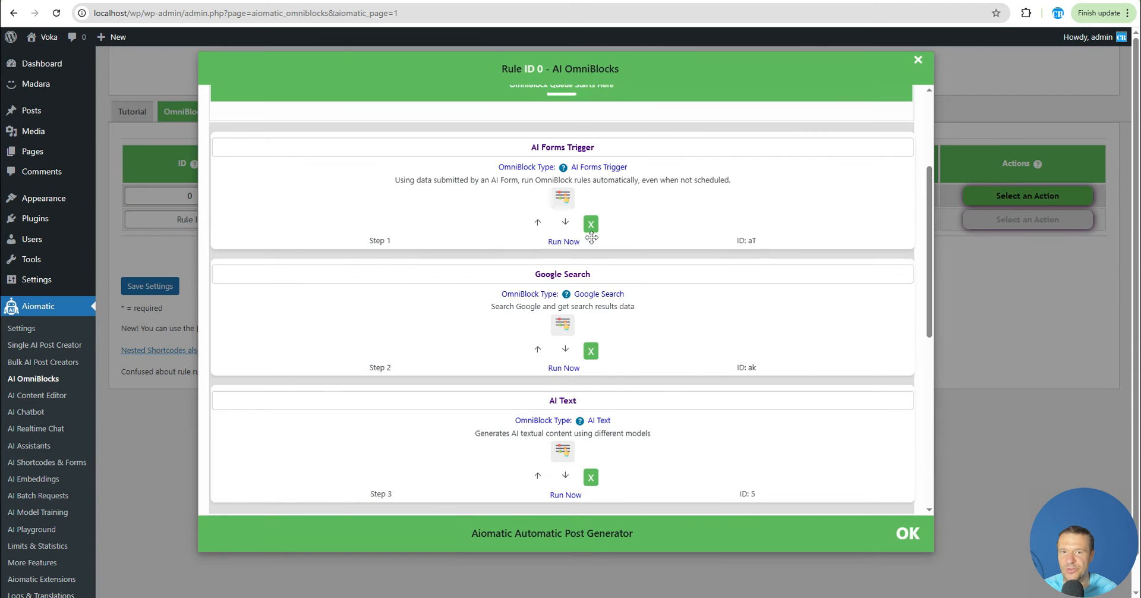
Expand the AI Forms Trigger block's parameters and review the form's front end options
{"action": "left_click", "coordinate": [559, 199]}
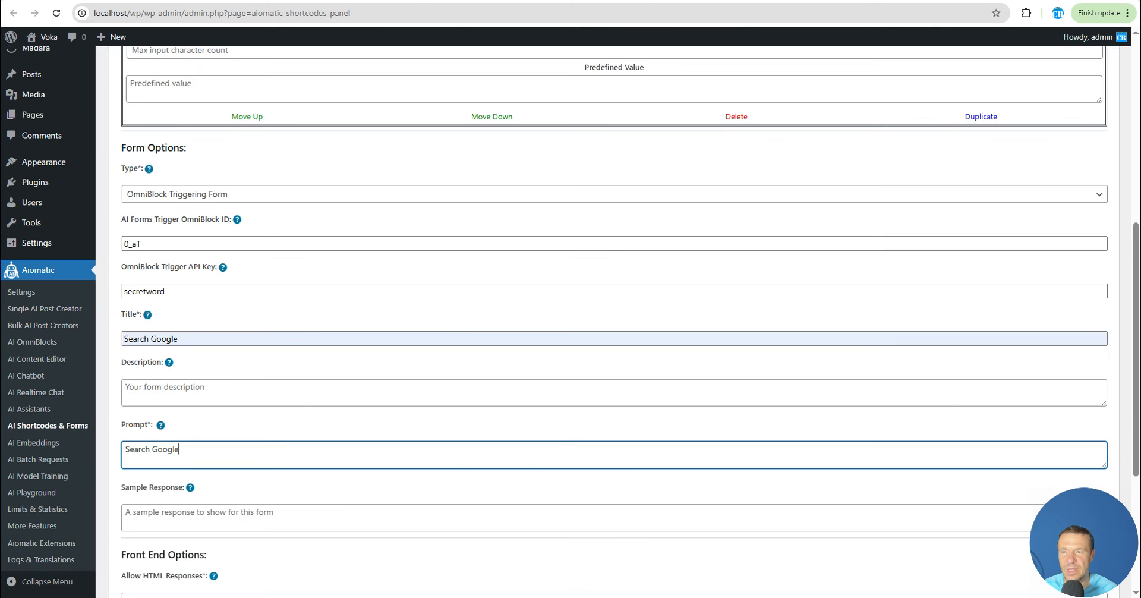
{"action": "scroll", "coordinate": [184, 319], "scroll_direction": "down", "scroll_amount": 5}
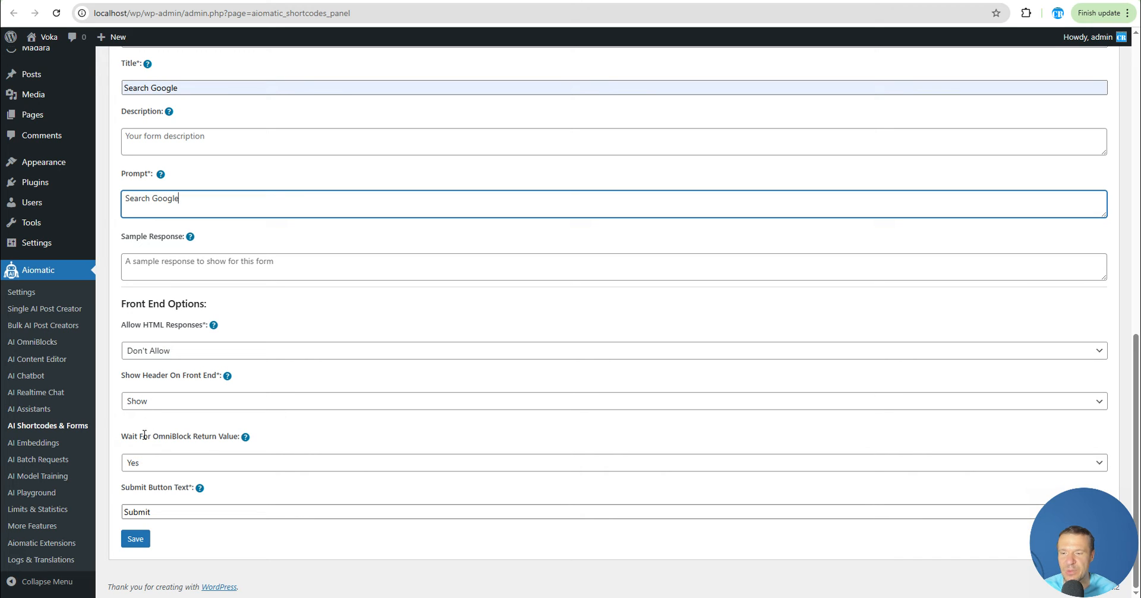
{"action": "left_click_drag", "start_coordinate": [133, 436], "coordinate": [238, 437]}
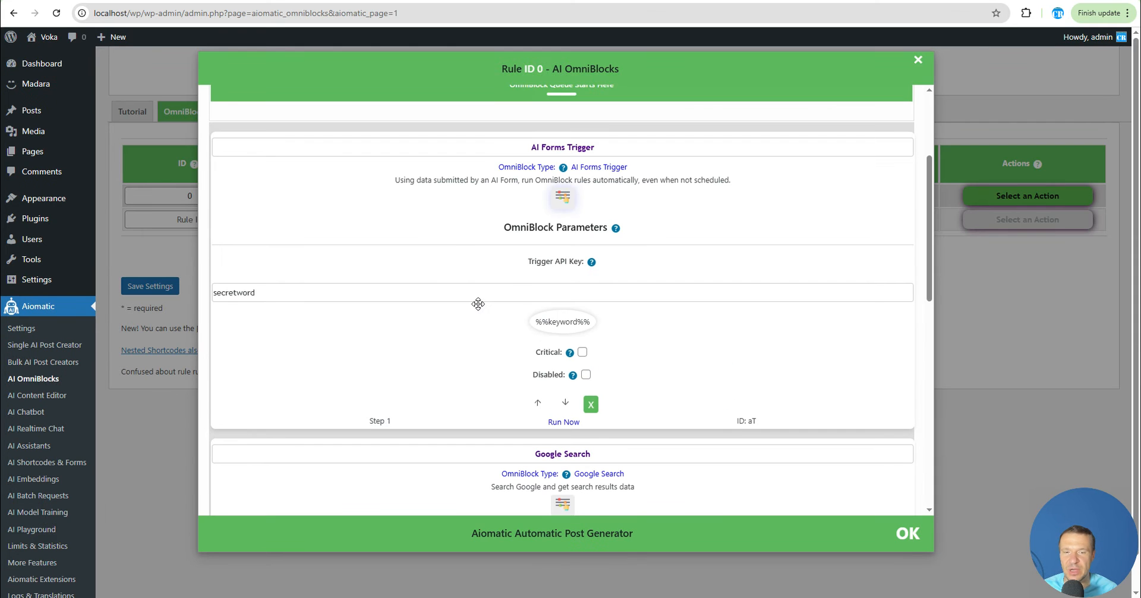
{"action": "scroll", "coordinate": [476, 303], "scroll_direction": "down", "scroll_amount": 4}
{"action": "scroll", "coordinate": [493, 345], "scroll_direction": "up", "scroll_amount": 3}
{"action": "scroll", "coordinate": [553, 363], "scroll_direction": "down", "scroll_amount": 3}
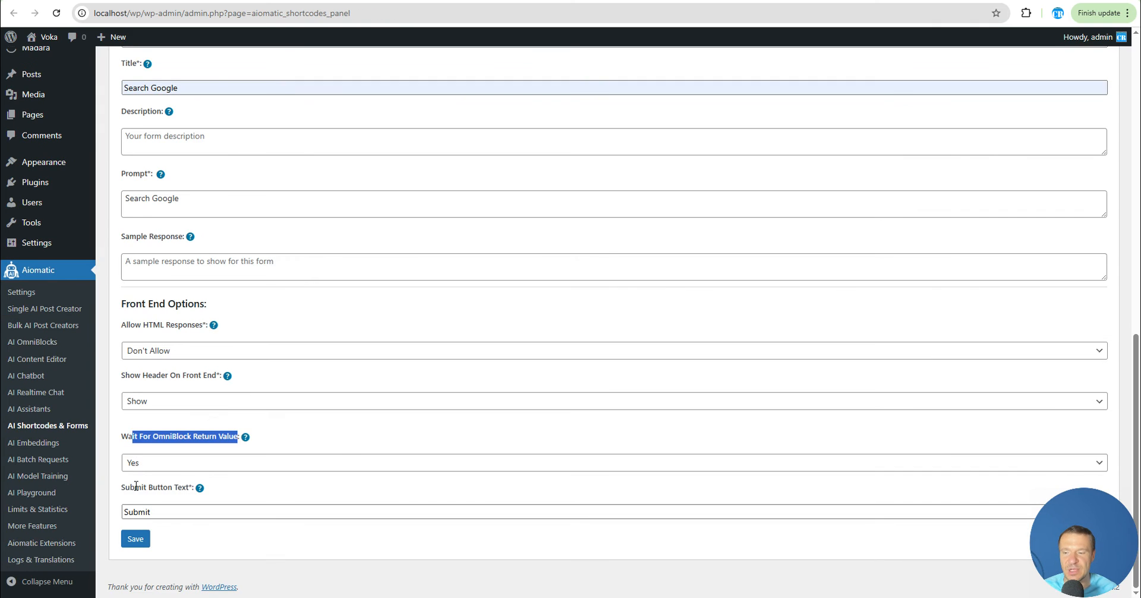
Set Wait For OmniBlock Return Value to Yes
{"action": "left_click", "coordinate": [135, 464]}
{"action": "left_click", "coordinate": [132, 497]}
{"action": "left_click", "coordinate": [143, 466]}
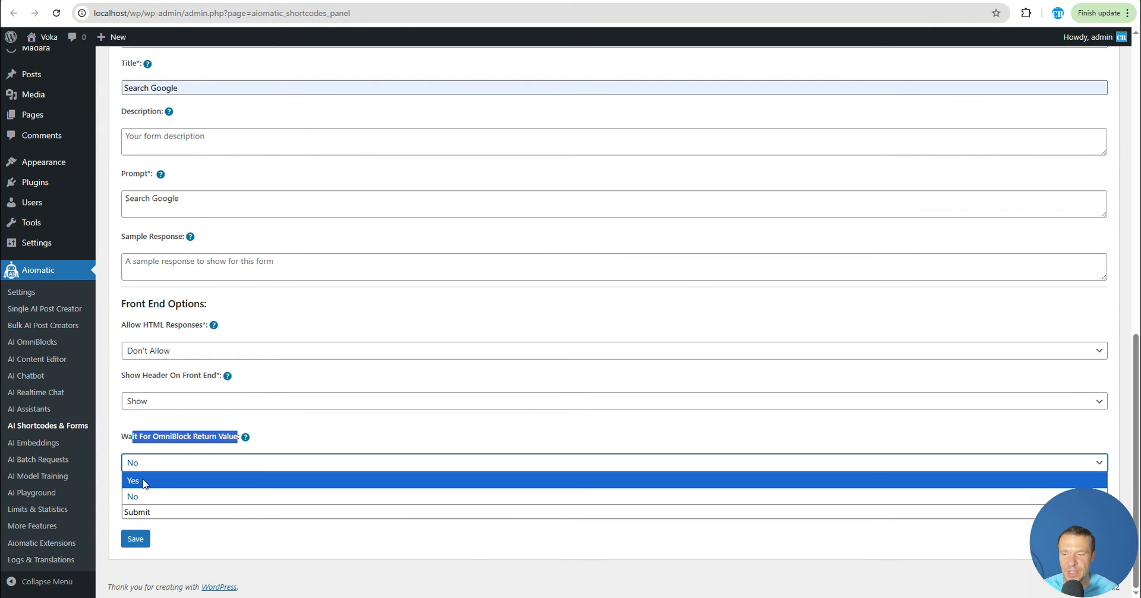
{"action": "left_click", "coordinate": [142, 481]}
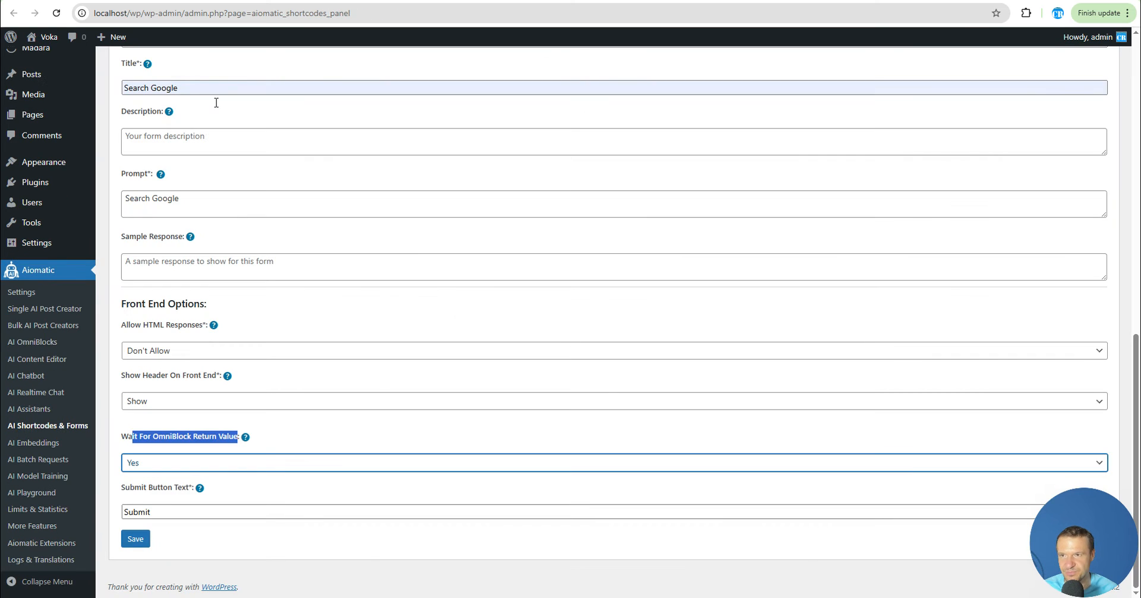
Save the AI form and the rule settings, then open a preview of the Search Google form
{"action": "left_click", "coordinate": [142, 539]}
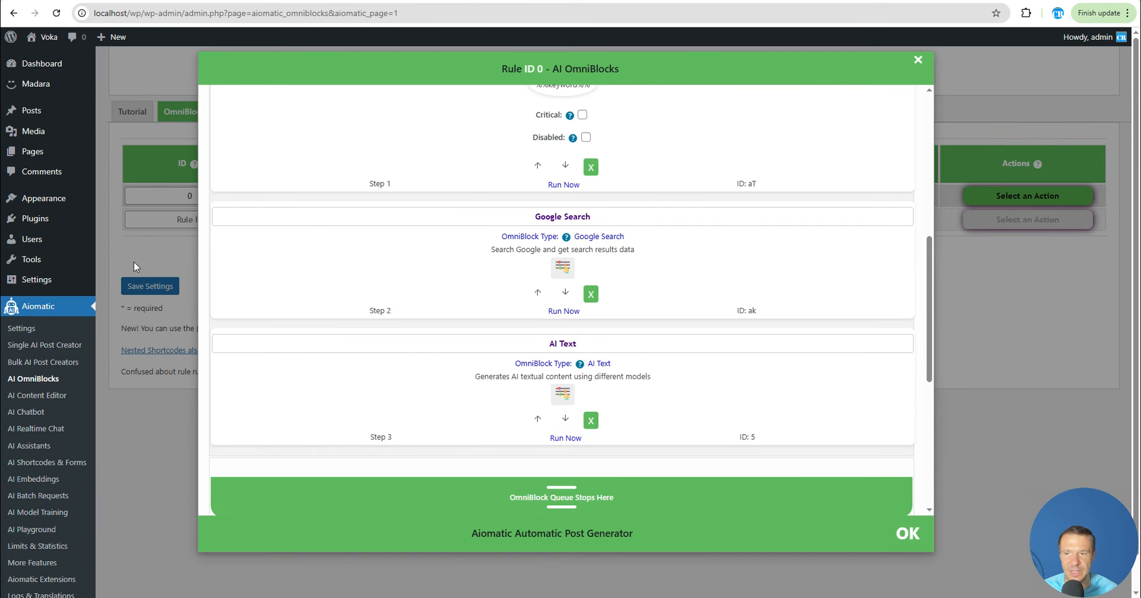
{"action": "left_click", "coordinate": [144, 285]}
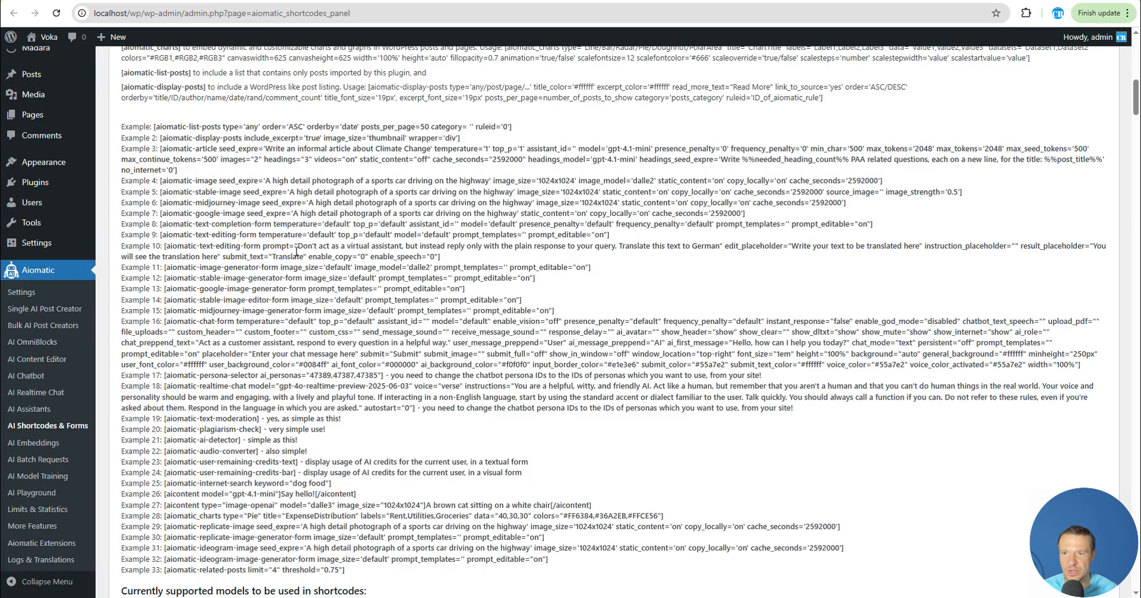
{"action": "scroll", "coordinate": [343, 361], "scroll_direction": "up", "scroll_amount": 10}
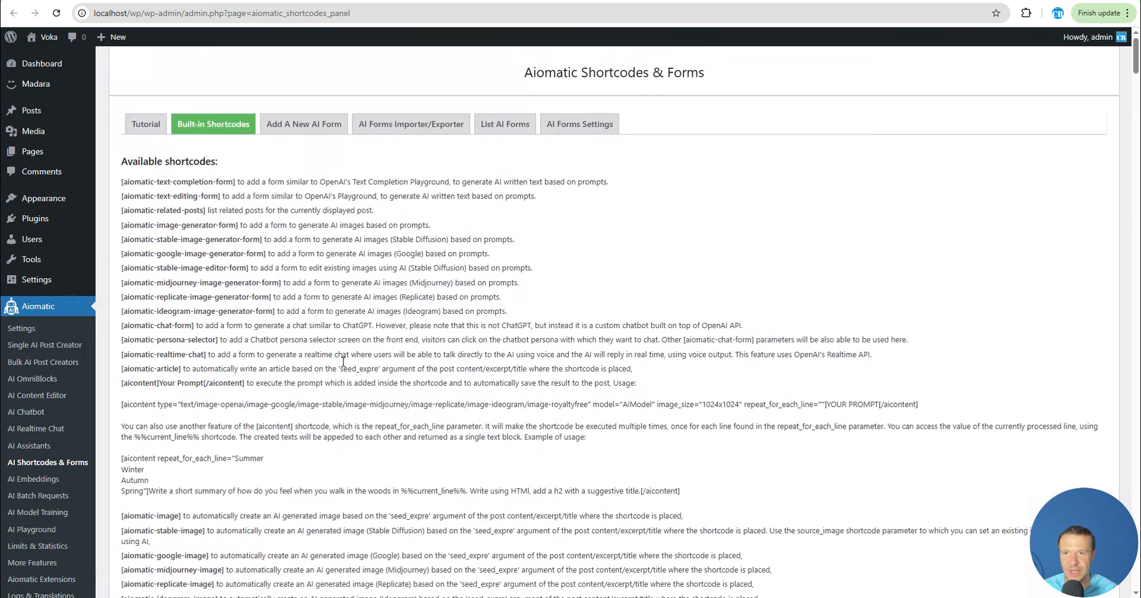
{"action": "left_click", "coordinate": [494, 127]}
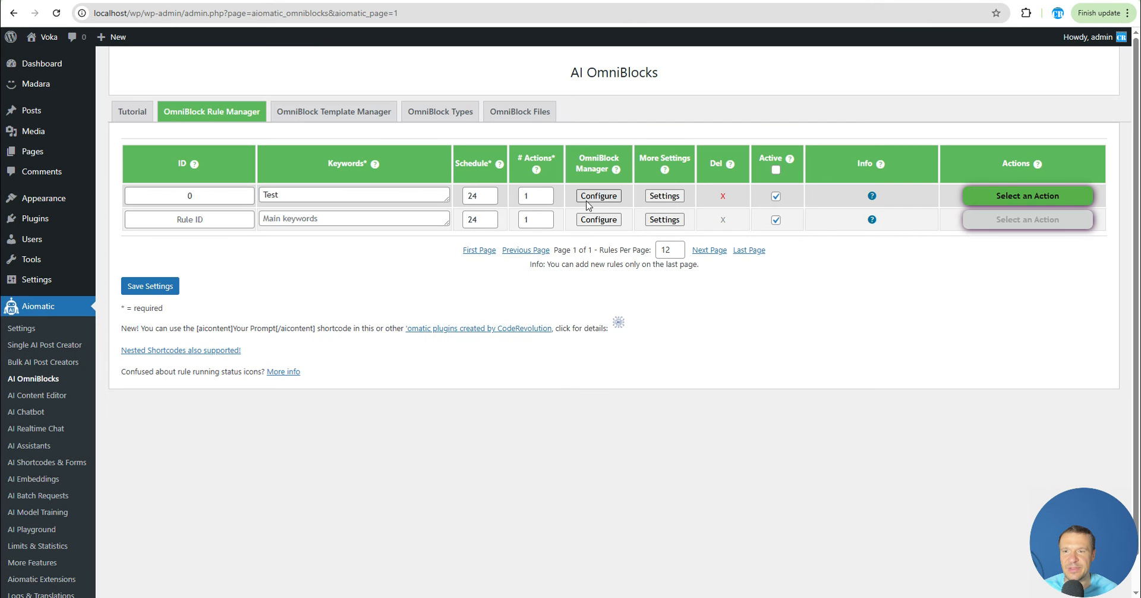
{"action": "left_click", "coordinate": [586, 198]}
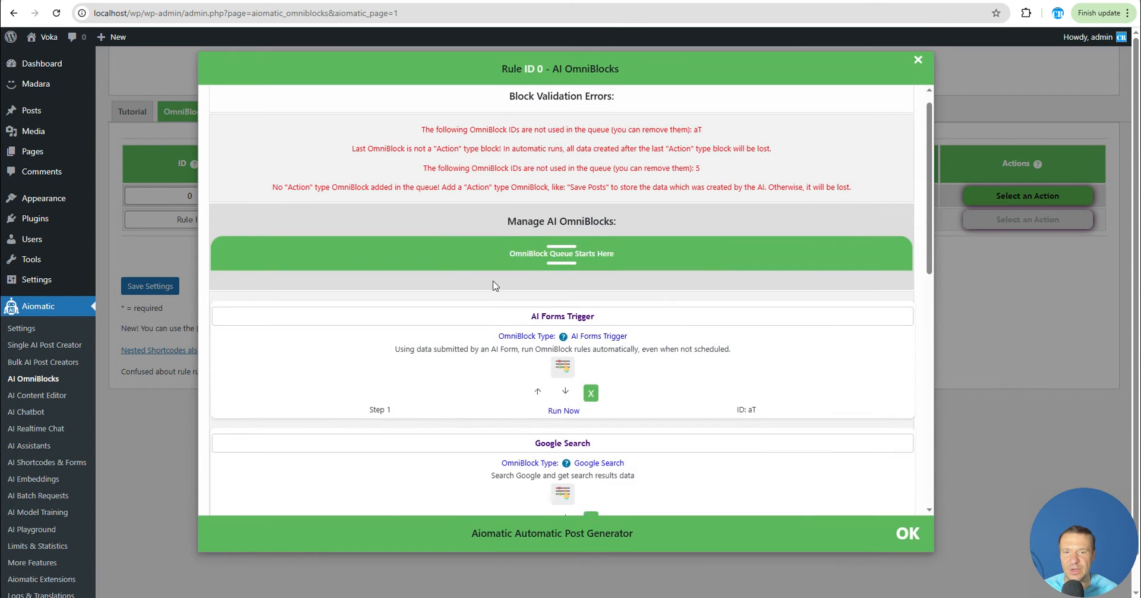
{"action": "scroll", "coordinate": [492, 285], "scroll_direction": "down", "scroll_amount": 3}
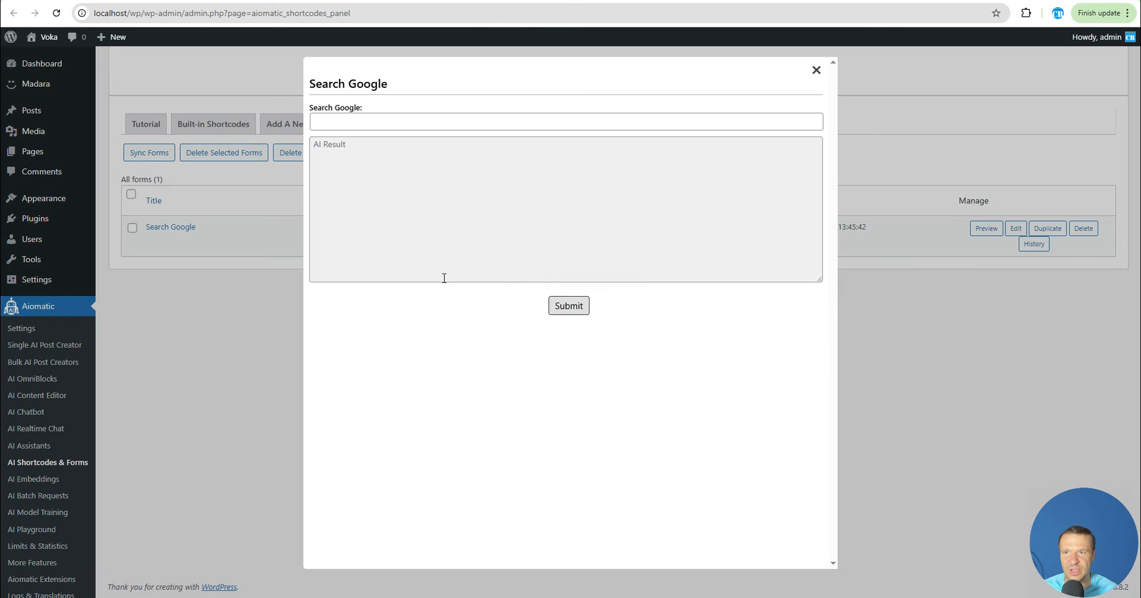
Submit a Google search for Jack Nickolson in the form preview and select the AI result
{"action": "left_click", "coordinate": [336, 124]}
{"action": "type", "text": "Jack Nickolson"}
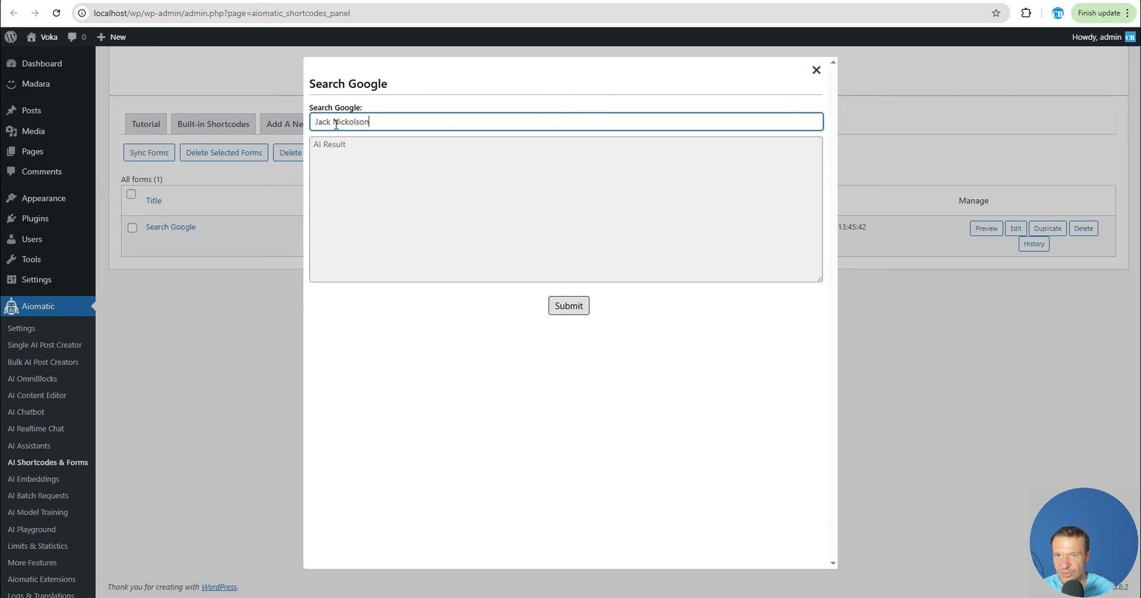
{"action": "left_click", "coordinate": [550, 306]}
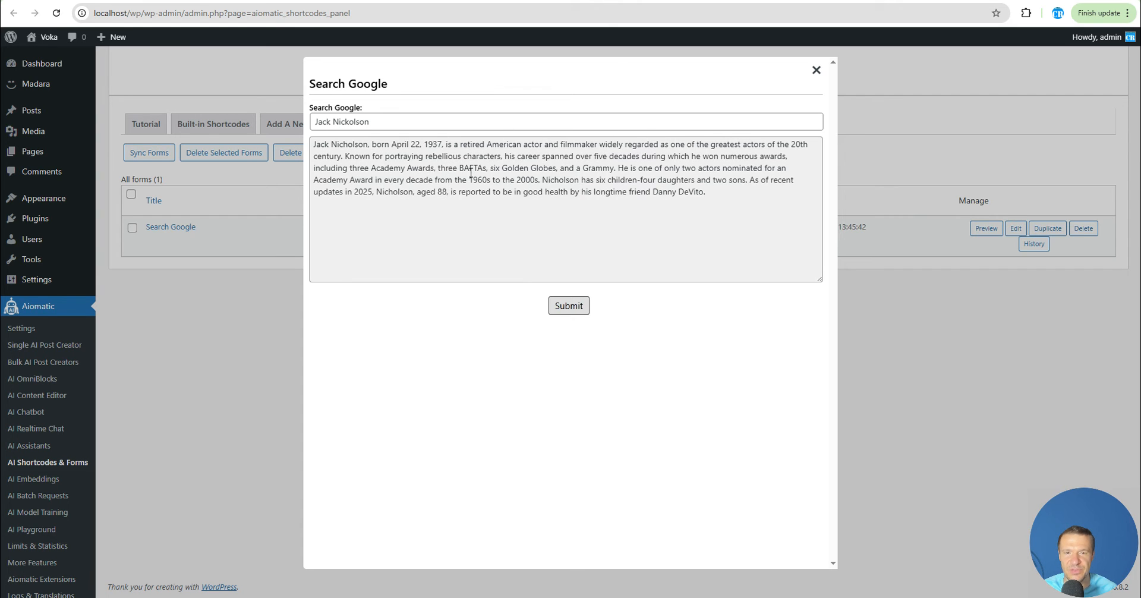
{"action": "left_click_drag", "start_coordinate": [314, 146], "coordinate": [706, 192]}
{"action": "left_click", "coordinate": [605, 210]}
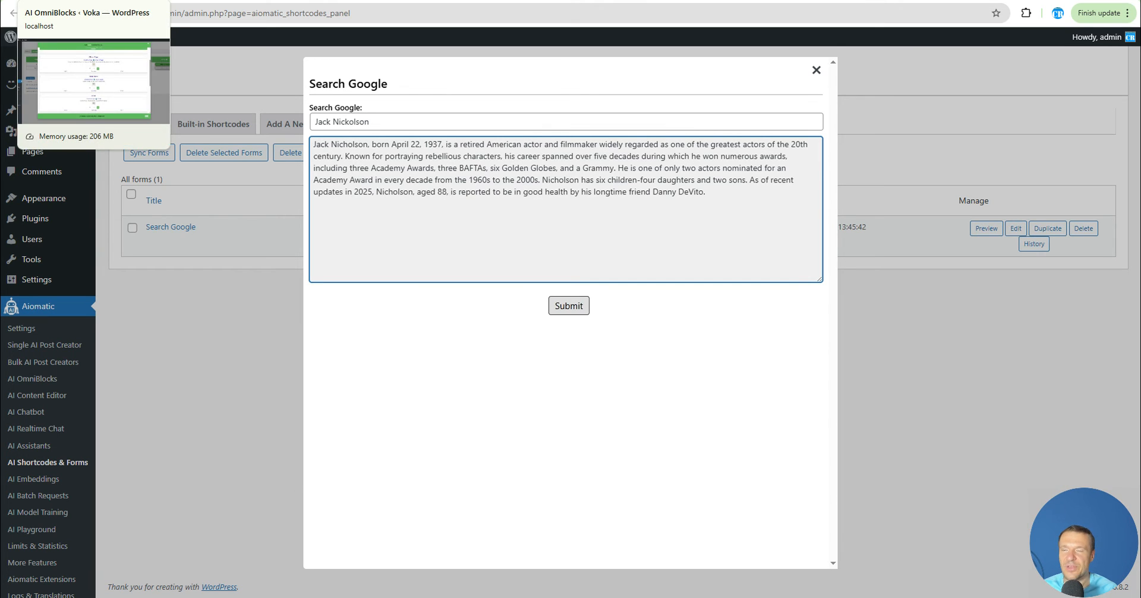
Browse the list of available OmniBlock types in the rule's block type selector
{"action": "left_click", "coordinate": [66, 2]}
{"action": "scroll", "coordinate": [715, 346], "scroll_direction": "down", "scroll_amount": 8}
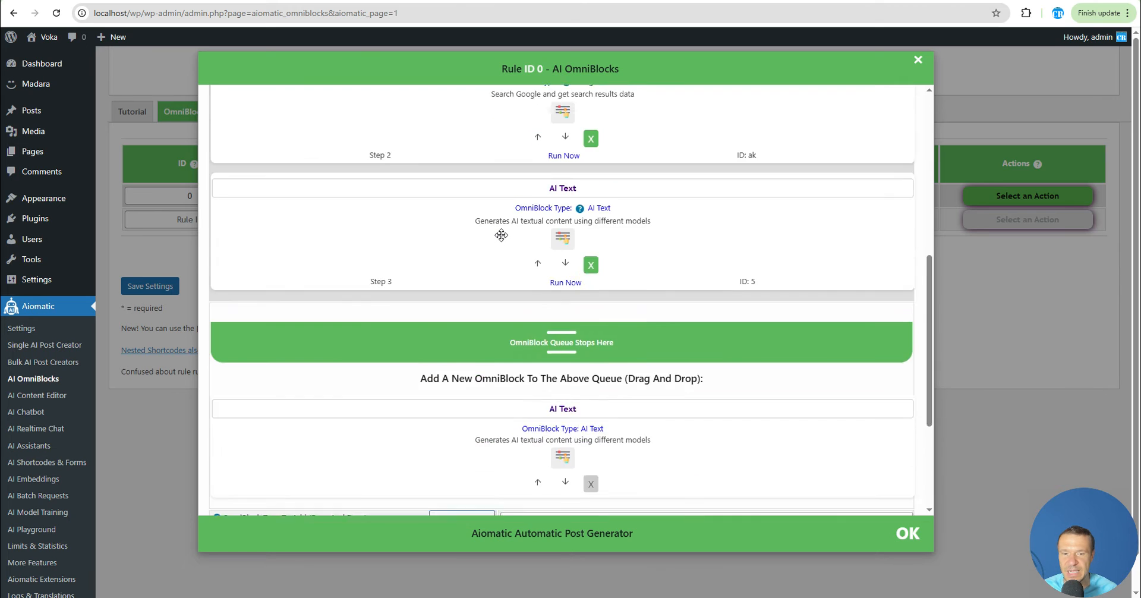
{"action": "left_click", "coordinate": [523, 319]}
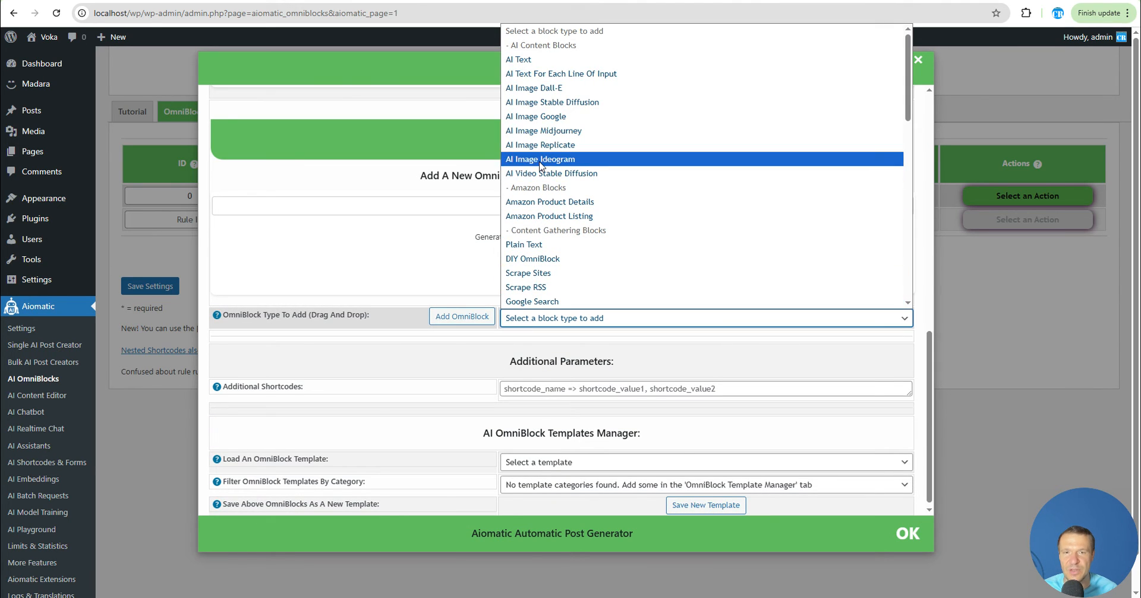
{"action": "left_click", "coordinate": [446, 220]}
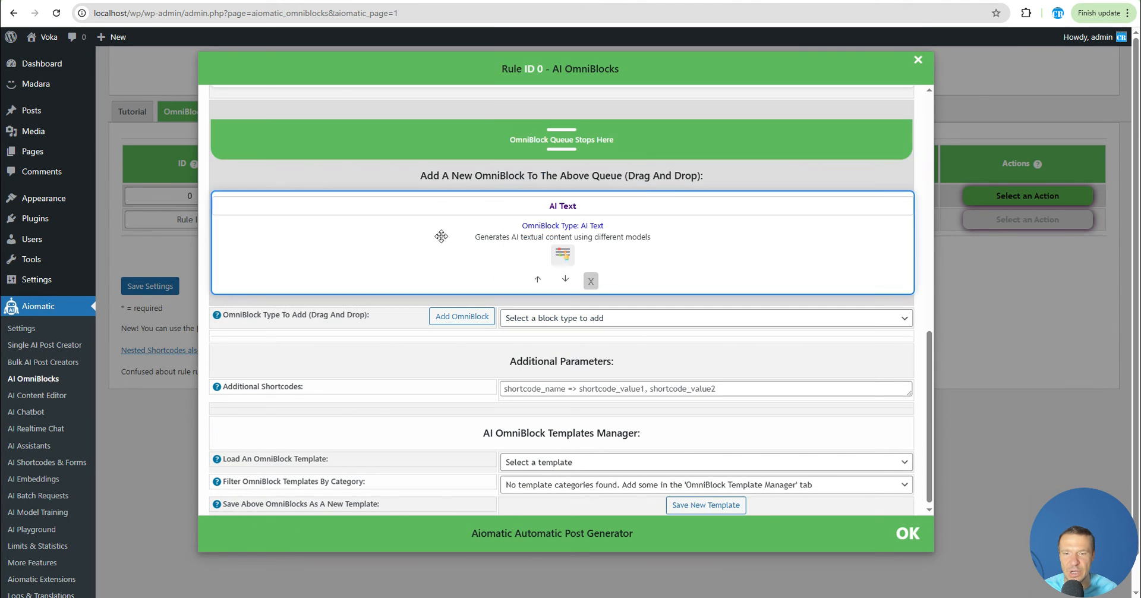
{"action": "left_click_drag", "start_coordinate": [446, 221], "coordinate": [471, 266]}
{"action": "scroll", "coordinate": [559, 389], "scroll_direction": "down", "scroll_amount": 5}
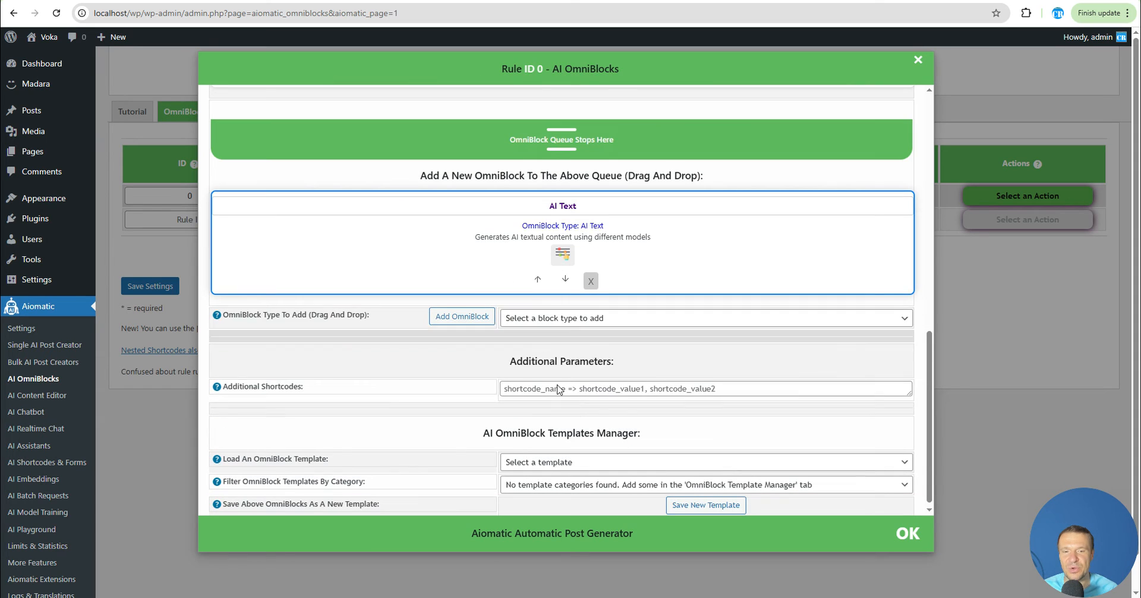
{"action": "left_click", "coordinate": [552, 319]}
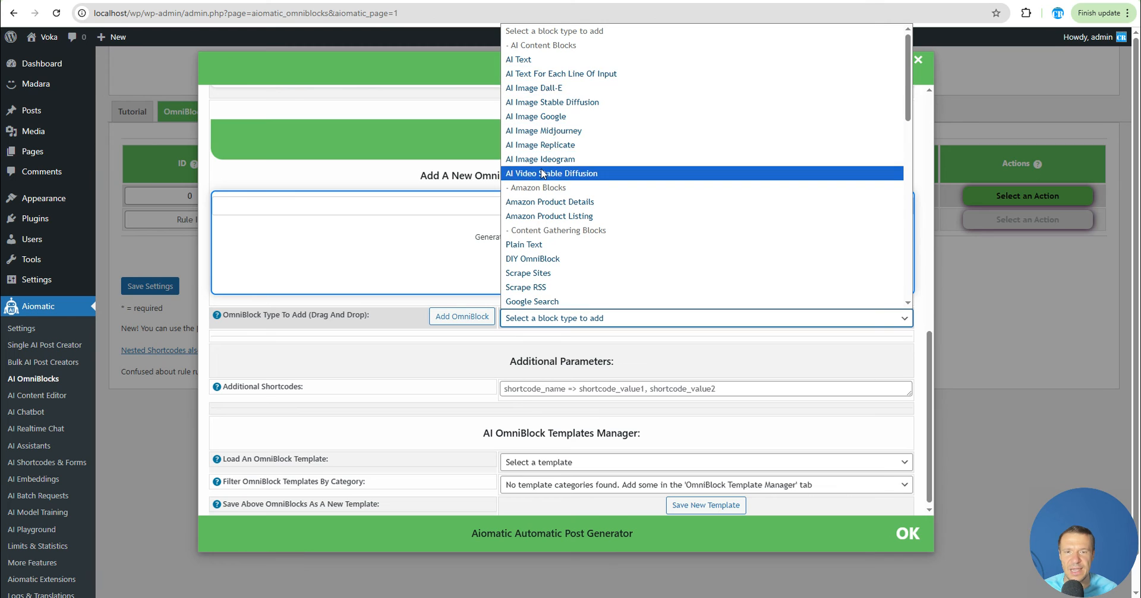
{"action": "scroll", "coordinate": [543, 126], "scroll_direction": "down", "scroll_amount": 3}
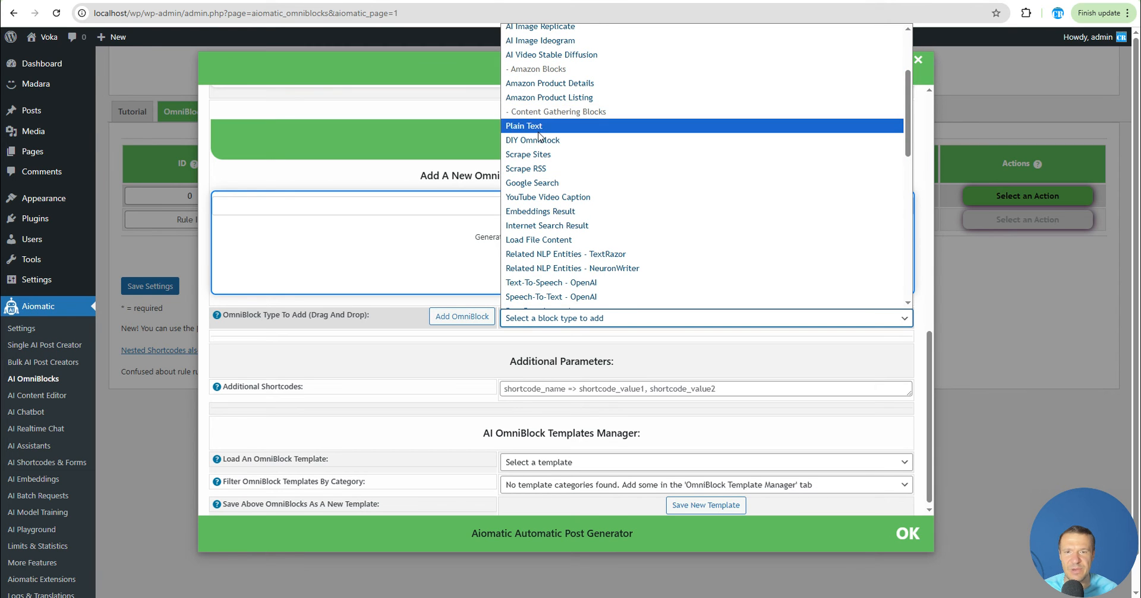
{"action": "scroll", "coordinate": [542, 136], "scroll_direction": "down", "scroll_amount": 3}
{"action": "scroll", "coordinate": [542, 132], "scroll_direction": "up", "scroll_amount": 3}
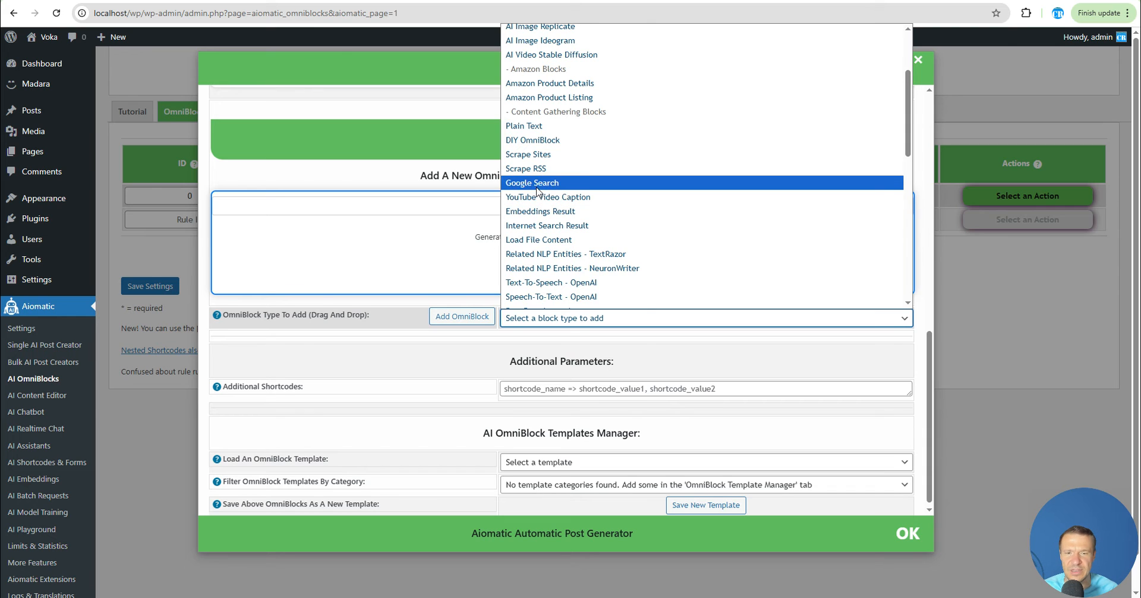
{"action": "scroll", "coordinate": [535, 205], "scroll_direction": "down", "scroll_amount": 3}
{"action": "scroll", "coordinate": [536, 206], "scroll_direction": "down", "scroll_amount": 3}
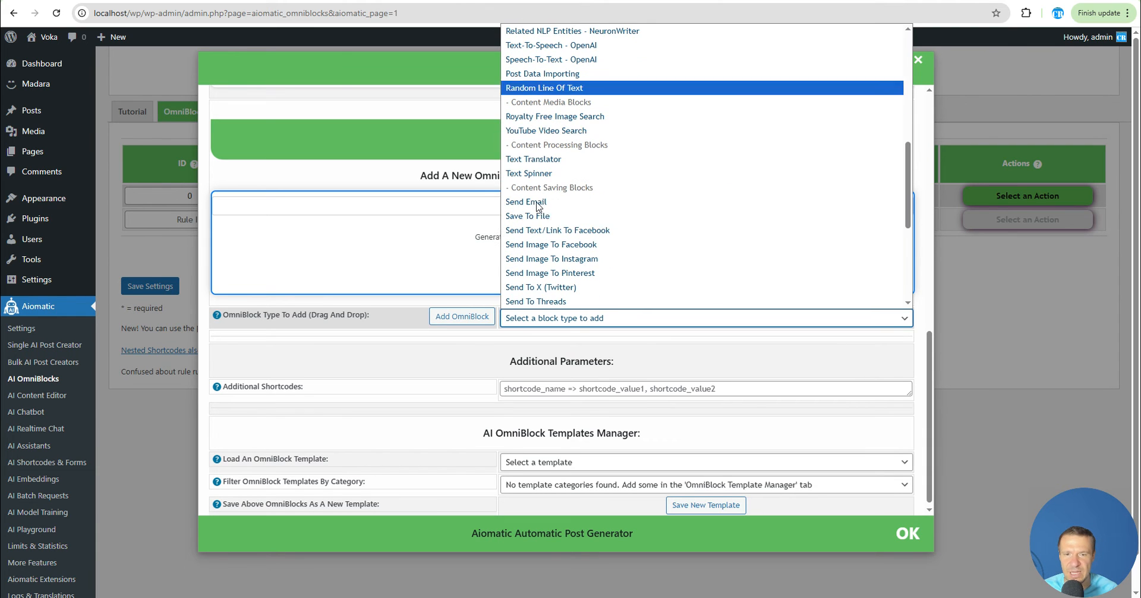
{"action": "scroll", "coordinate": [540, 186], "scroll_direction": "down", "scroll_amount": 6}
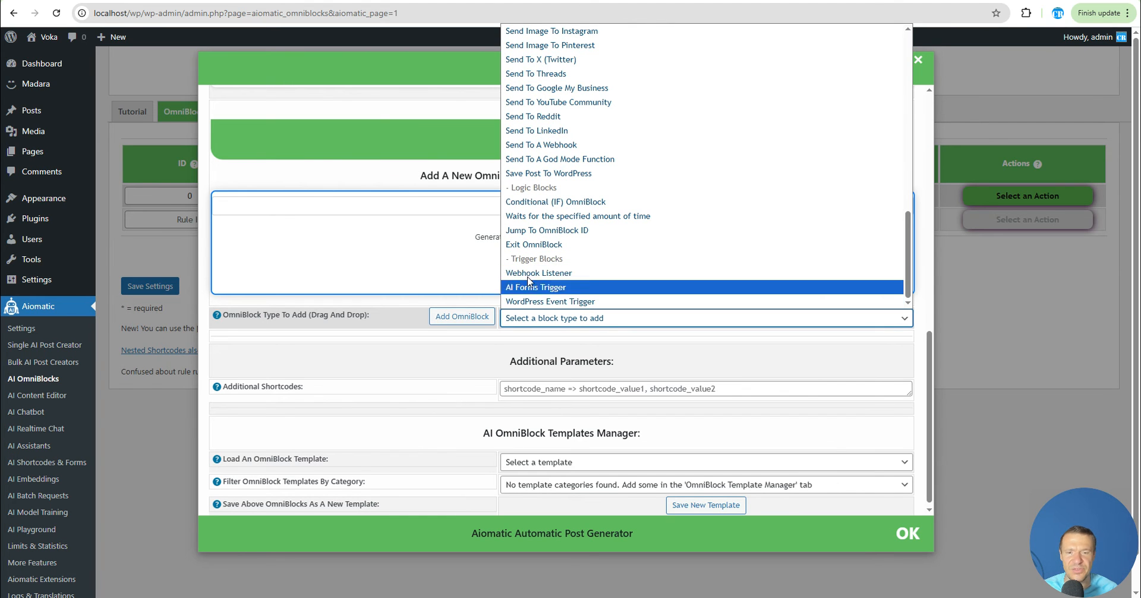
{"action": "scroll", "coordinate": [523, 285], "scroll_direction": "up", "scroll_amount": 5}
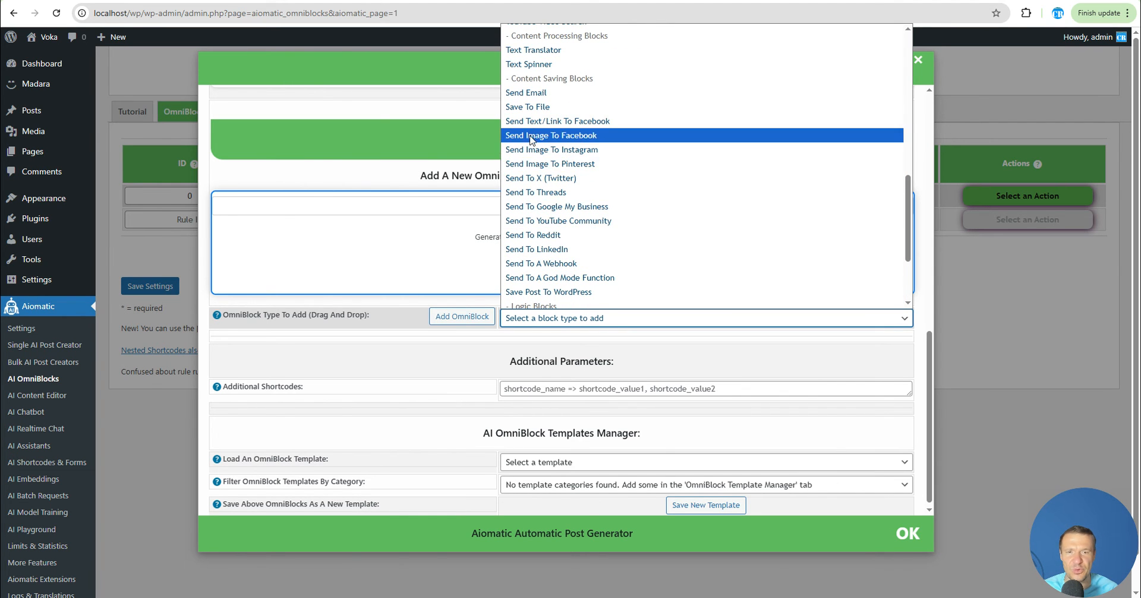
{"action": "scroll", "coordinate": [538, 202], "scroll_direction": "up", "scroll_amount": 5}
{"action": "scroll", "coordinate": [538, 202], "scroll_direction": "up", "scroll_amount": 5}
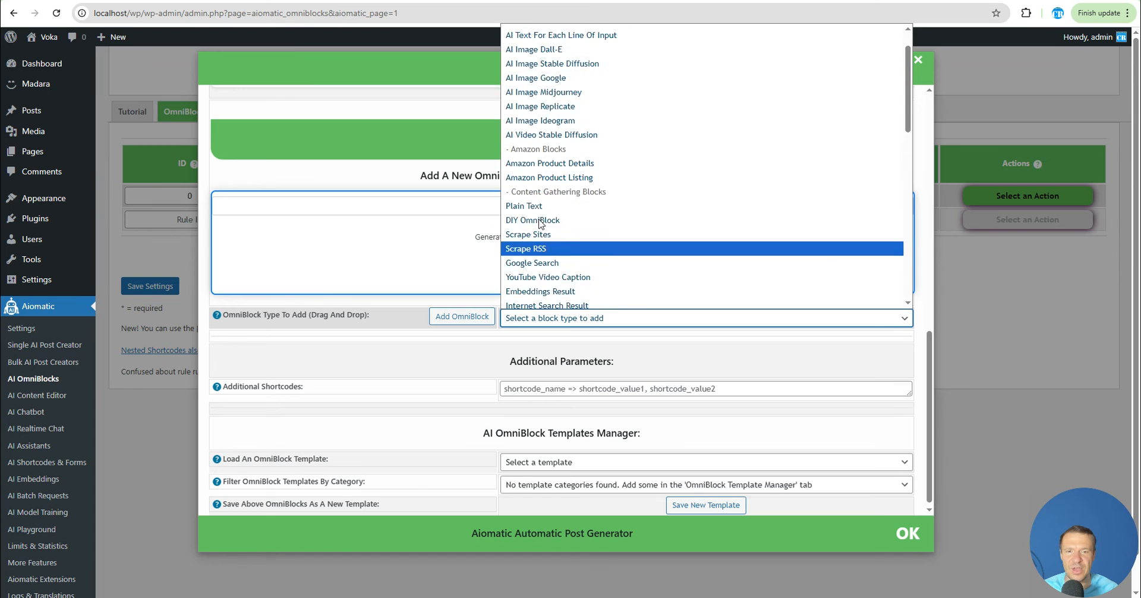
{"action": "scroll", "coordinate": [538, 202], "scroll_direction": "down", "scroll_amount": 5}
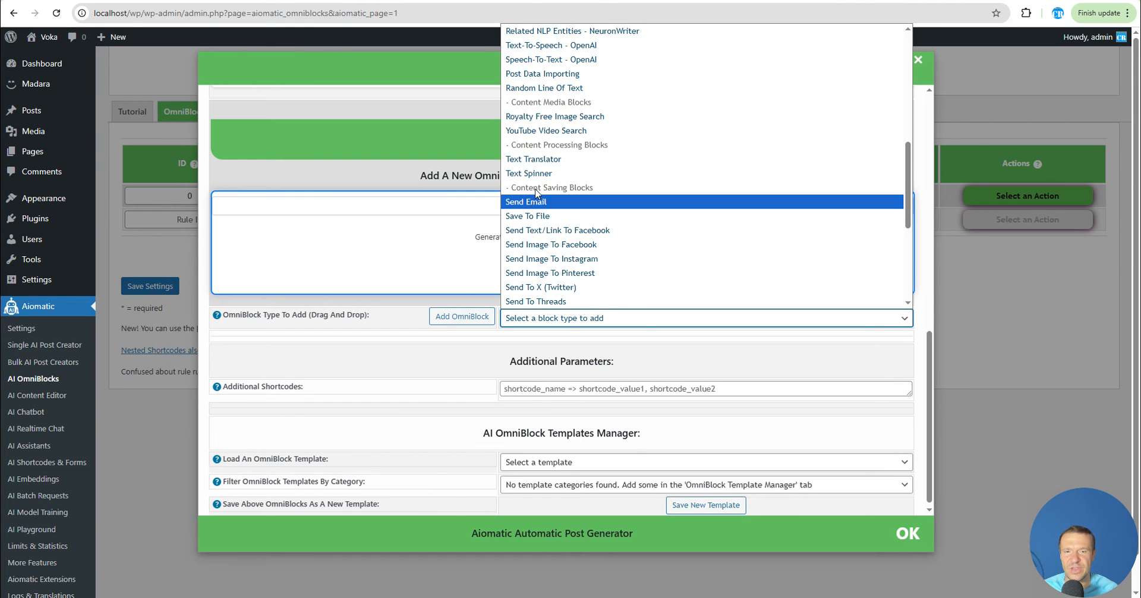
{"action": "scroll", "coordinate": [540, 217], "scroll_direction": "down", "scroll_amount": 5}
{"action": "scroll", "coordinate": [540, 209], "scroll_direction": "up", "scroll_amount": 3}
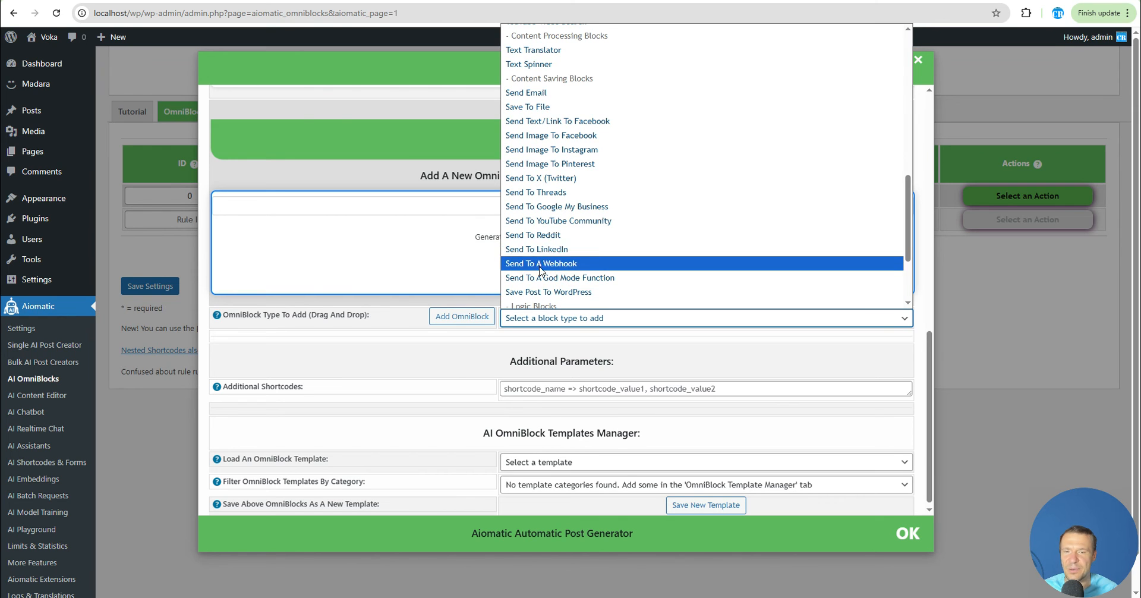
{"action": "scroll", "coordinate": [540, 262], "scroll_direction": "up", "scroll_amount": 8}
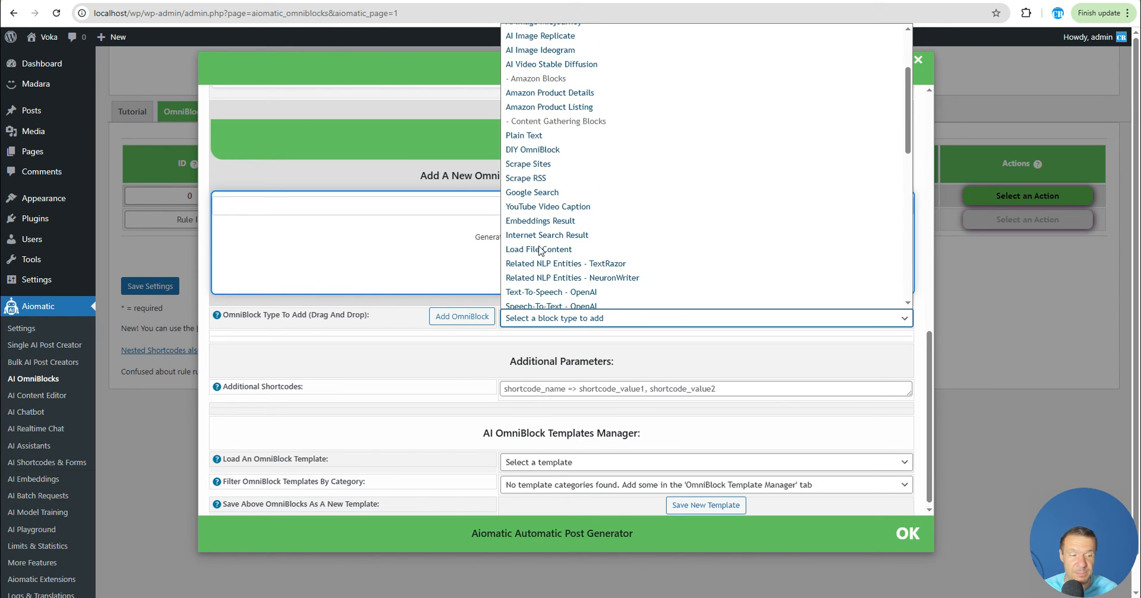
{"action": "scroll", "coordinate": [540, 250], "scroll_direction": "up", "scroll_amount": 3}
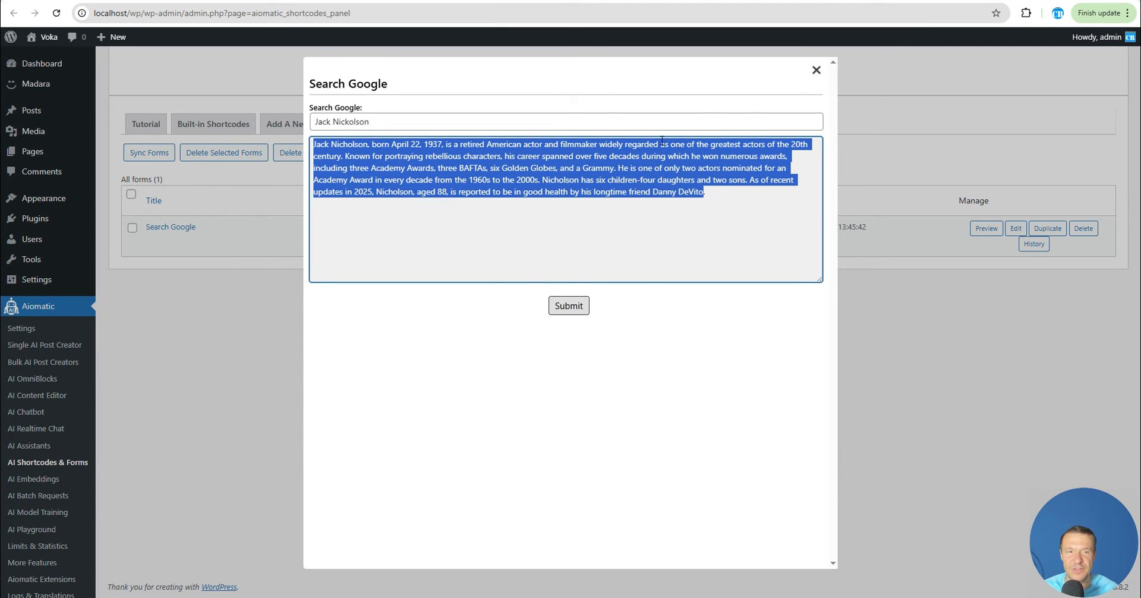
Close the form preview, highlight the Search Google form's shortcode, and reopen its preview
{"action": "left_click", "coordinate": [816, 71]}
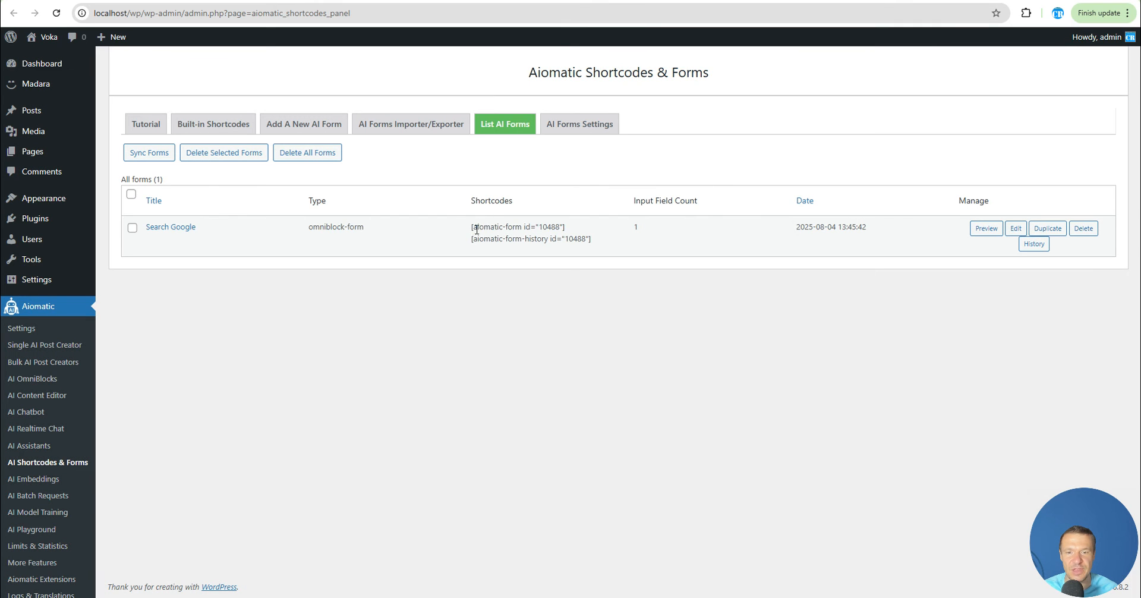
{"action": "left_click_drag", "start_coordinate": [477, 230], "coordinate": [571, 229]}
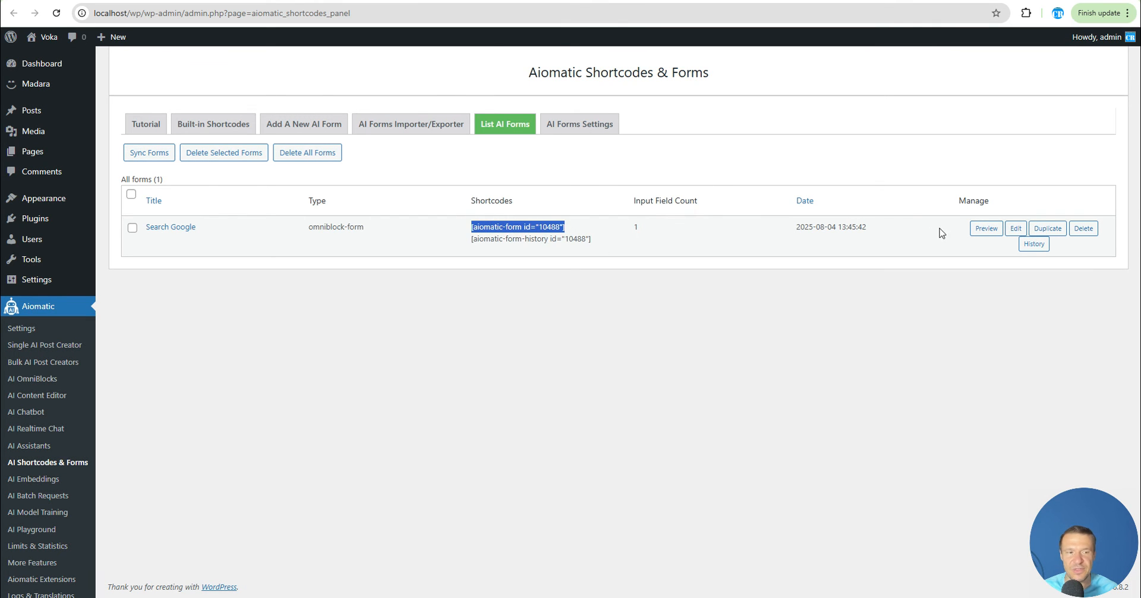
{"action": "left_click", "coordinate": [985, 230]}
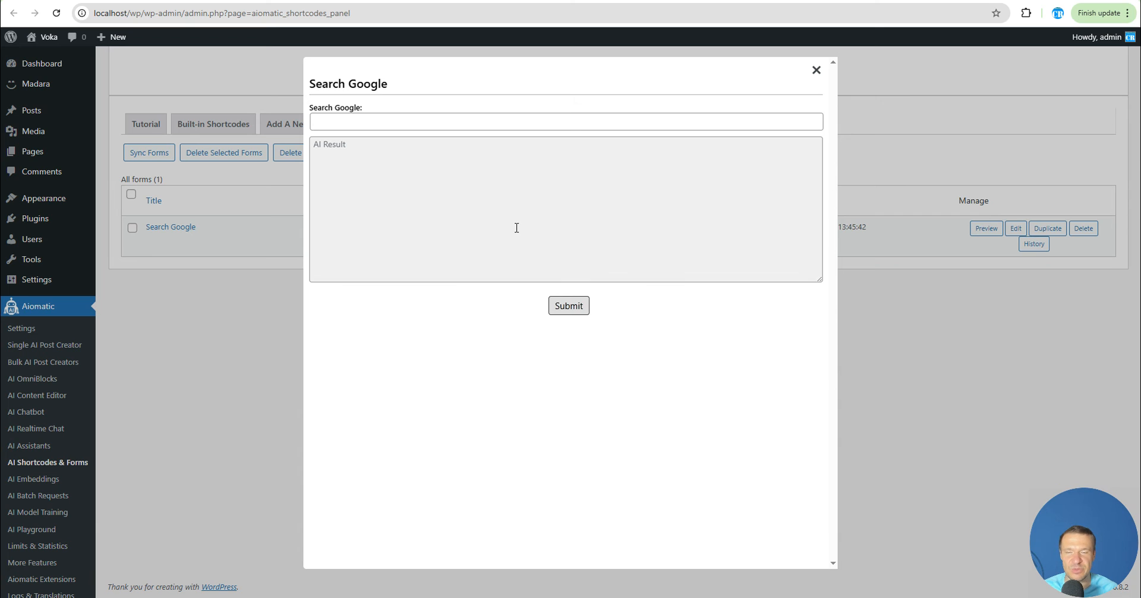
{"action": "left_click", "coordinate": [377, 171]}
{"action": "left_click", "coordinate": [344, 119]}
{"action": "left_click", "coordinate": [349, 176]}
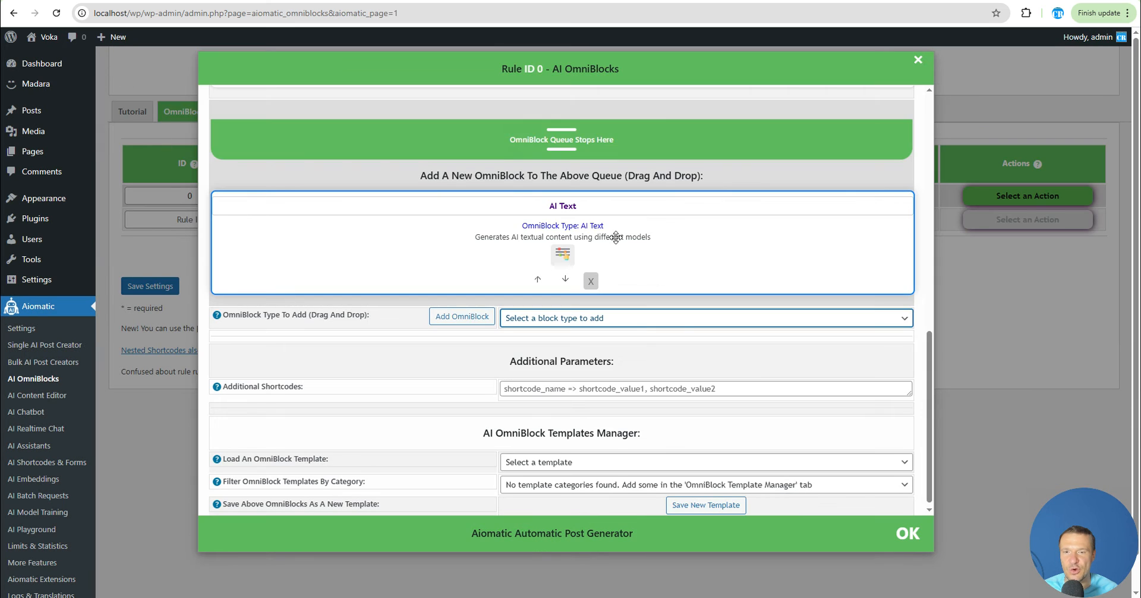
Delete the AI Text and Google Search blocks from the OmniBlock queue
{"action": "scroll", "coordinate": [507, 275], "scroll_direction": "up", "scroll_amount": 4}
{"action": "scroll", "coordinate": [510, 281], "scroll_direction": "down", "scroll_amount": 3}
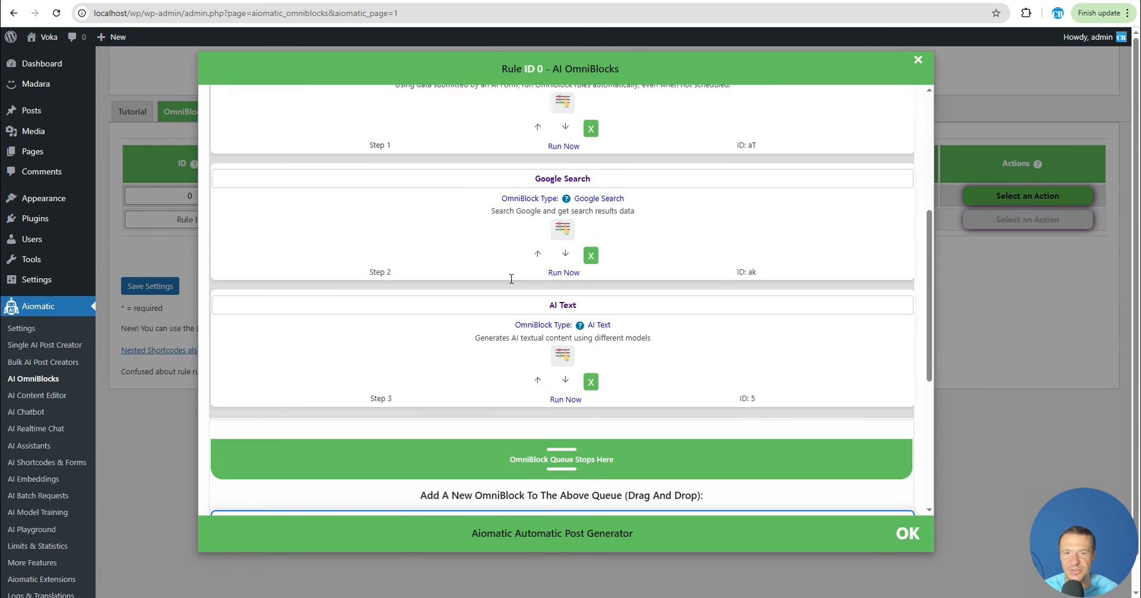
{"action": "scroll", "coordinate": [510, 281], "scroll_direction": "up", "scroll_amount": 2}
{"action": "scroll", "coordinate": [533, 367], "scroll_direction": "down", "scroll_amount": 4}
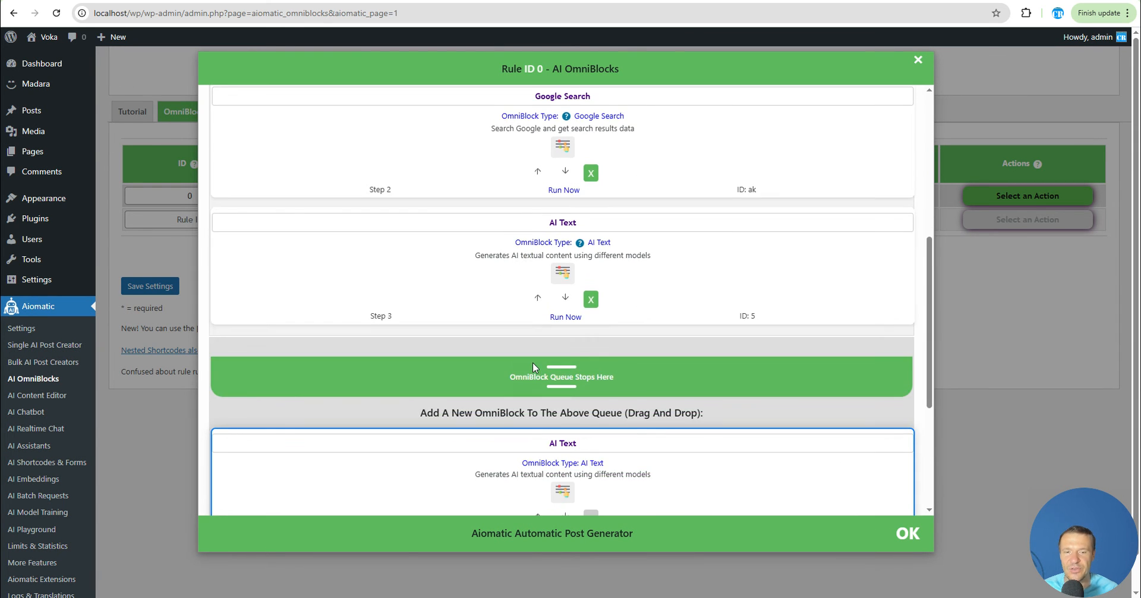
{"action": "scroll", "coordinate": [559, 262], "scroll_direction": "up", "scroll_amount": 3}
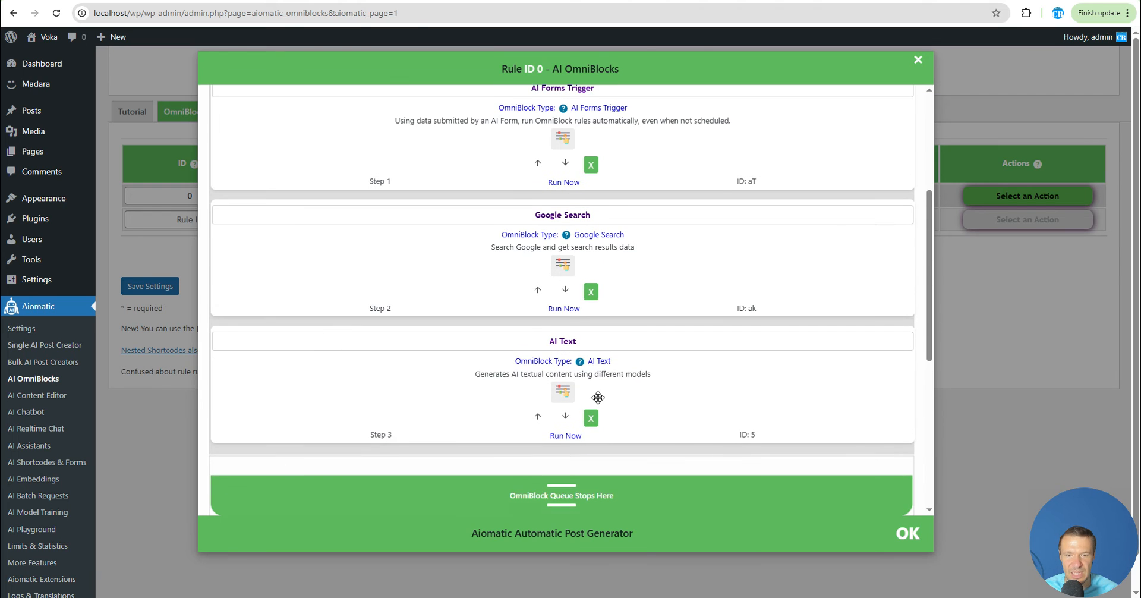
{"action": "left_click", "coordinate": [592, 419]}
{"action": "left_click", "coordinate": [591, 293]}
Add a YouTube Video Search block to the queue after the AI Forms Trigger and open its parameters
{"action": "scroll", "coordinate": [575, 293], "scroll_direction": "down", "scroll_amount": 2}
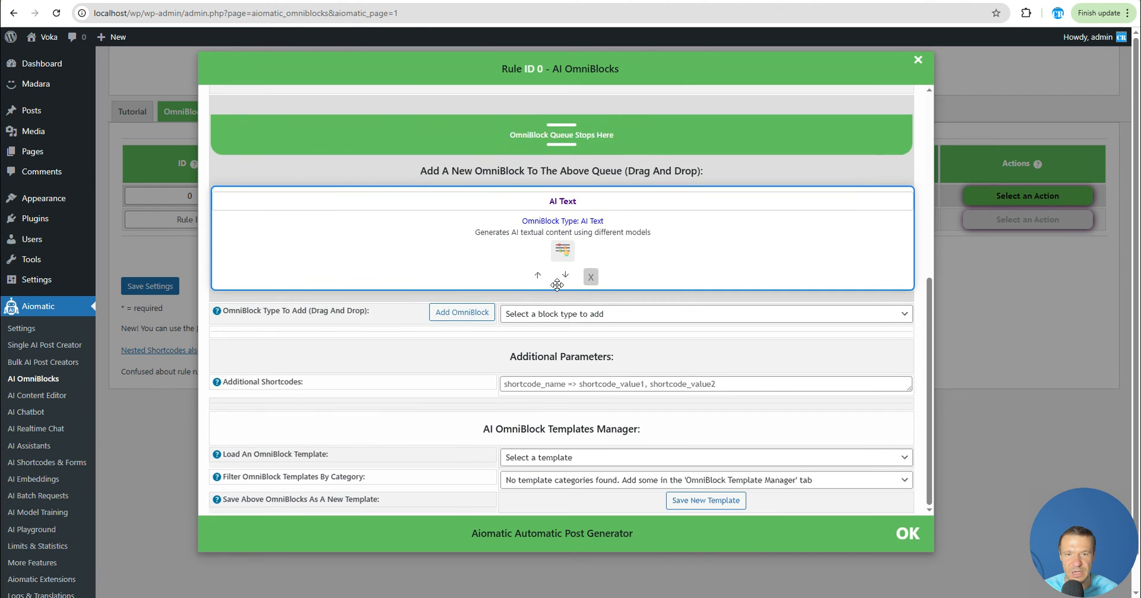
{"action": "left_click", "coordinate": [524, 314]}
{"action": "scroll", "coordinate": [542, 250], "scroll_direction": "down", "scroll_amount": 3}
{"action": "scroll", "coordinate": [542, 250], "scroll_direction": "down", "scroll_amount": 1}
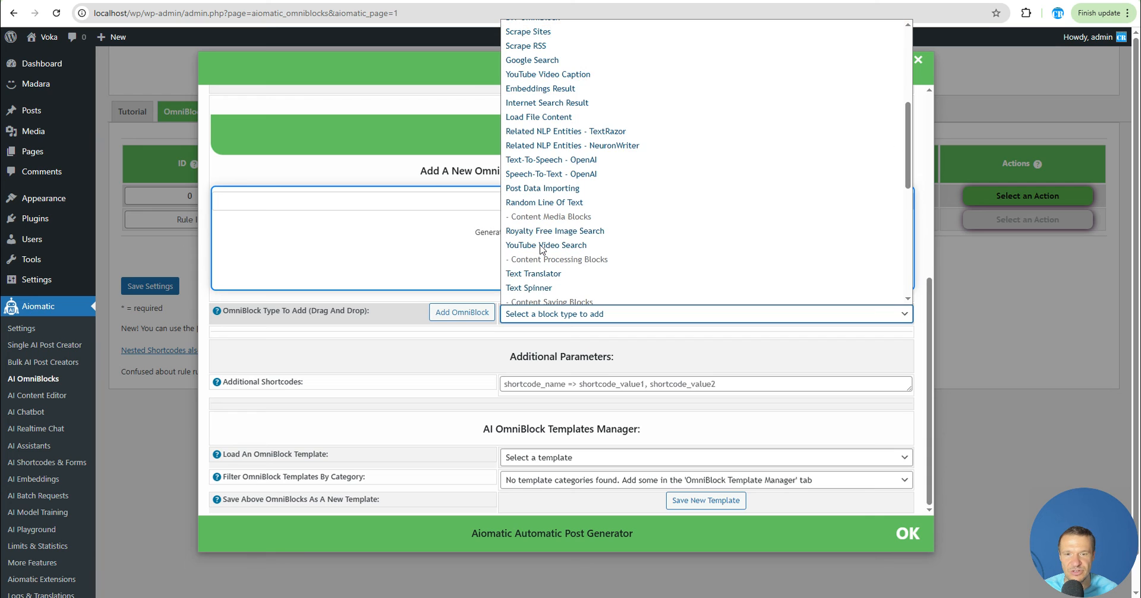
{"action": "scroll", "coordinate": [541, 238], "scroll_direction": "up", "scroll_amount": 3}
{"action": "scroll", "coordinate": [540, 225], "scroll_direction": "down", "scroll_amount": 3}
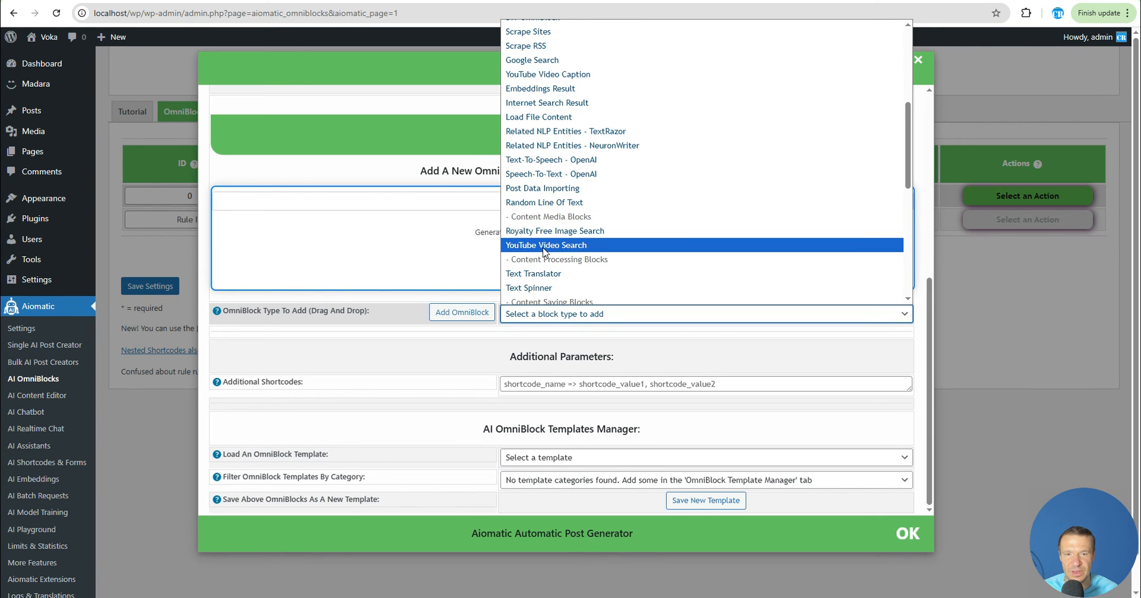
{"action": "left_click", "coordinate": [543, 245]}
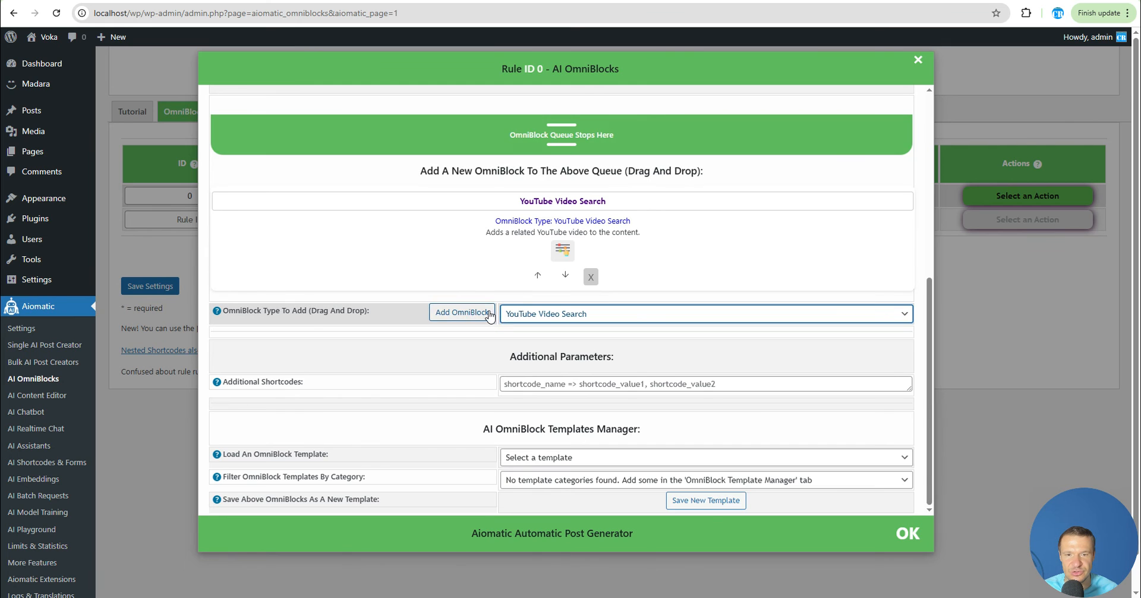
{"action": "left_click", "coordinate": [462, 313]}
{"action": "scroll", "coordinate": [497, 261], "scroll_direction": "up", "scroll_amount": 5}
{"action": "left_click", "coordinate": [563, 395]}
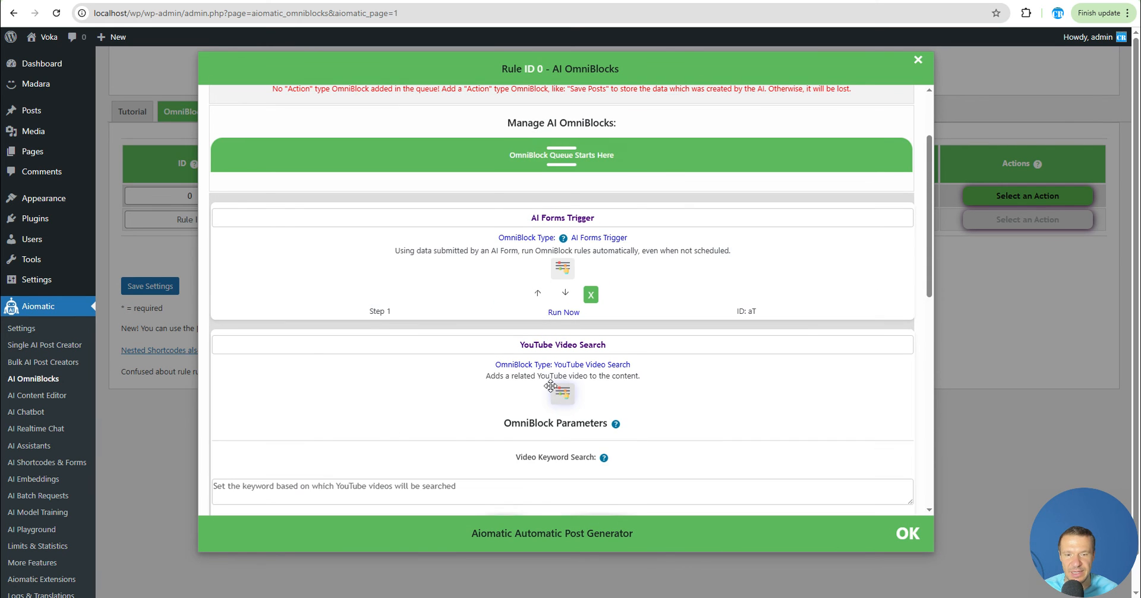
{"action": "scroll", "coordinate": [396, 380], "scroll_direction": "down", "scroll_amount": 1}
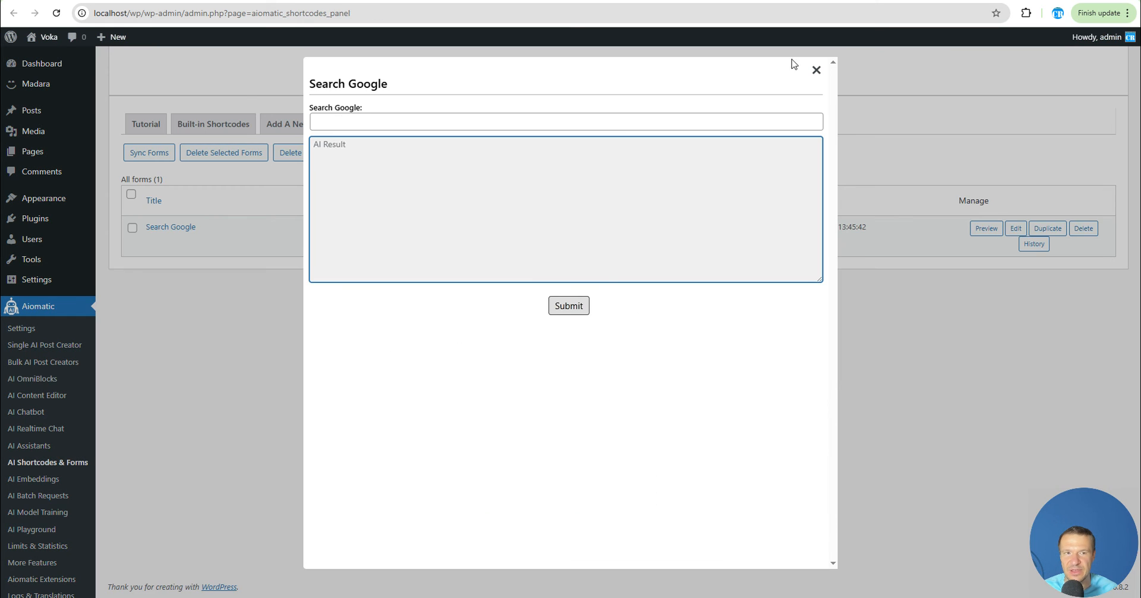
Copy the form's input field ID and set the YouTube block's Video Keyword Search to %%searchgoogle%%
{"action": "left_click", "coordinate": [816, 69]}
{"action": "left_click", "coordinate": [1016, 228]}
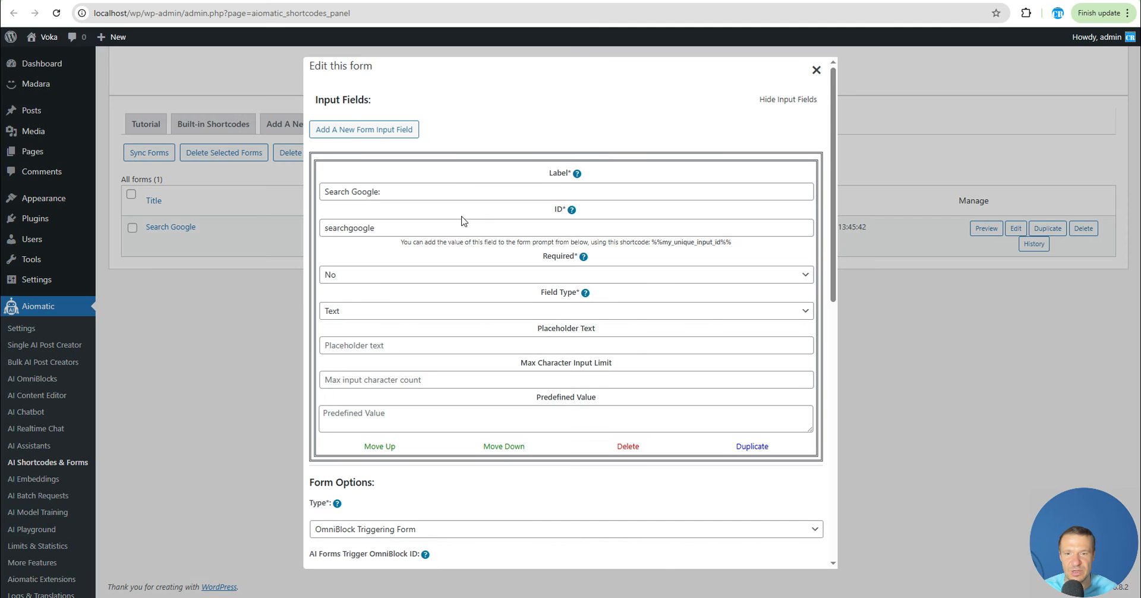
{"action": "double_click", "coordinate": [350, 227]}
{"action": "key", "text": "ctrl+c"}
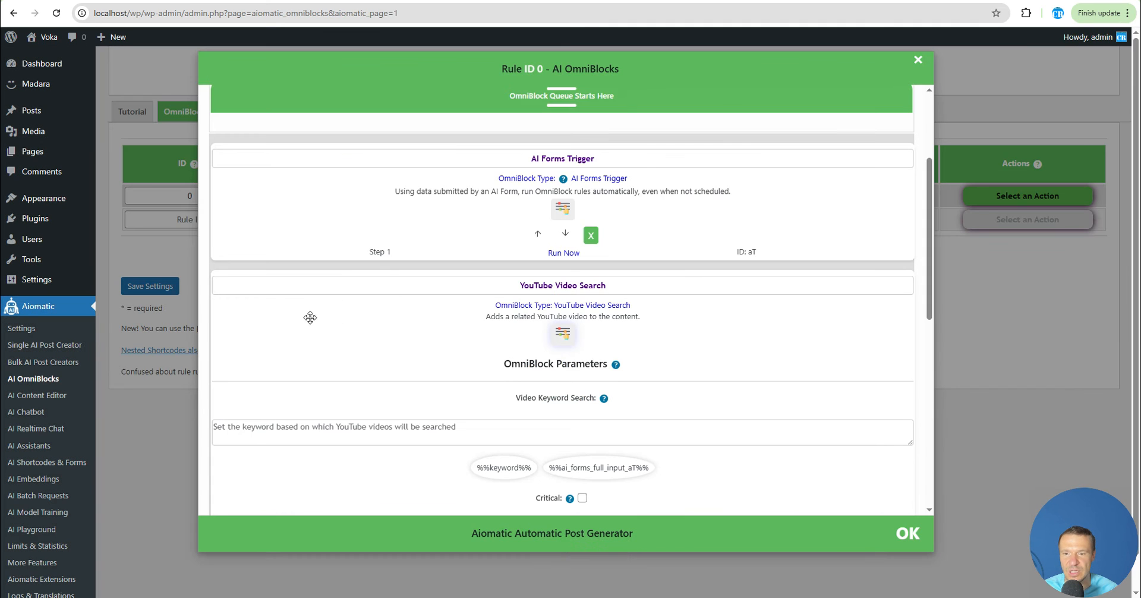
{"action": "left_click", "coordinate": [372, 435]}
{"action": "type", "text": "%%"}
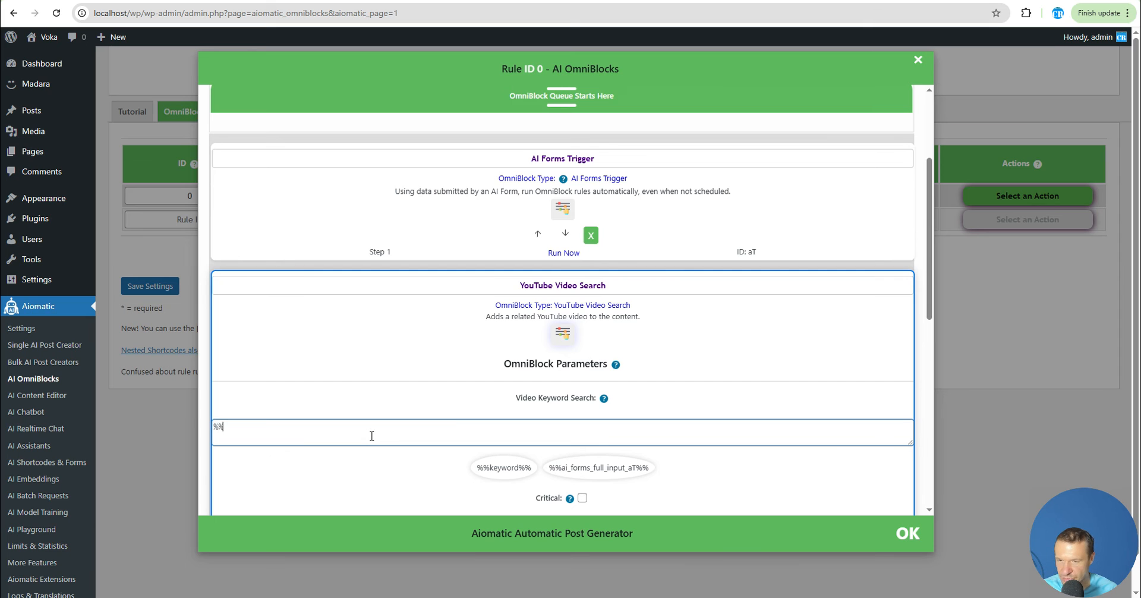
{"action": "key", "text": "ctrl+v"}
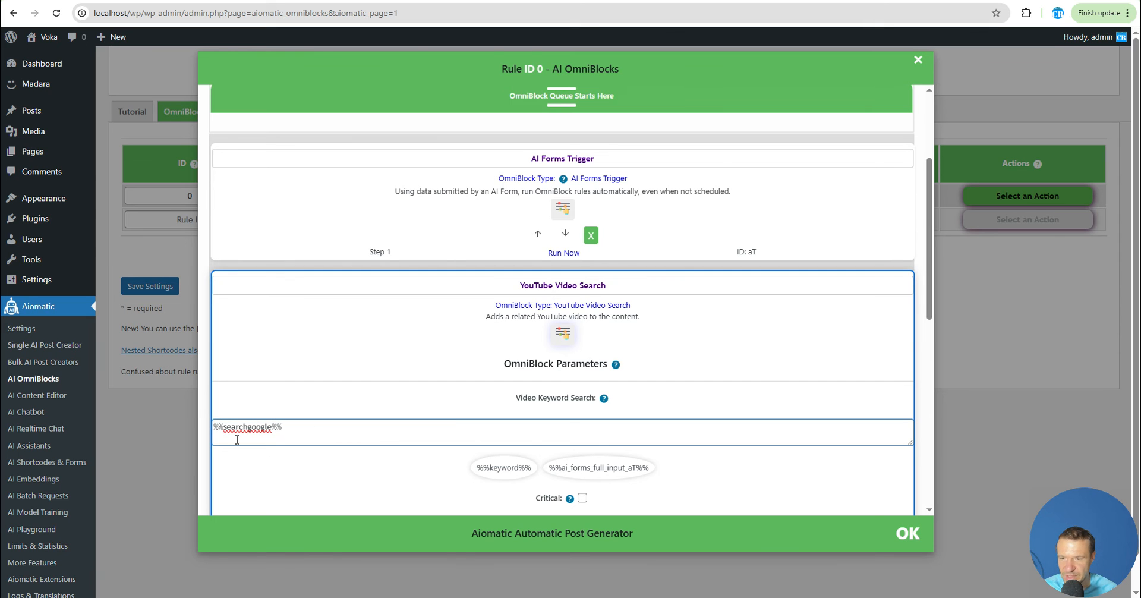
Close the OmniBlock editor and save the rule settings
{"action": "scroll", "coordinate": [263, 114], "scroll_direction": "down", "scroll_amount": 8}
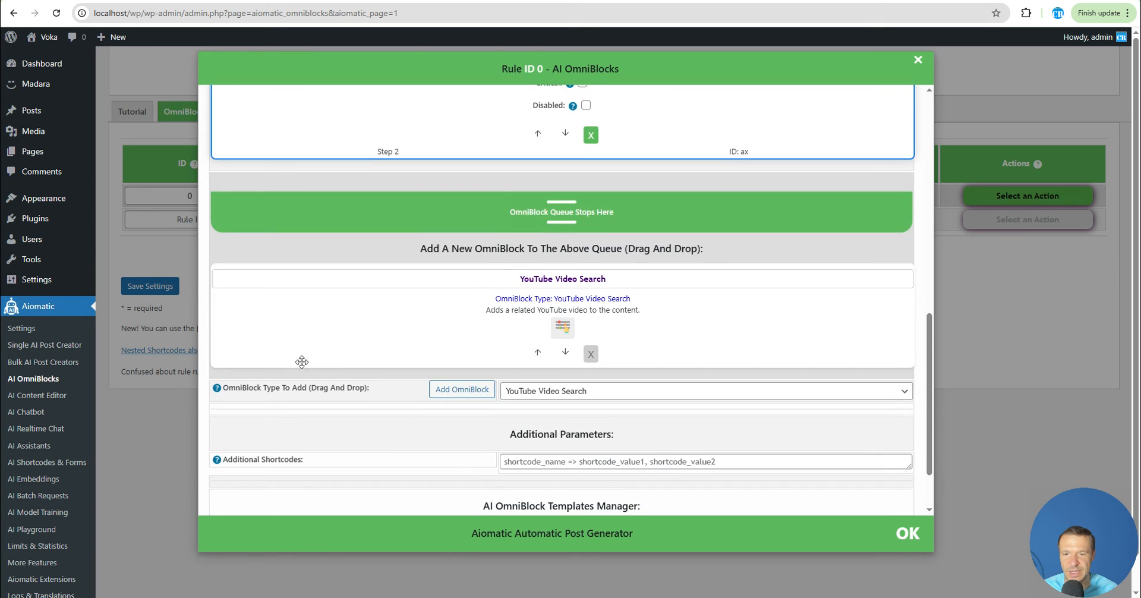
{"action": "scroll", "coordinate": [283, 385], "scroll_direction": "down", "scroll_amount": 3}
{"action": "left_click", "coordinate": [185, 354]}
{"action": "left_click", "coordinate": [163, 288]}
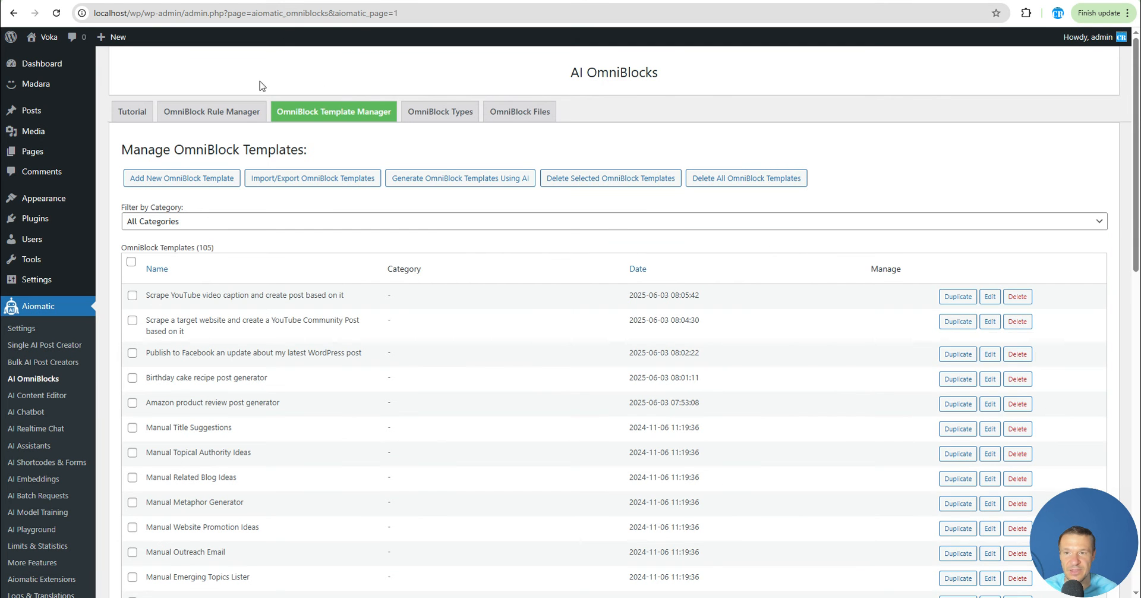
{"action": "left_click", "coordinate": [214, 116]}
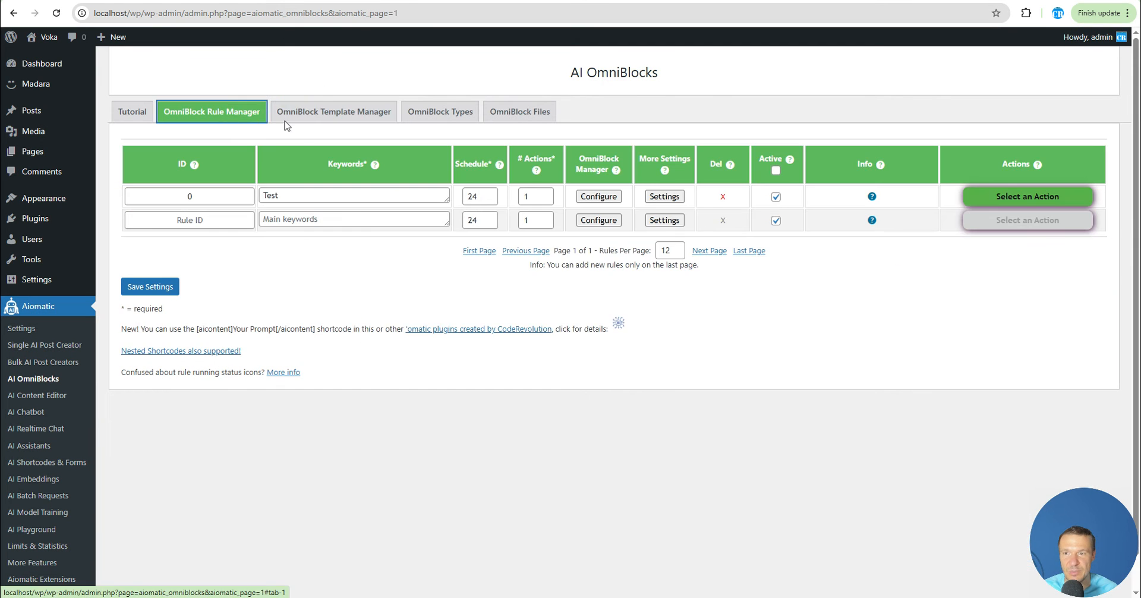
Preview the Search Google form and submit CodeRevolutionTV as the search term
{"action": "left_click", "coordinate": [600, 196]}
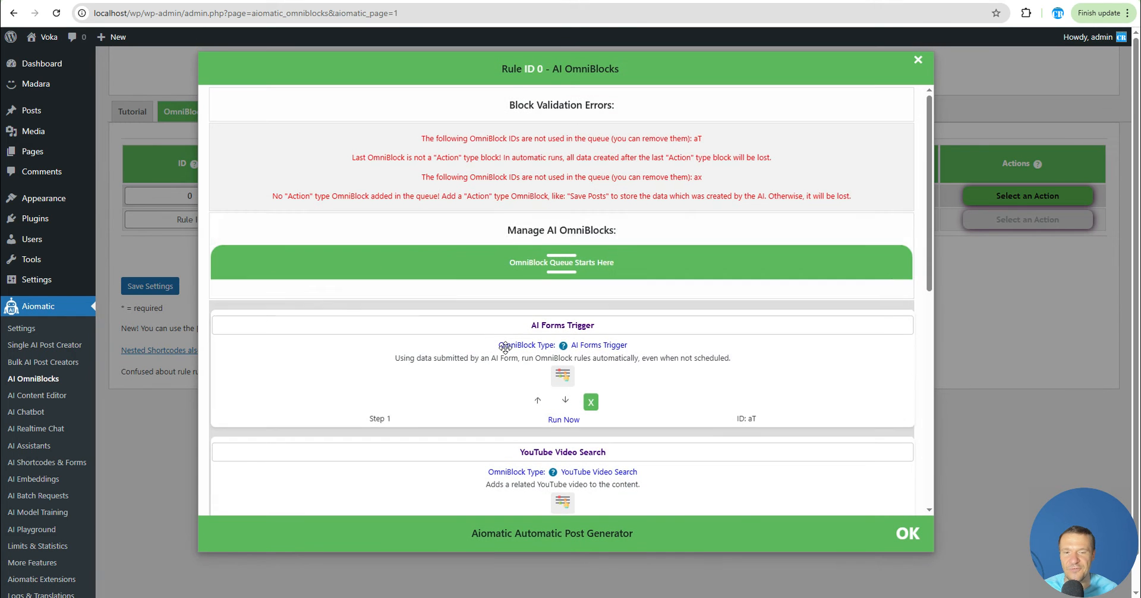
{"action": "scroll", "coordinate": [559, 387], "scroll_direction": "down", "scroll_amount": 2}
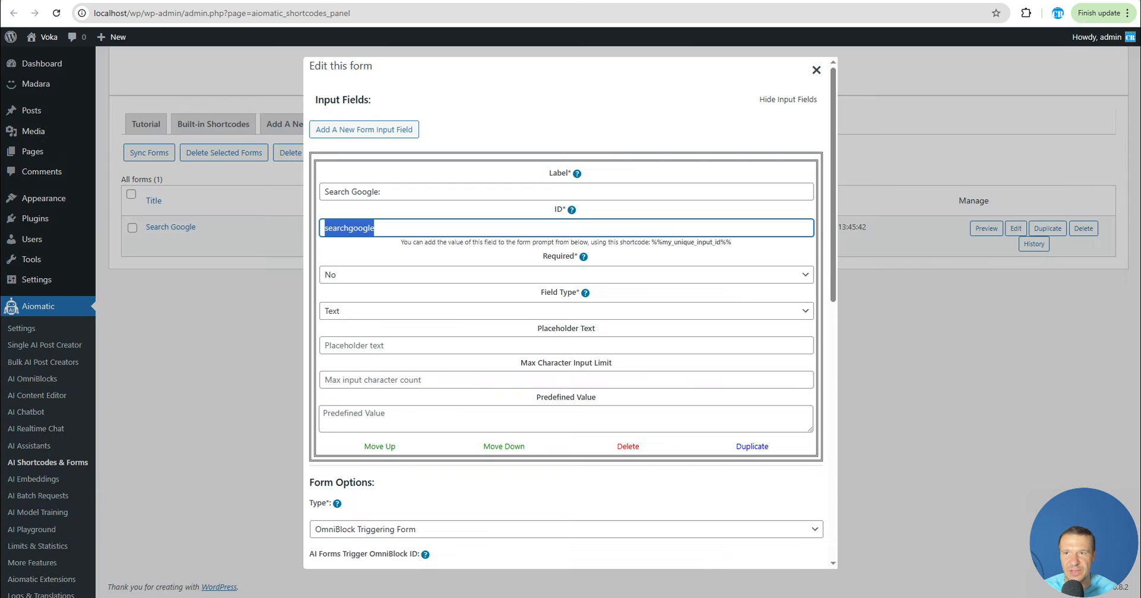
{"action": "left_click", "coordinate": [918, 294]}
{"action": "left_click", "coordinate": [815, 71]}
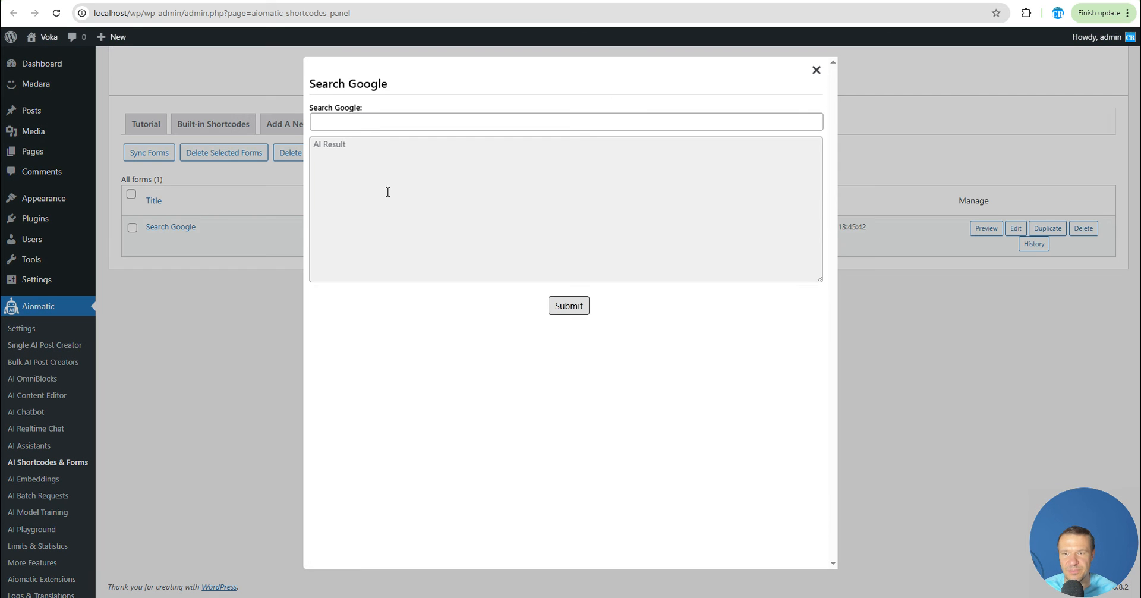
{"action": "left_click", "coordinate": [361, 122]}
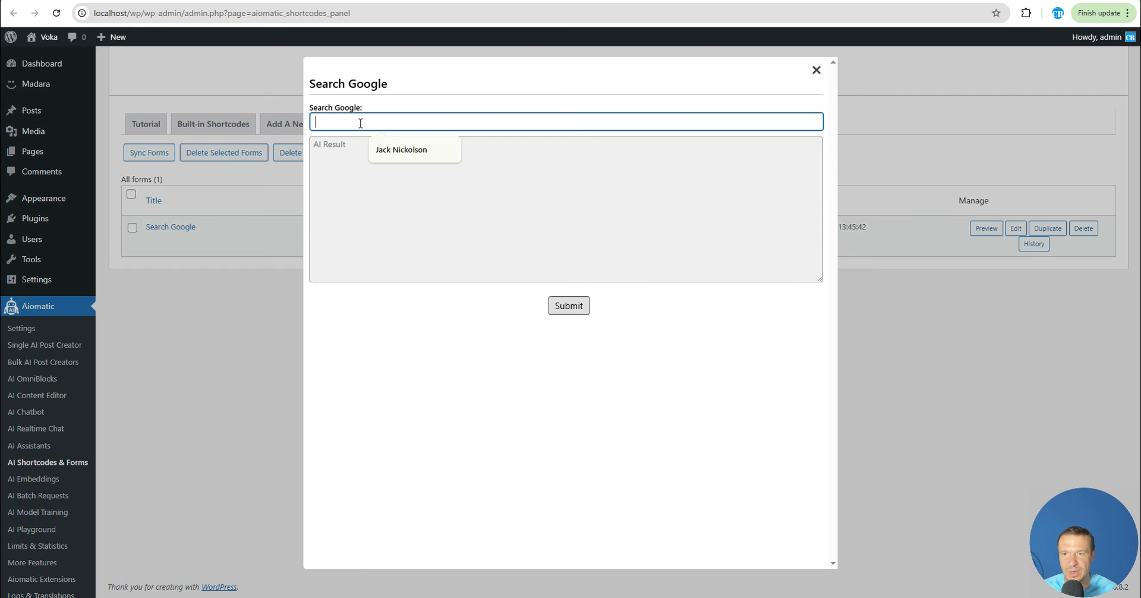
{"action": "type", "text": "CodeRevolutio"}
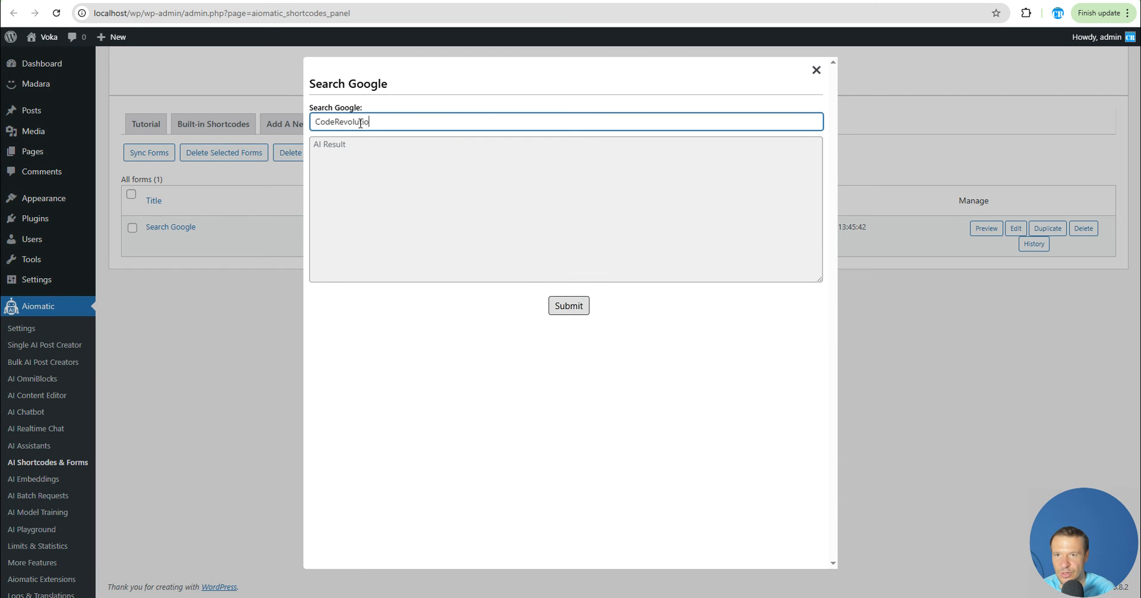
{"action": "type", "text": "nr"}
{"action": "type", "text": "V"}
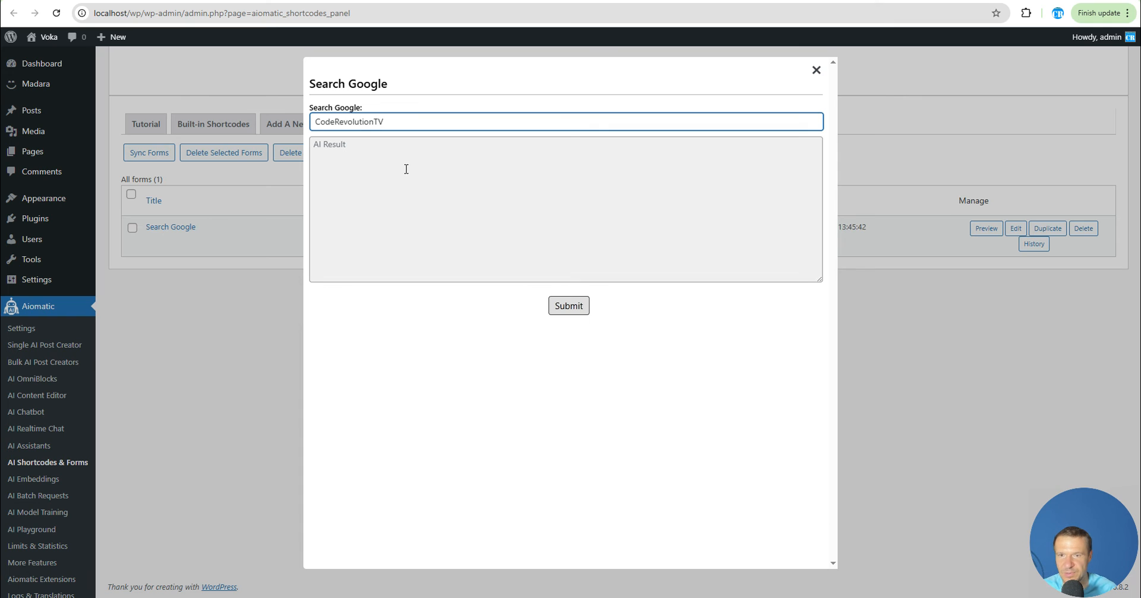
{"action": "left_click", "coordinate": [571, 307]}
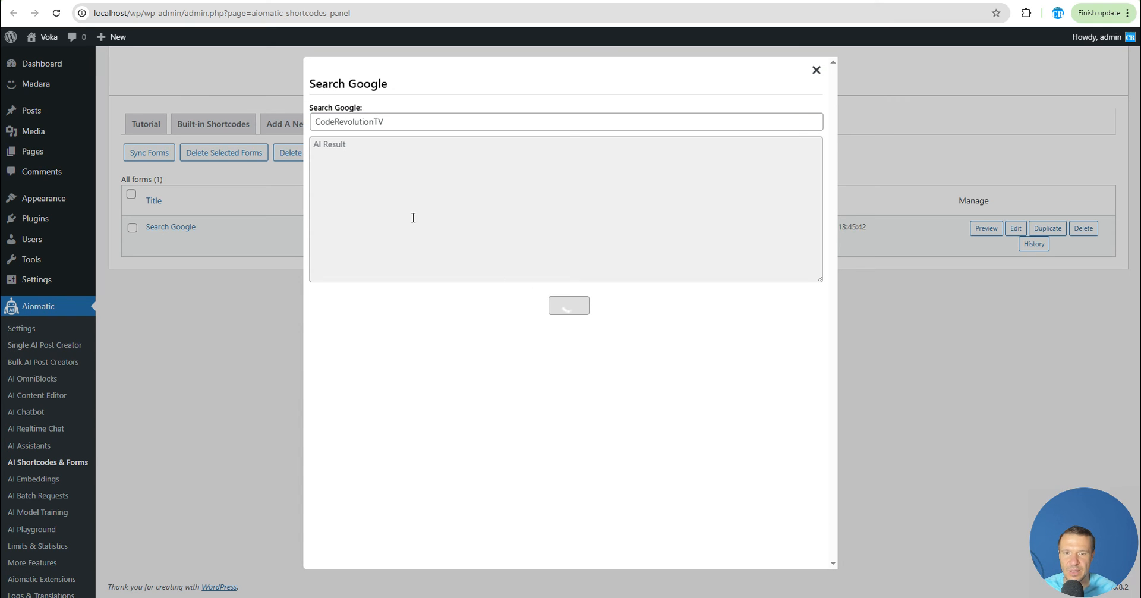
Copy the returned YouTube link, open it in a new browser tab and scrub through the video
{"action": "triple_click", "coordinate": [362, 145]}
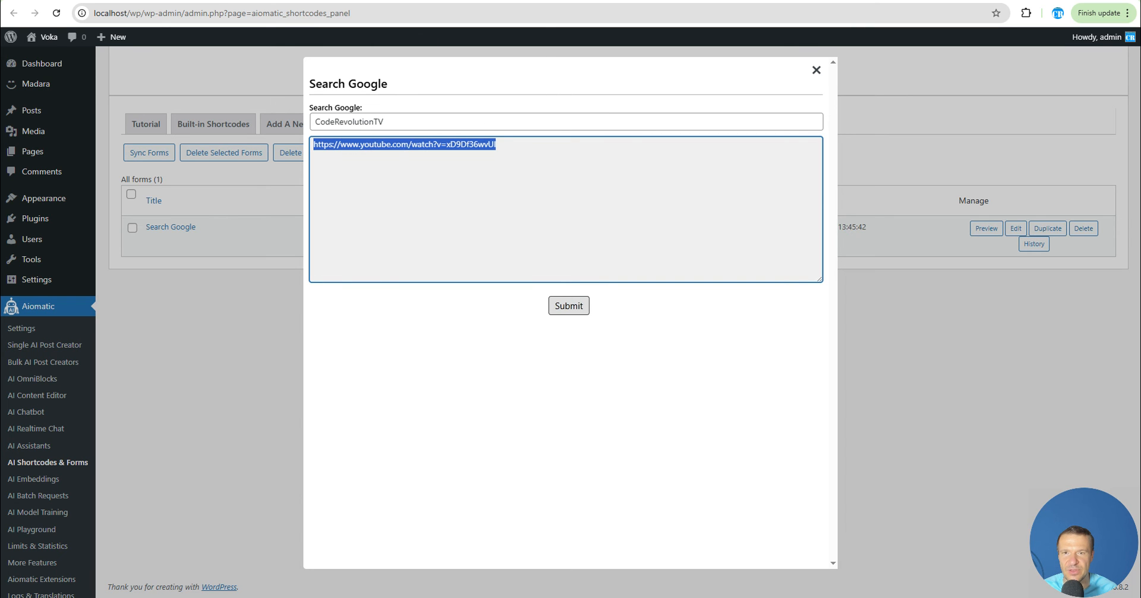
{"action": "key", "text": "ctrl+c"}
{"action": "key", "text": "ctrl+t"}
{"action": "key", "text": "ctrl+v"}
{"action": "key", "text": "Return"}
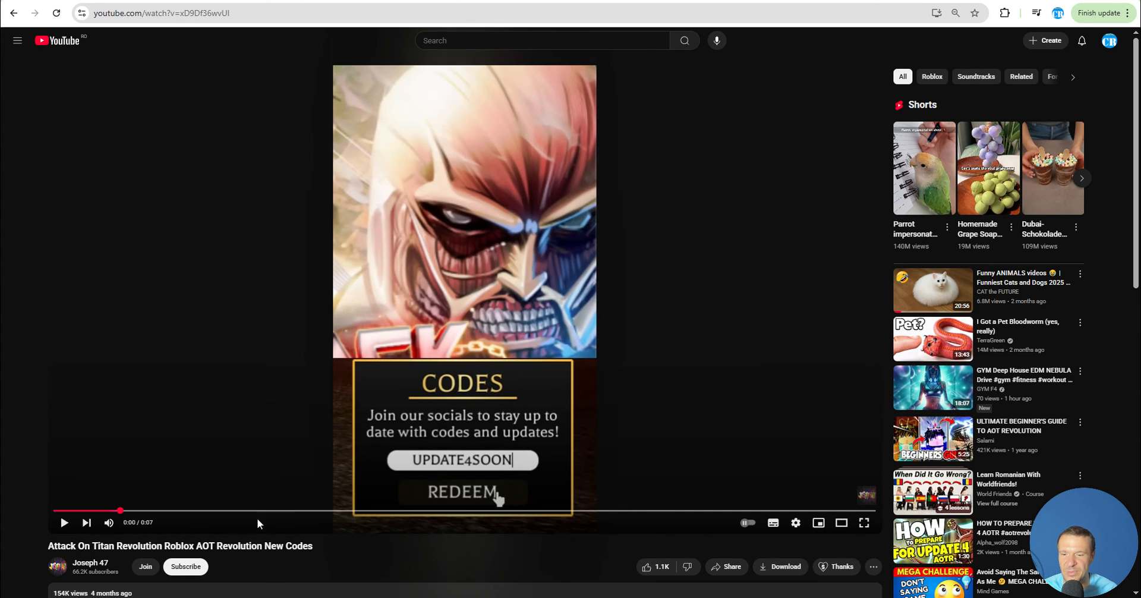
{"action": "left_click_drag", "start_coordinate": [218, 545], "coordinate": [262, 545]}
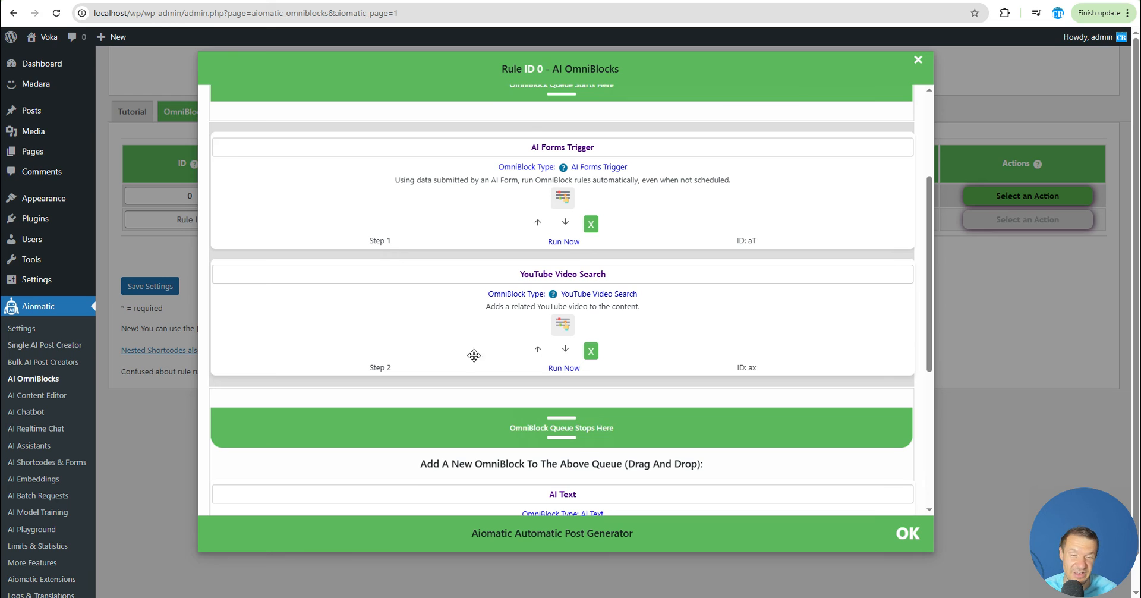
Review the YouTube Video Search block's parameters in the rule's OmniBlock queue
{"action": "left_click", "coordinate": [562, 324]}
{"action": "scroll", "coordinate": [439, 331], "scroll_direction": "down", "scroll_amount": 2}
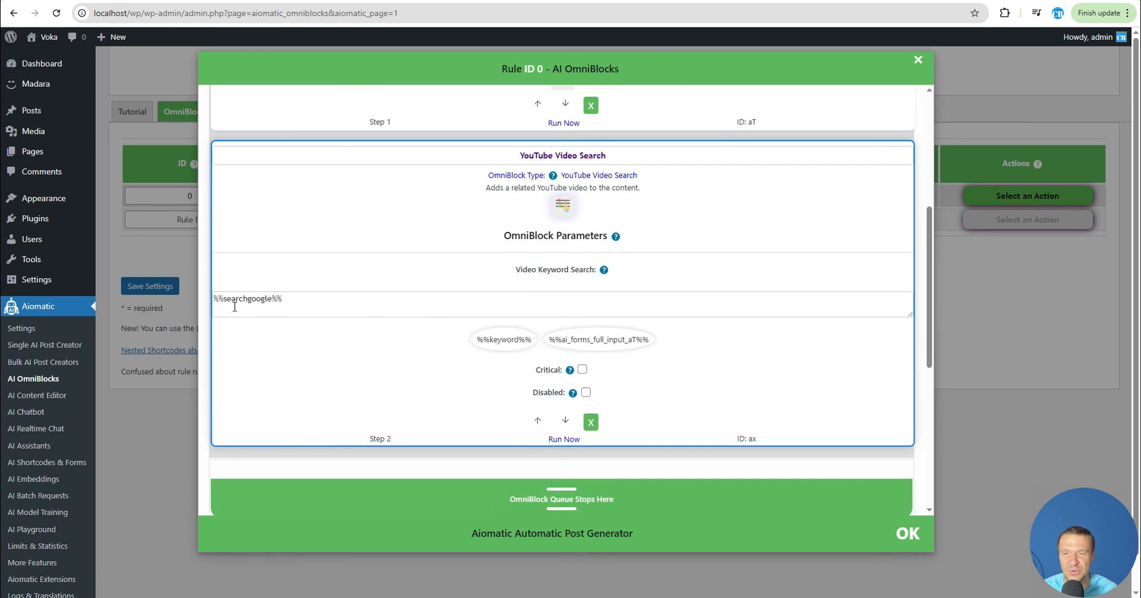
{"action": "left_click", "coordinate": [562, 215]}
{"action": "scroll", "coordinate": [438, 310], "scroll_direction": "up", "scroll_amount": 5}
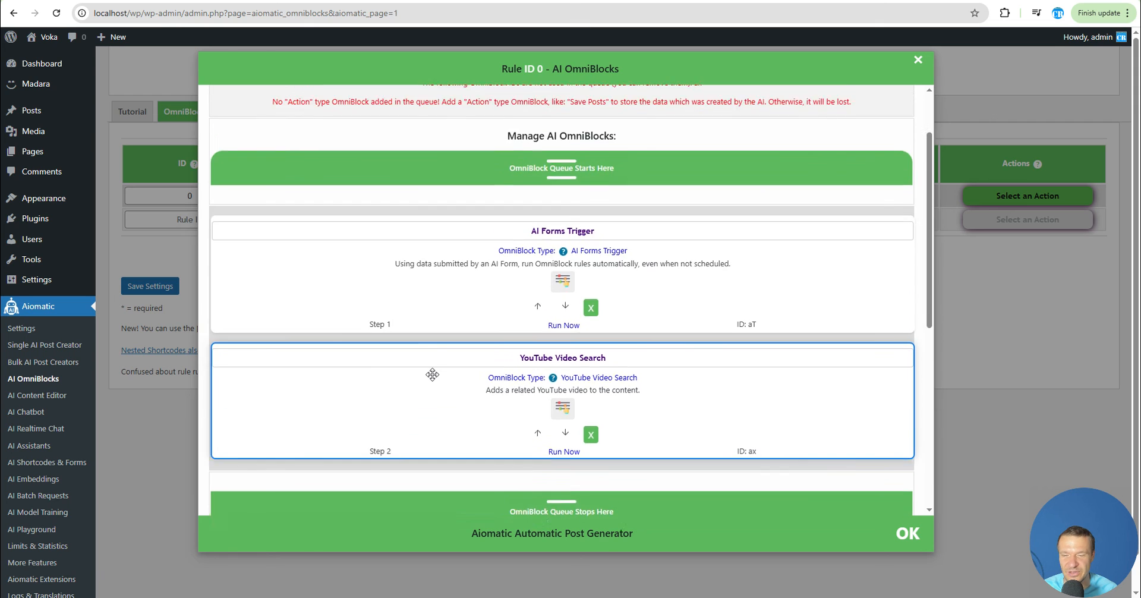
{"action": "scroll", "coordinate": [553, 203], "scroll_direction": "down", "scroll_amount": 4}
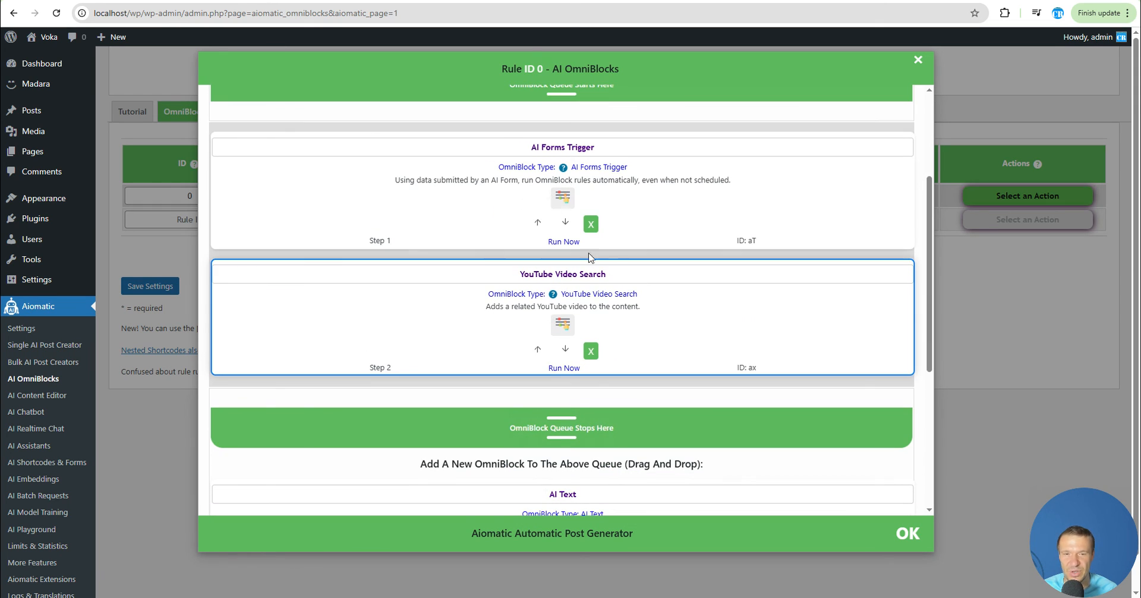
Replace the YouTube Video Search block with an Amazon Product Listing block after the AI Forms Trigger
{"action": "left_click", "coordinate": [591, 351]}
{"action": "scroll", "coordinate": [542, 355], "scroll_direction": "down", "scroll_amount": 2}
{"action": "scroll", "coordinate": [542, 356], "scroll_direction": "down", "scroll_amount": 1}
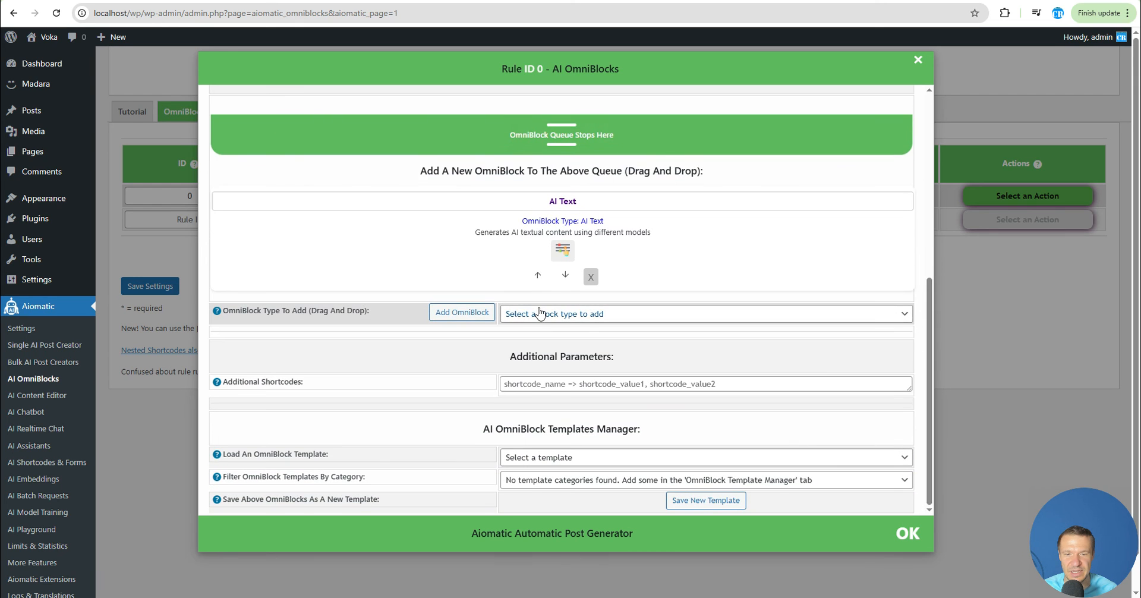
{"action": "left_click", "coordinate": [537, 314]}
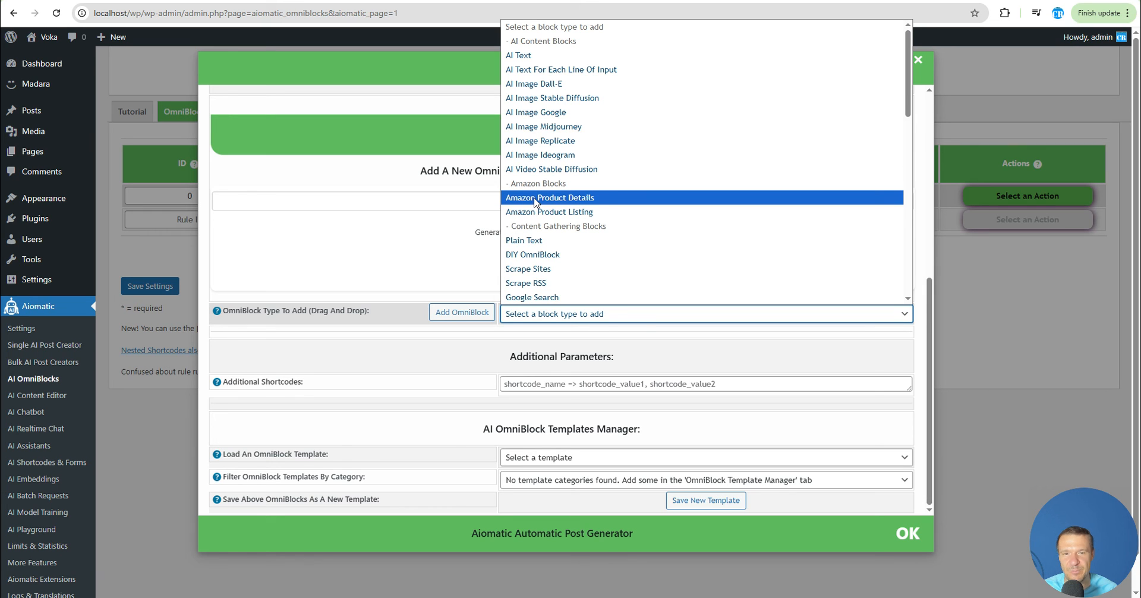
{"action": "left_click", "coordinate": [535, 212]}
{"action": "left_click", "coordinate": [466, 313]}
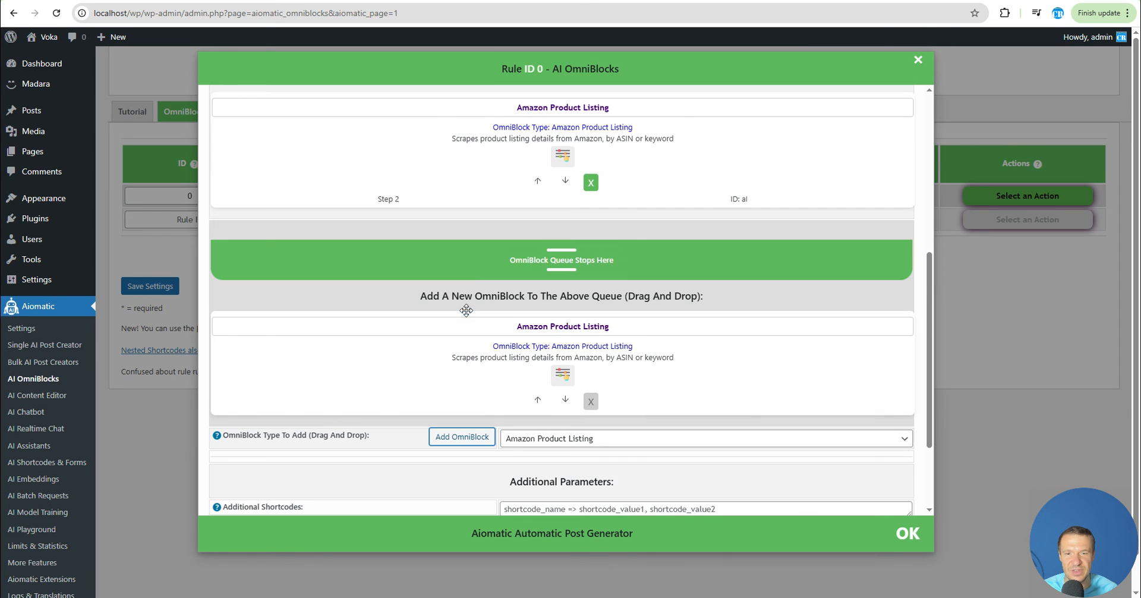
Copy the form's input field ID and set the Amazon block's Product Search Keywords to %%searchgoogle%%
{"action": "scroll", "coordinate": [466, 310], "scroll_direction": "up", "scroll_amount": 3}
{"action": "left_click", "coordinate": [563, 333]}
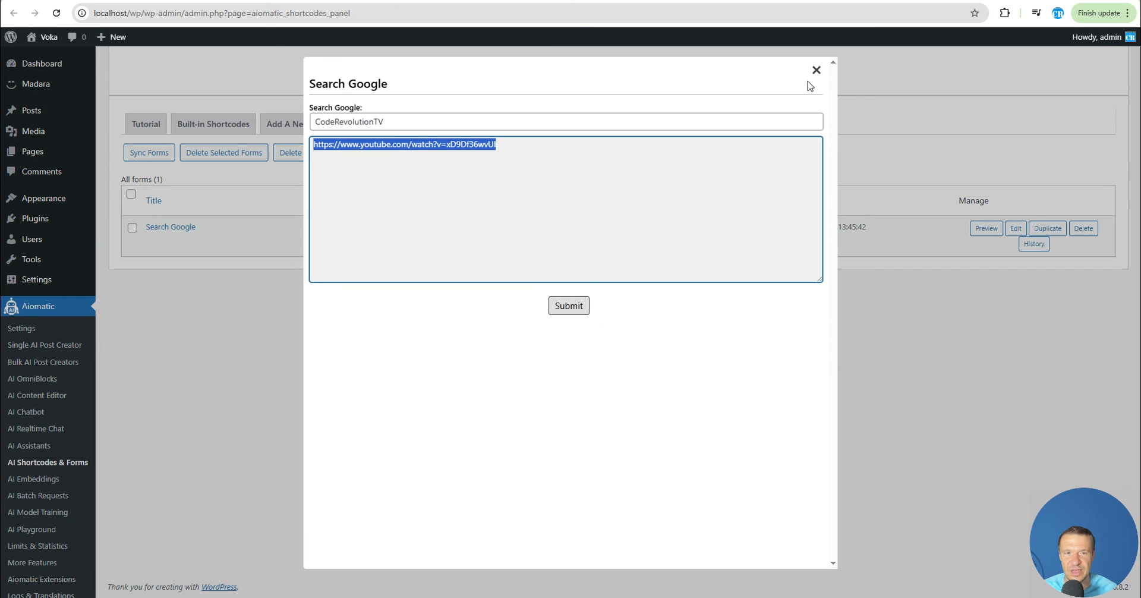
{"action": "left_click", "coordinate": [817, 70]}
{"action": "left_click", "coordinate": [1016, 228]}
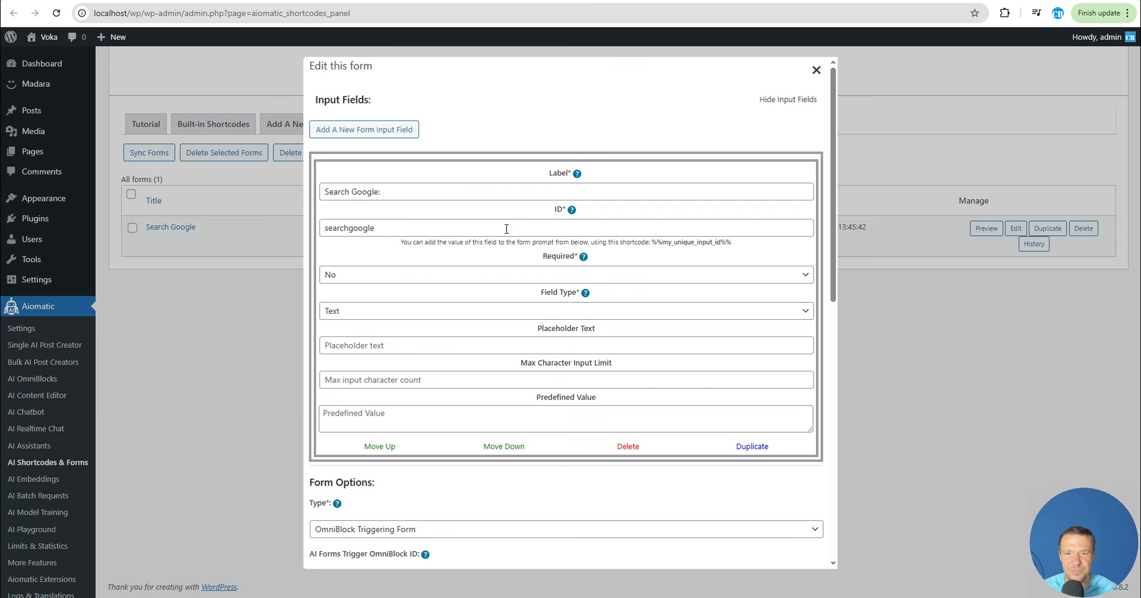
{"action": "double_click", "coordinate": [346, 229]}
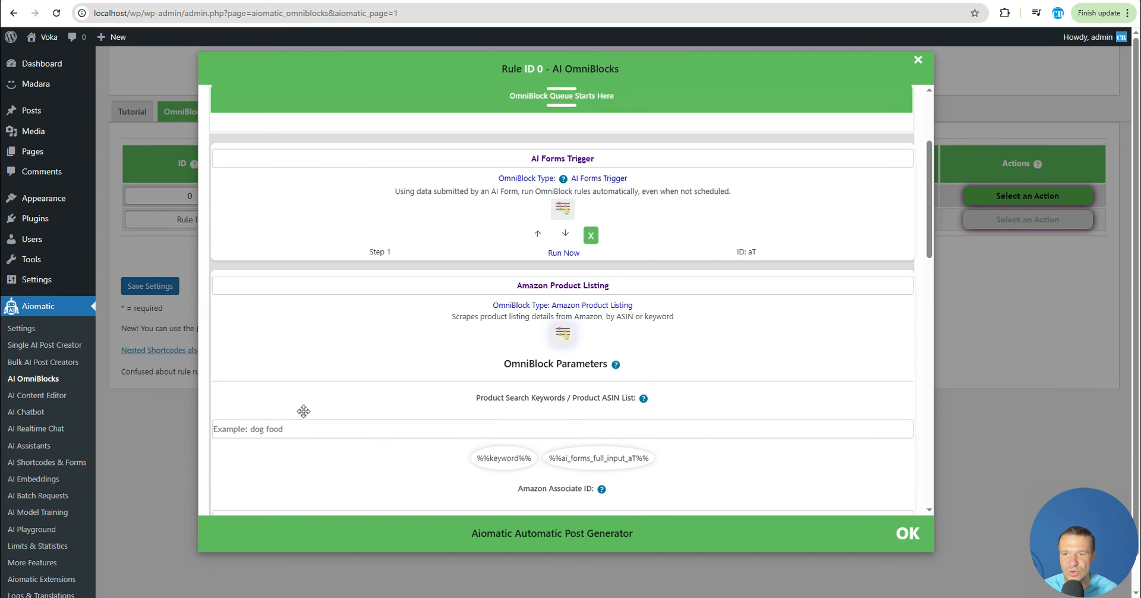
{"action": "left_click", "coordinate": [280, 429]}
{"action": "type", "text": "%%"}
{"action": "key", "text": "ctrl+v"}
{"action": "type", "text": "%%"}
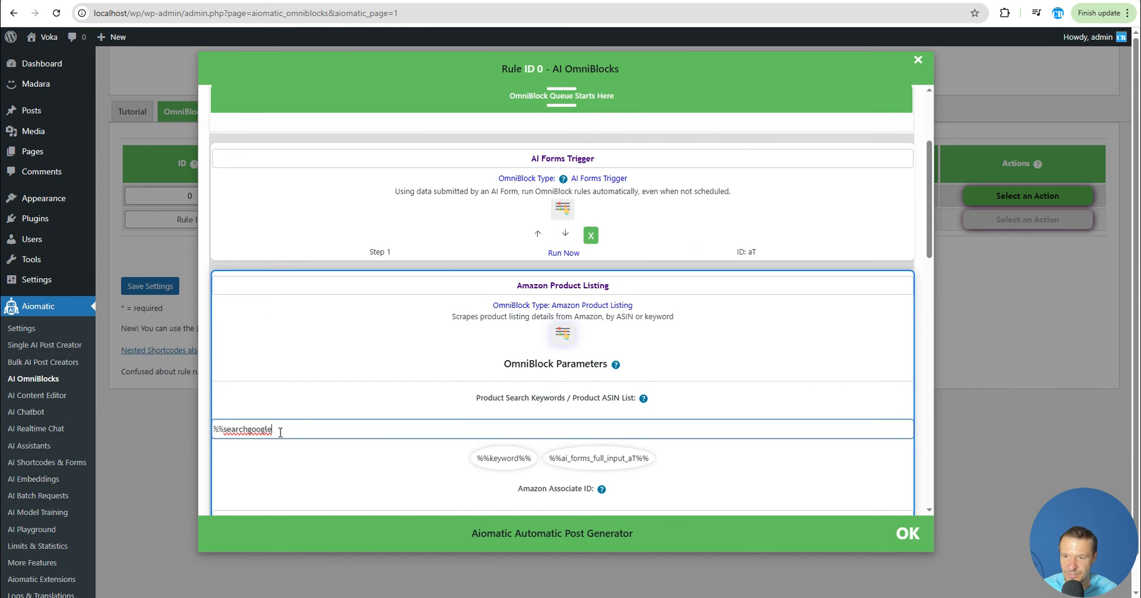
Close the OmniBlock editor and save the rule settings
{"action": "scroll", "coordinate": [356, 400], "scroll_direction": "down", "scroll_amount": 10}
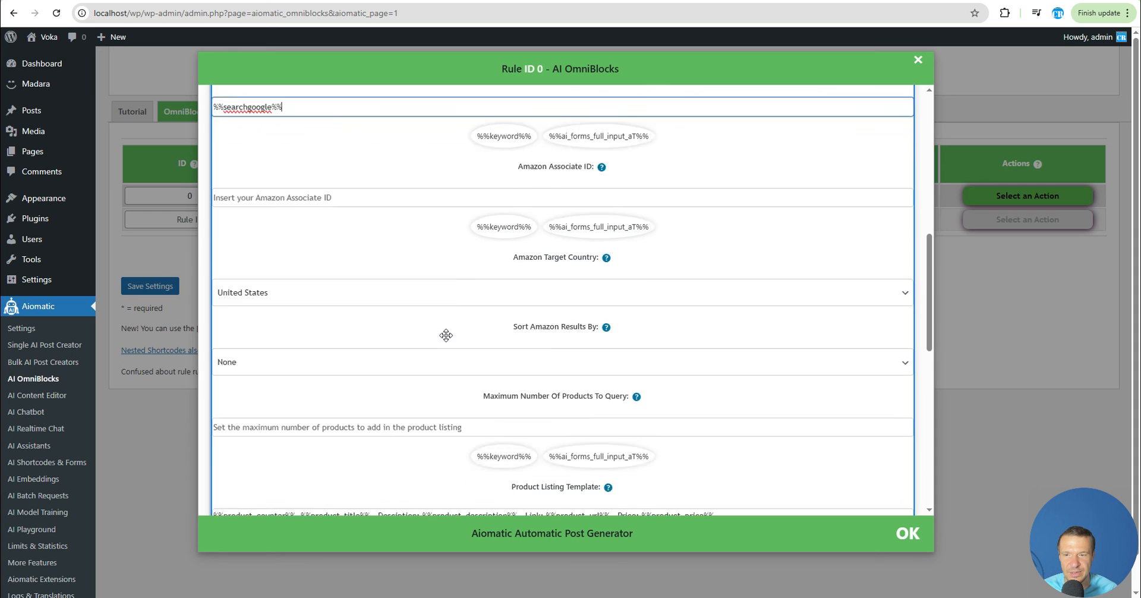
{"action": "scroll", "coordinate": [506, 290], "scroll_direction": "up", "scroll_amount": 10}
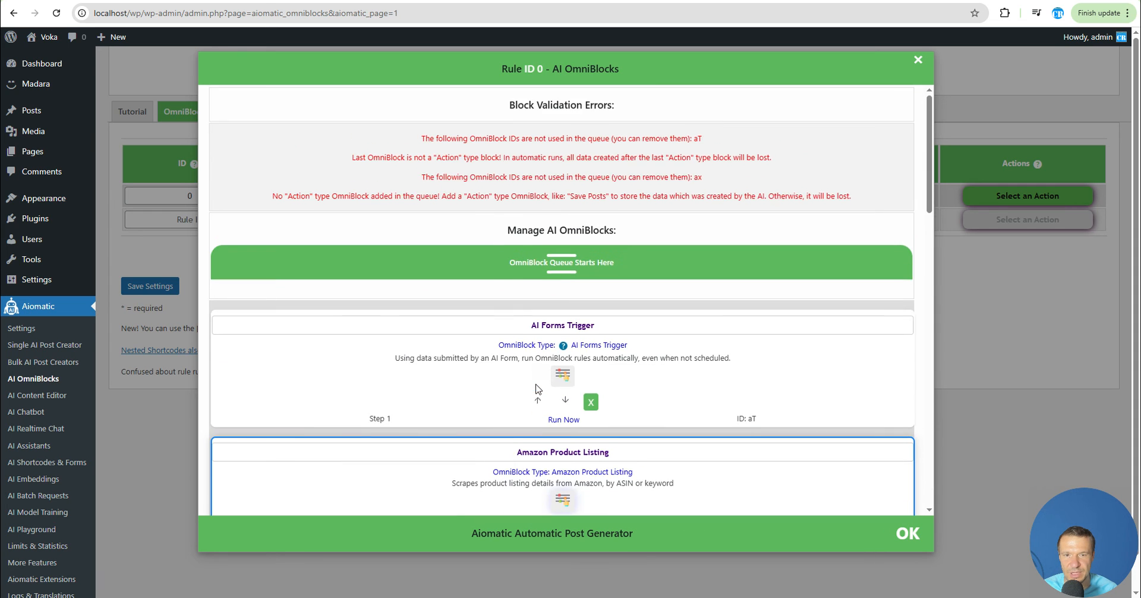
{"action": "scroll", "coordinate": [500, 387], "scroll_direction": "down", "scroll_amount": 10}
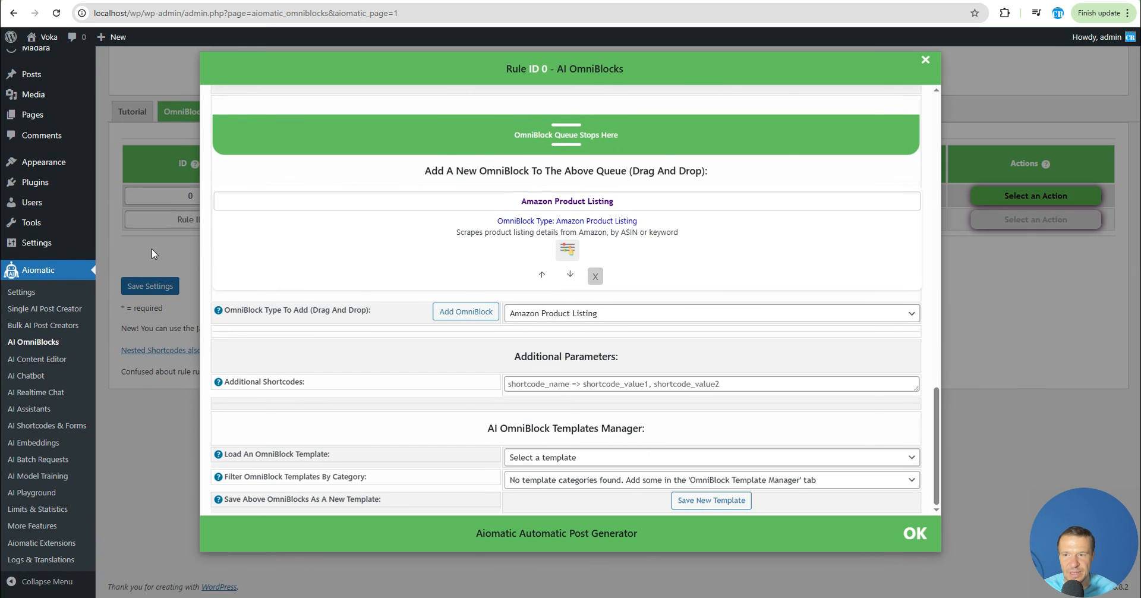
{"action": "left_click", "coordinate": [153, 287]}
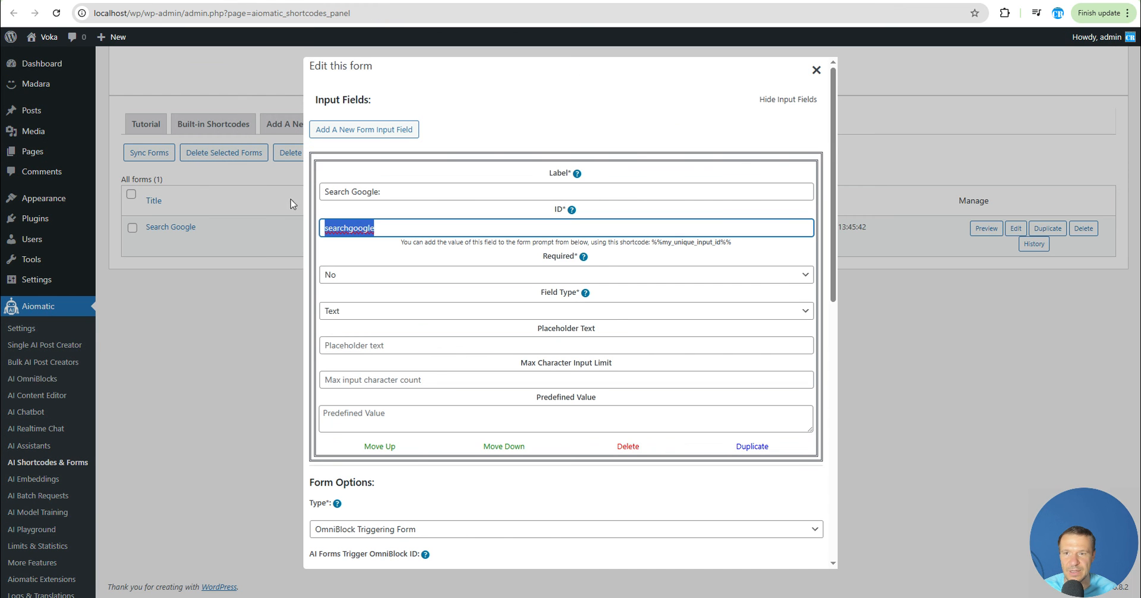
Preview the Search Google form again and submit Asus laptop as the search term
{"action": "left_click", "coordinate": [816, 70]}
{"action": "left_click", "coordinate": [978, 230]}
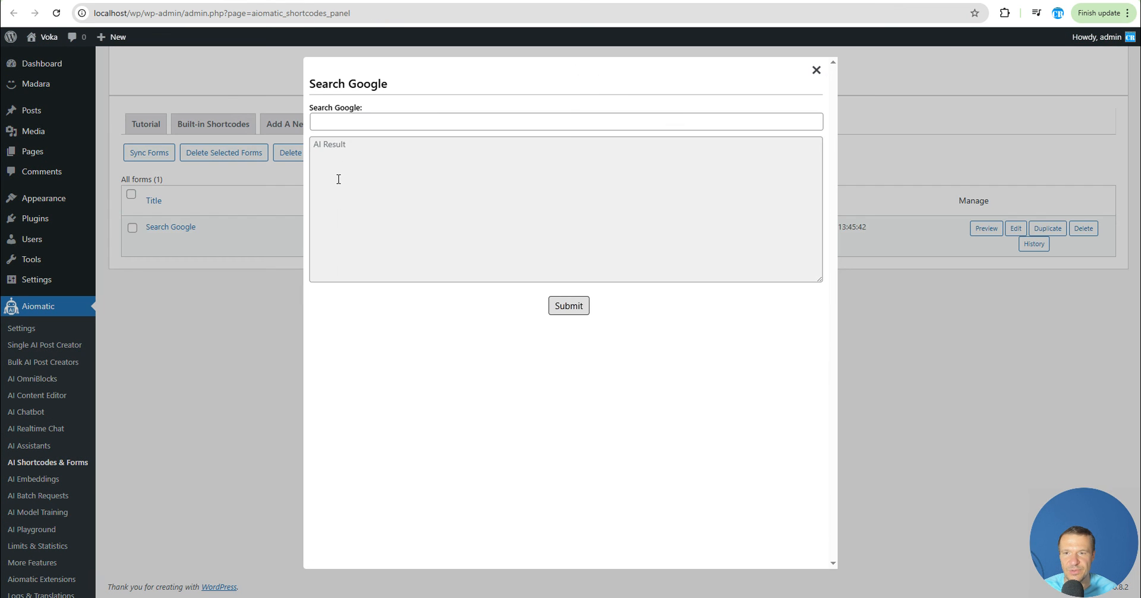
{"action": "left_click", "coordinate": [337, 126]}
{"action": "type", "text": "Asus laptop"}
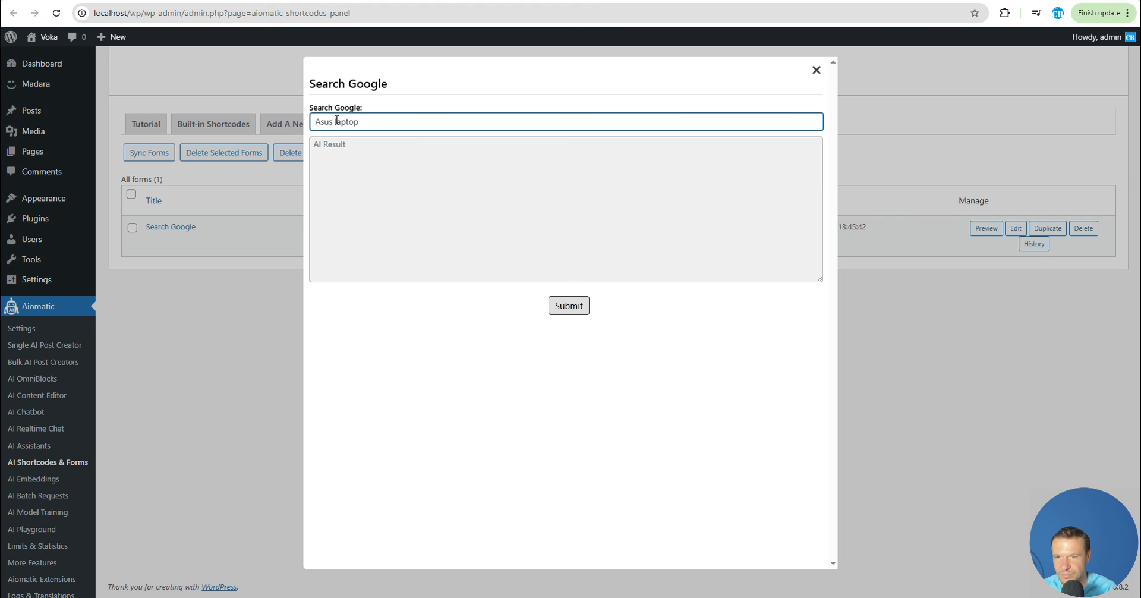
{"action": "left_click", "coordinate": [569, 306]}
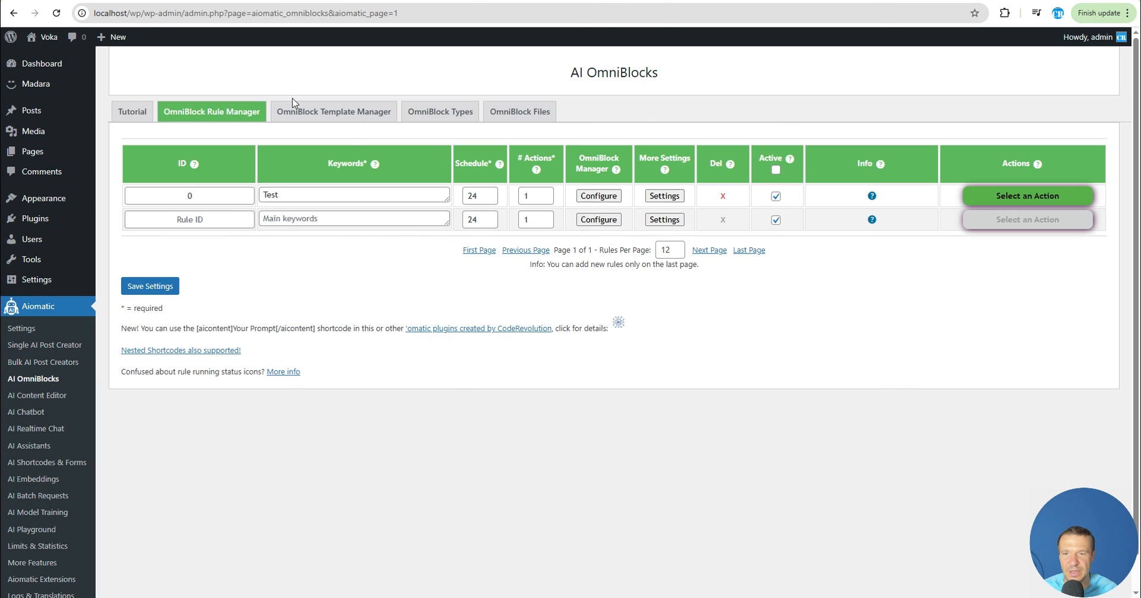
Reopen the rule's OmniBlock editor and inspect the Amazon Product Listing block's search keyword
{"action": "left_click", "coordinate": [593, 195]}
{"action": "scroll", "coordinate": [499, 333], "scroll_direction": "down", "scroll_amount": 5}
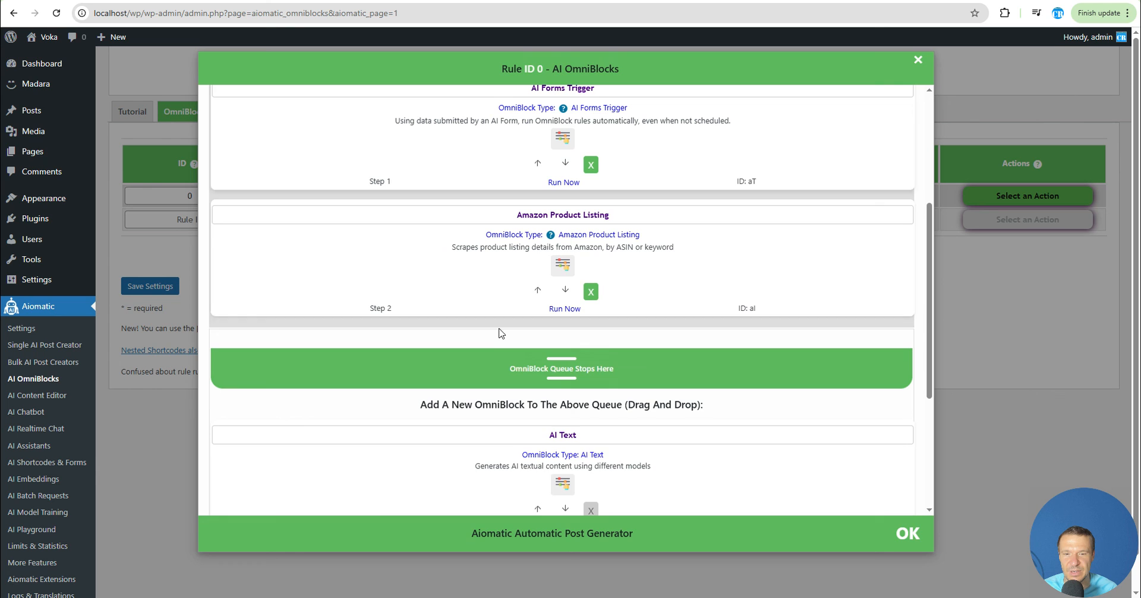
{"action": "left_click", "coordinate": [563, 265]}
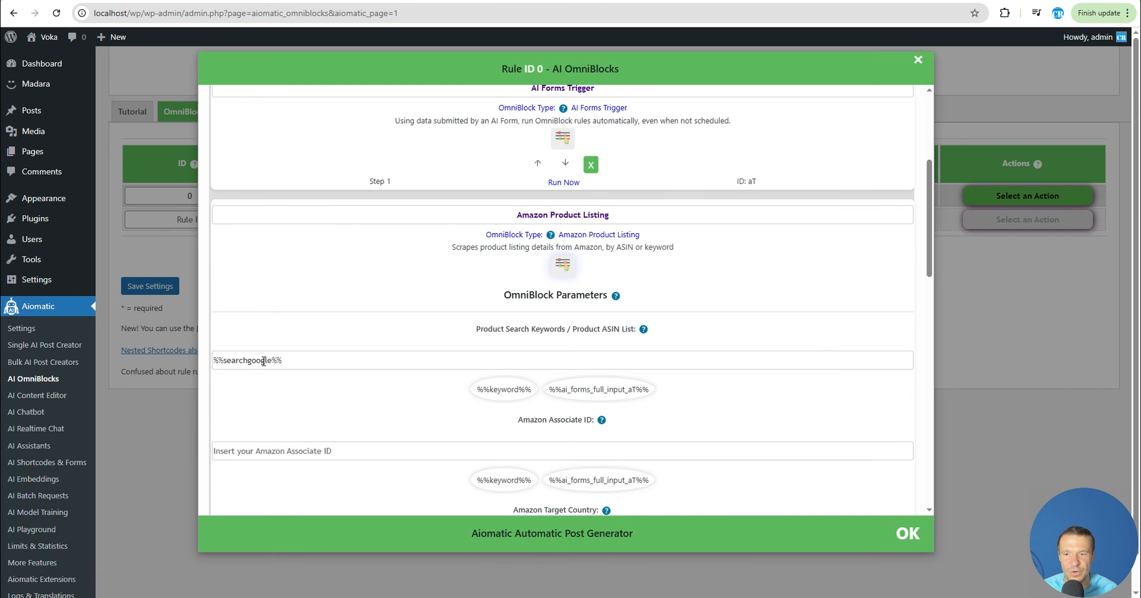
{"action": "double_click", "coordinate": [264, 360]}
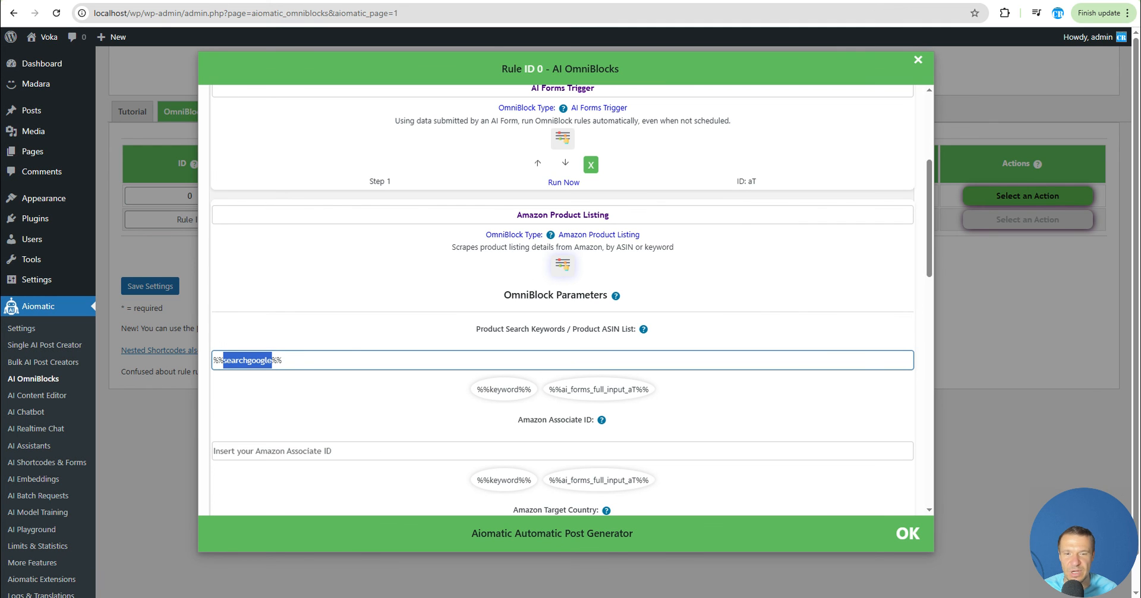
{"action": "left_click", "coordinate": [232, 1]}
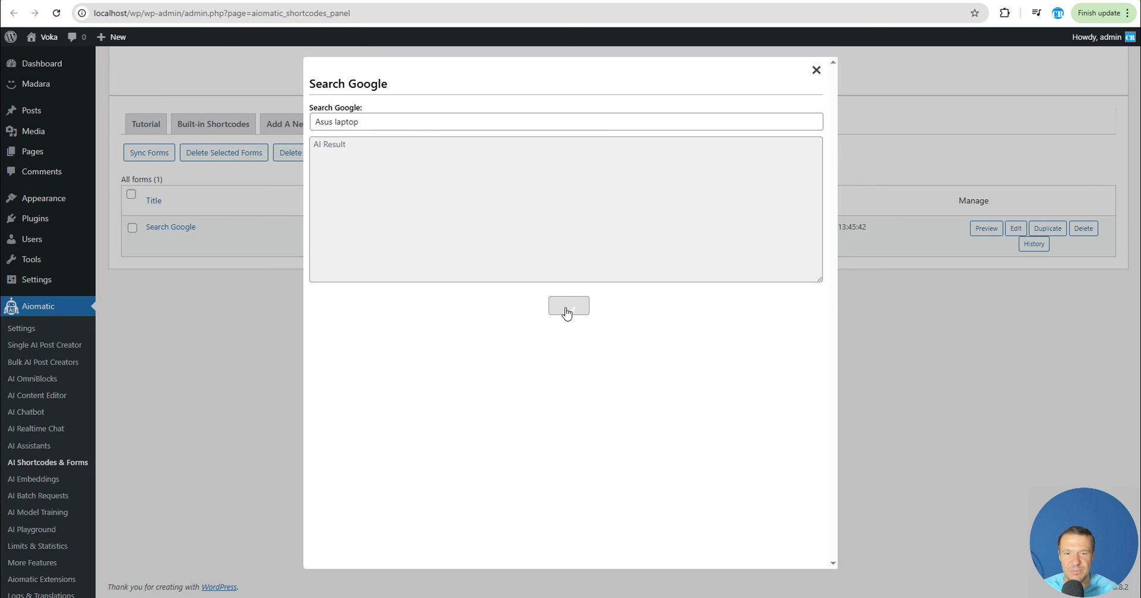
Close the form preview, collapse the Amazon block's parameters and exit the OmniBlock editor
{"action": "left_click", "coordinate": [817, 70]}
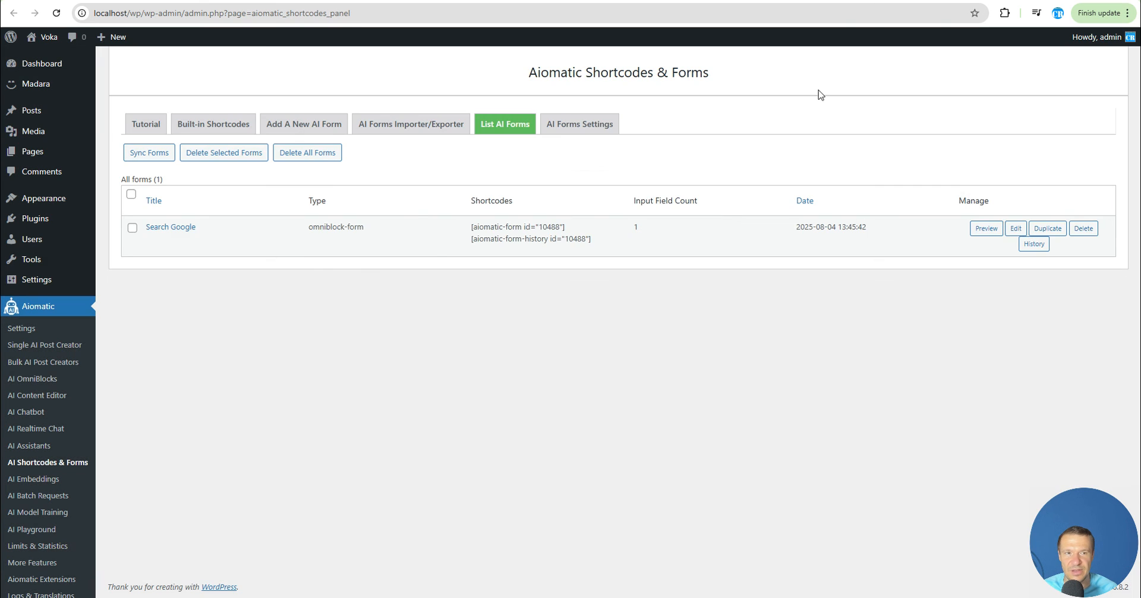
{"action": "left_click", "coordinate": [986, 228]}
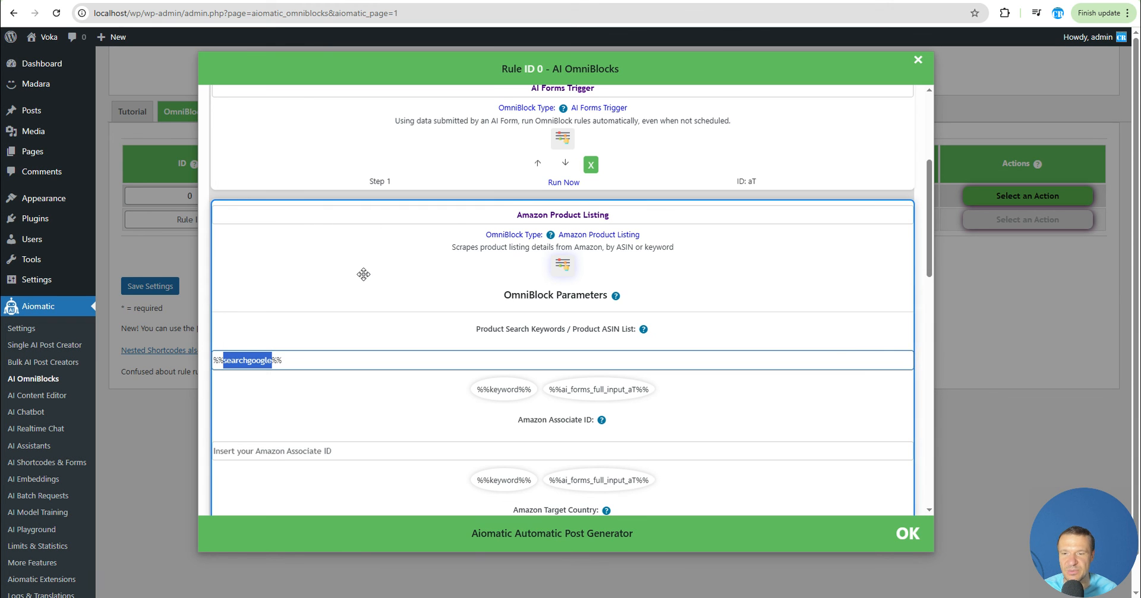
{"action": "scroll", "coordinate": [350, 274], "scroll_direction": "up", "scroll_amount": 5}
{"action": "scroll", "coordinate": [364, 273], "scroll_direction": "down", "scroll_amount": 5}
{"action": "left_click", "coordinate": [563, 206]}
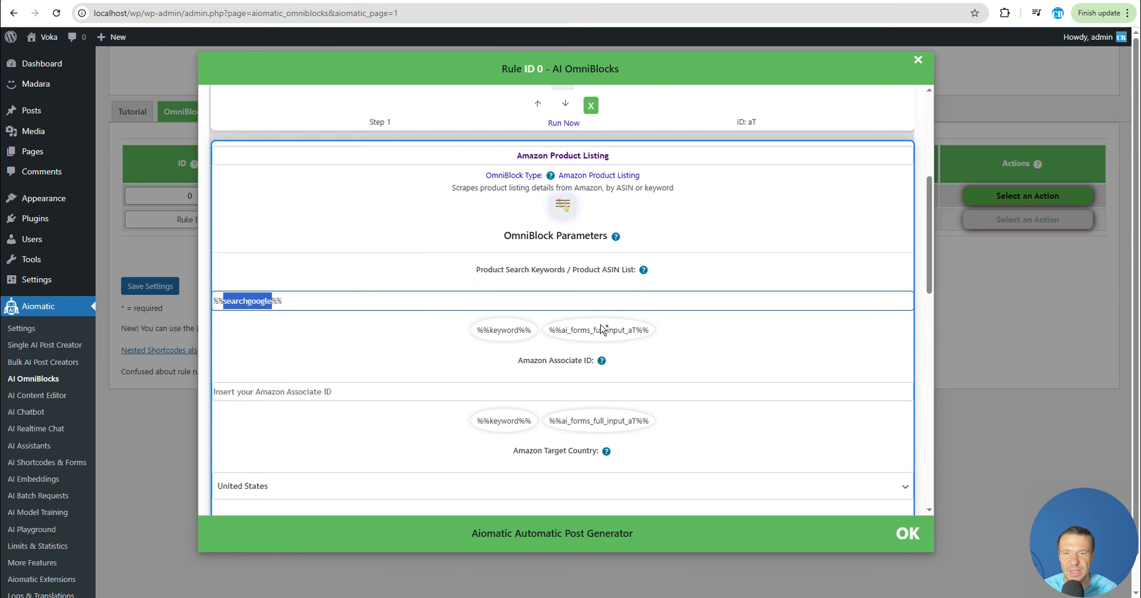
{"action": "left_click", "coordinate": [563, 206]}
{"action": "scroll", "coordinate": [498, 276], "scroll_direction": "up", "scroll_amount": 4}
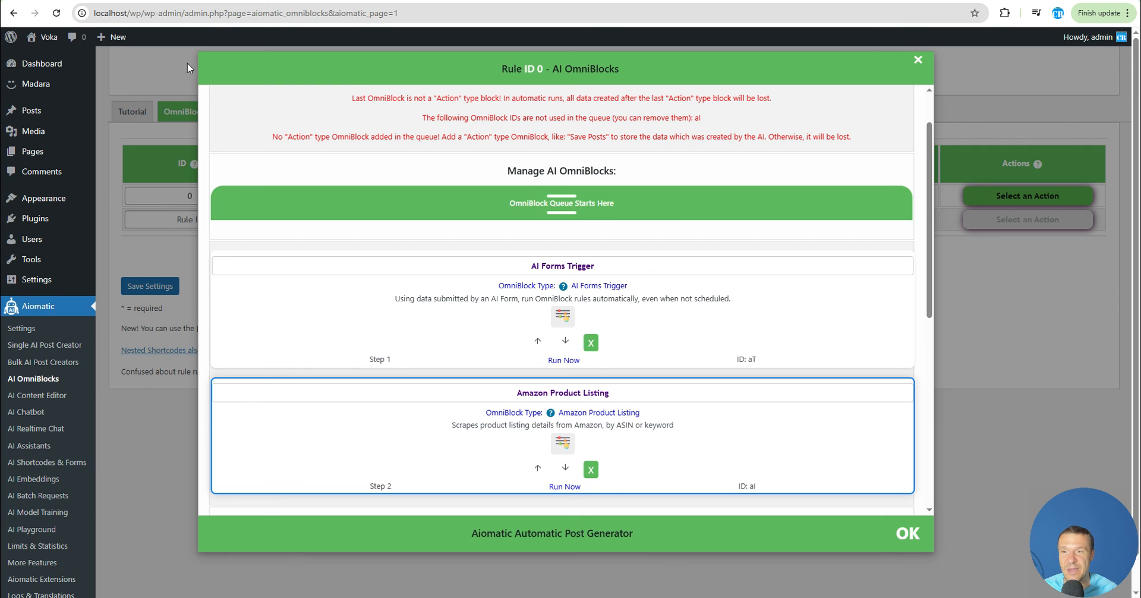
{"action": "key", "text": "Escape"}
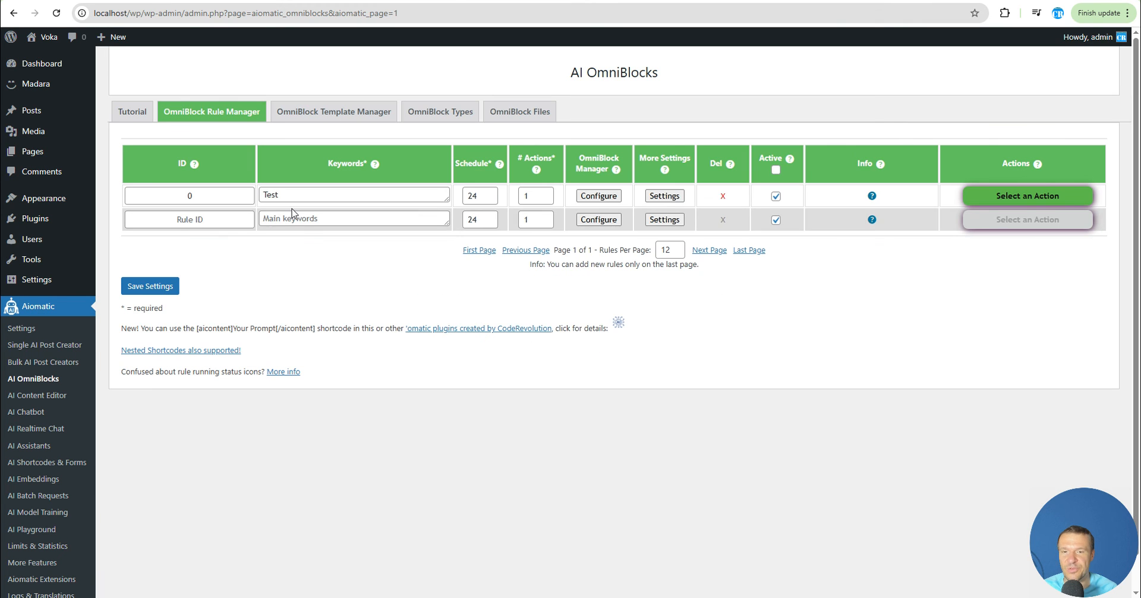